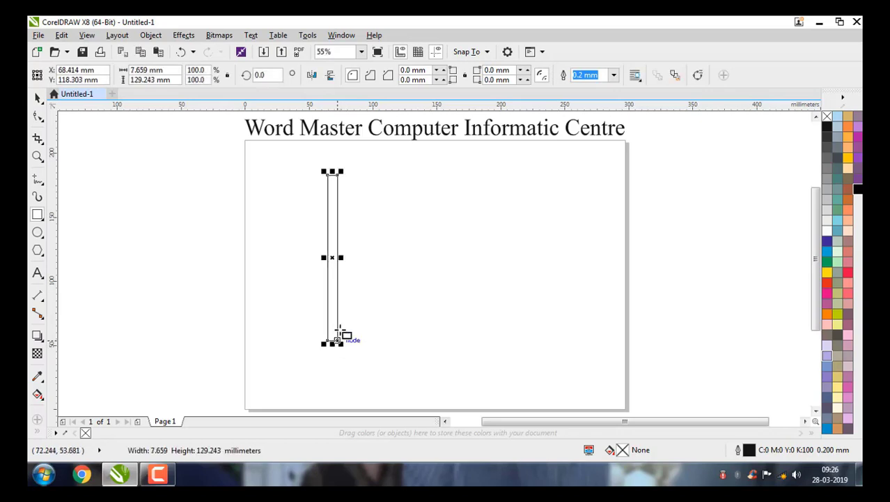
Step: Narrow the tall rectangle to about 5.9 mm wide by bringing its right edge inward
scroll(345, 272, up, 2)
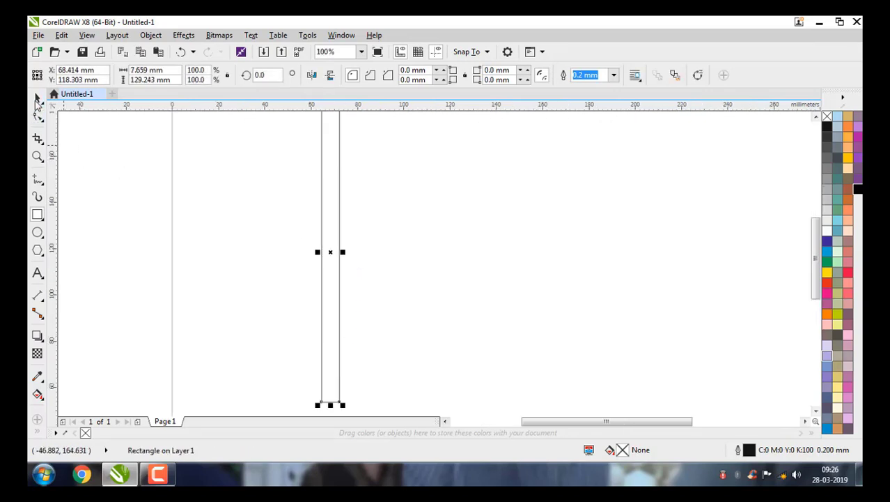
key(space)
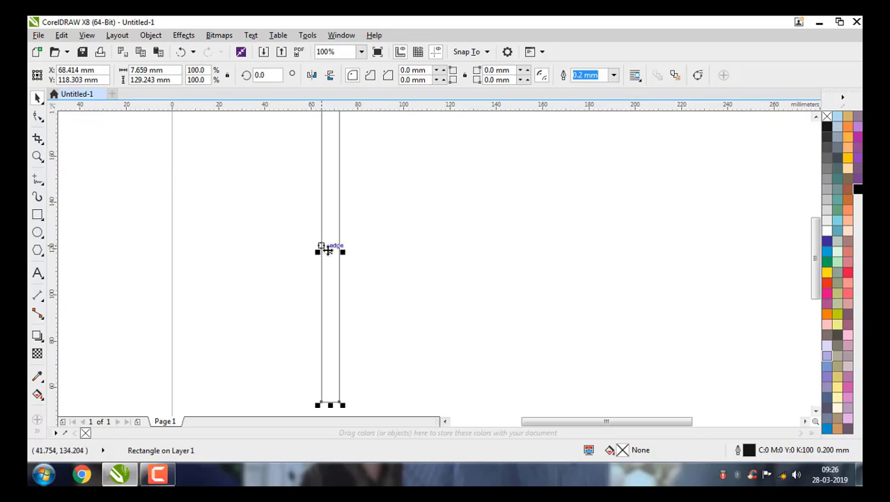
scroll(332, 253, up, 2)
scroll(335, 255, up, 2)
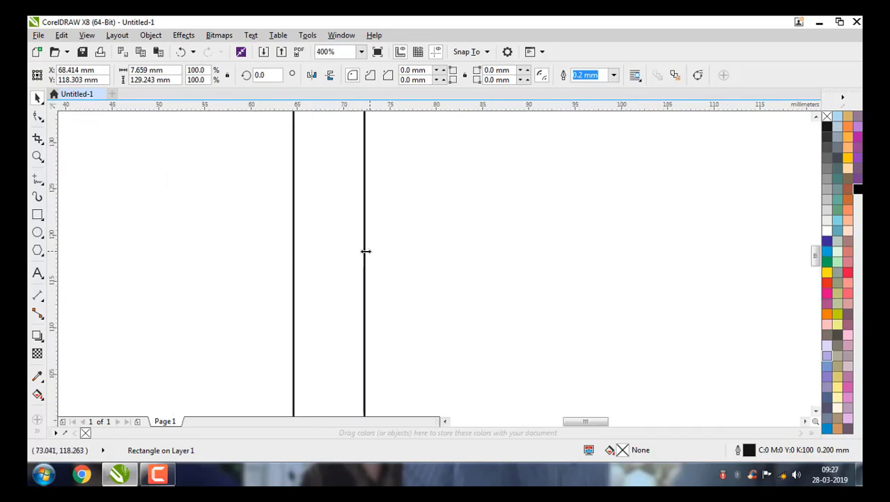
mouse_move(365, 250)
mouse_down()
mouse_move(340, 257)
mouse_move(358, 253)
mouse_move(351, 256)
mouse_up()
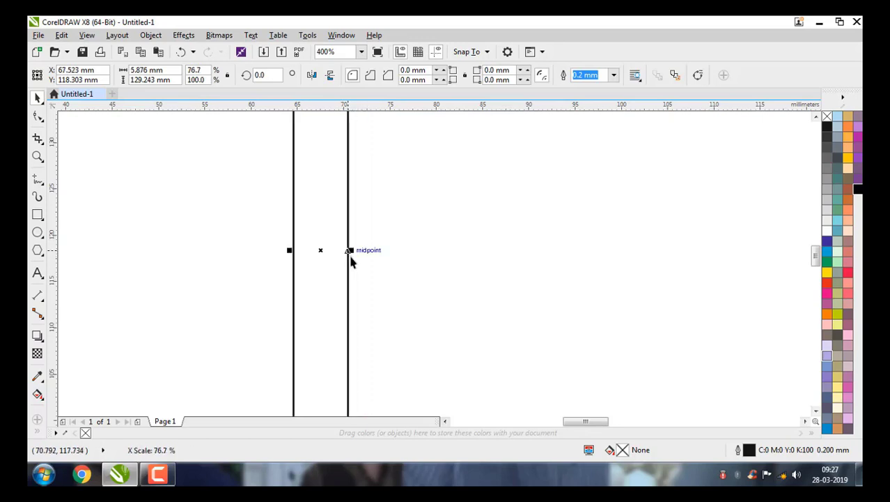
Step: Create two mirrored copies to the right of the tall rectangle, the middle one about 6.7 mm wide and the outer one about 5.9 mm
scroll(355, 259, down, 1)
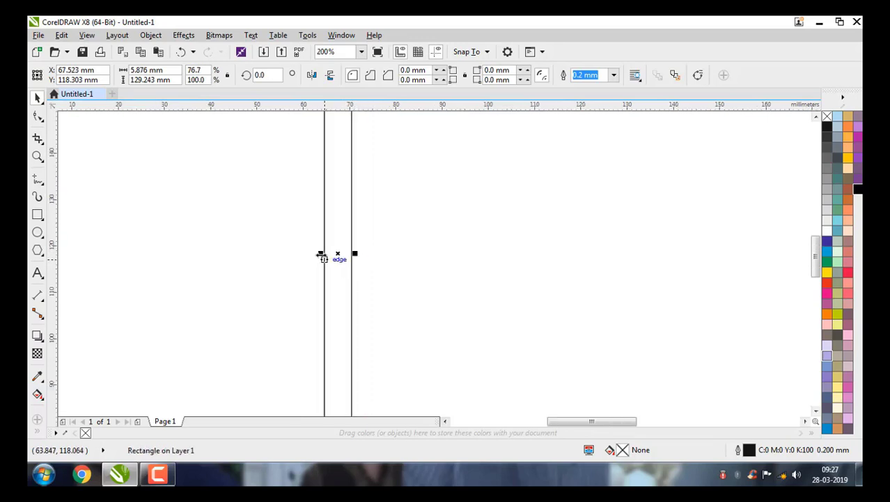
scroll(320, 255, up, 1)
drag(323, 252, 449, 252)
click(331, 265)
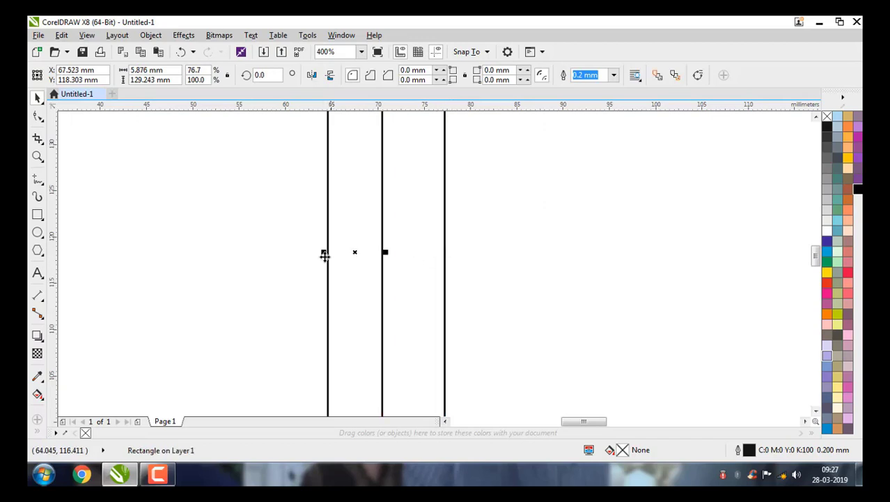
drag(324, 252, 471, 259)
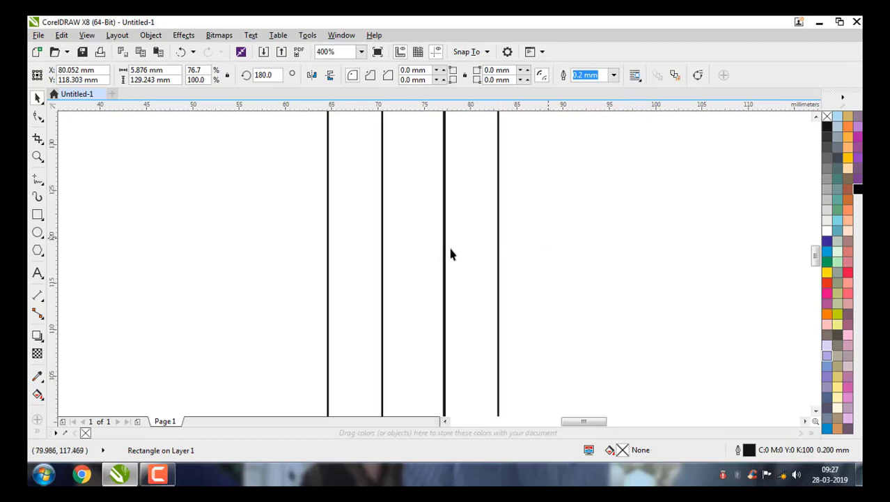
Step: Nudge the right-hand rectangle 0.1 mm to the right so its left edge coincides with the middle rectangle's edge
click(432, 255)
scroll(432, 255, down, 1)
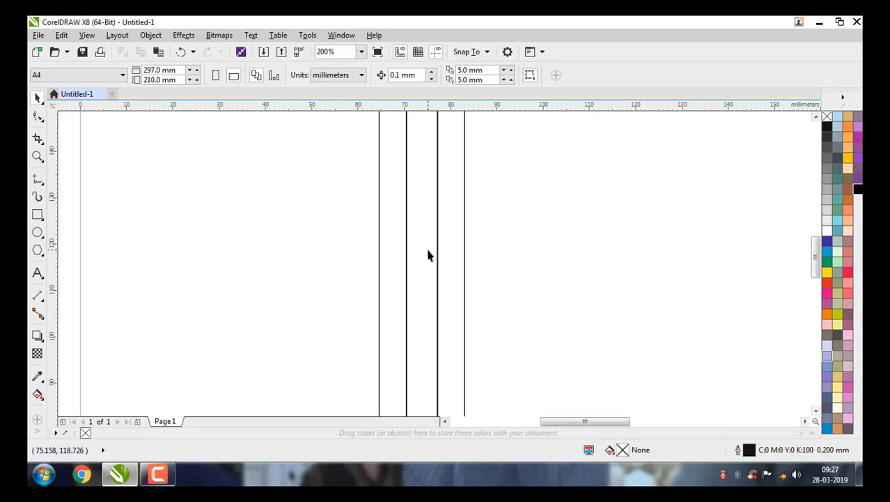
scroll(427, 255, down, 1)
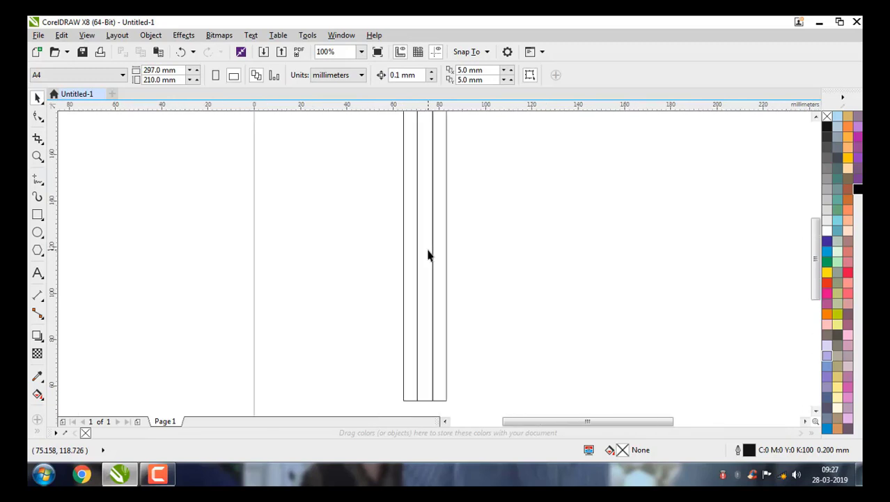
scroll(421, 352, down, 1)
scroll(425, 359, up, 3)
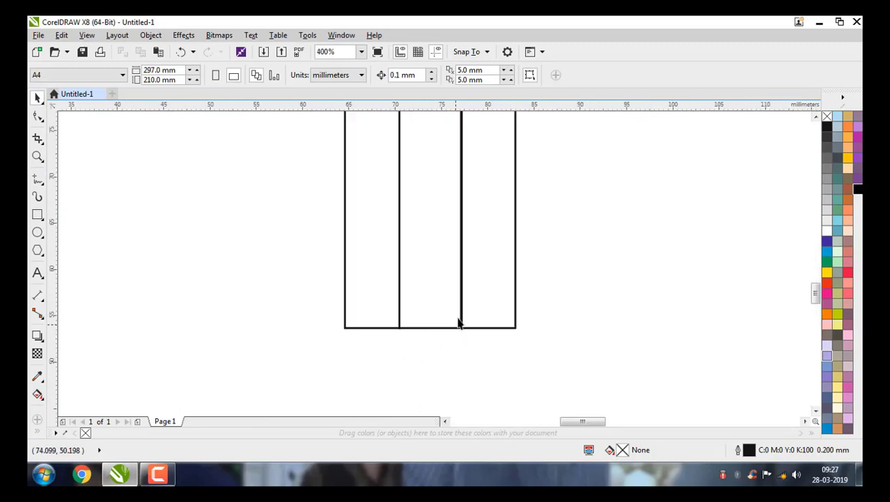
scroll(463, 321, up, 2)
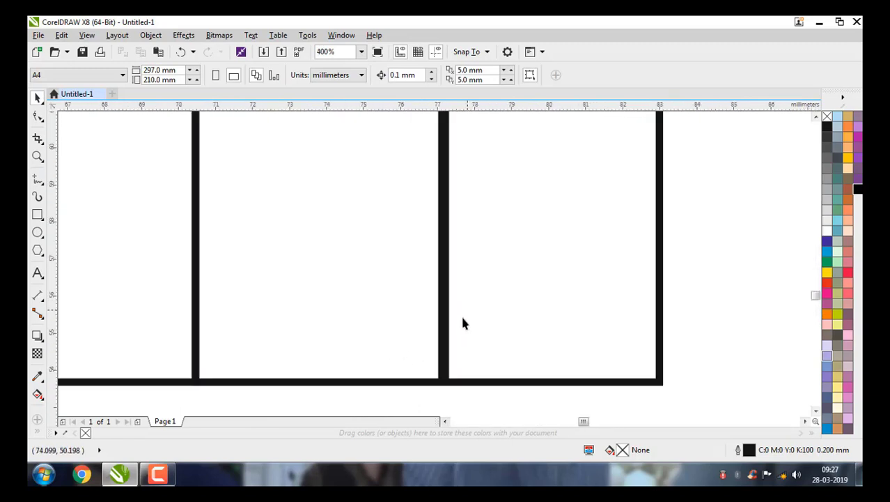
click(460, 352)
key(Right)
key(Right)
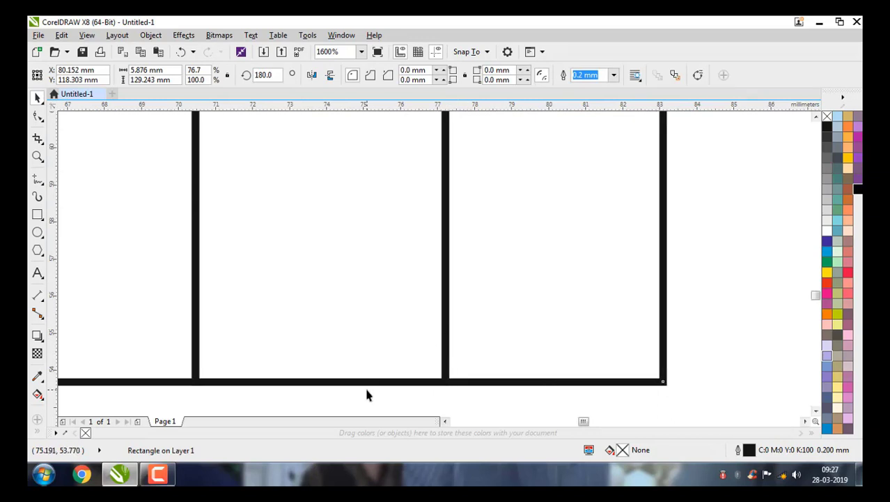
click(370, 363)
scroll(369, 364, down, 2)
scroll(360, 353, down, 1)
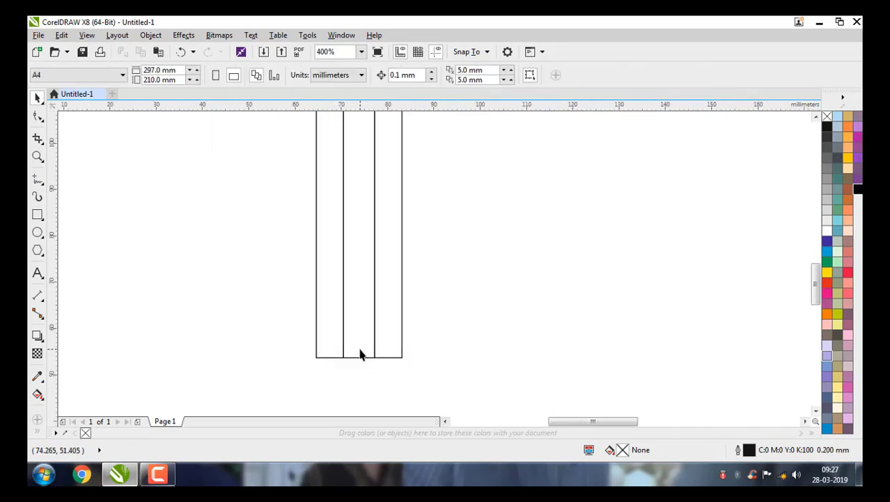
Step: Place a vertical guideline through the middle rectangle's bottom midpoint at X 73.835 mm and deselect it
click(370, 333)
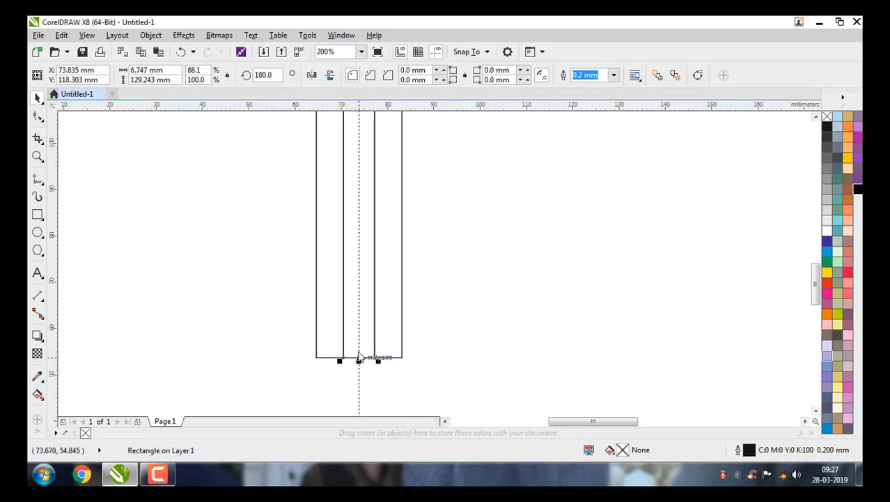
drag(359, 359, 359, 358)
scroll(324, 364, down, 1)
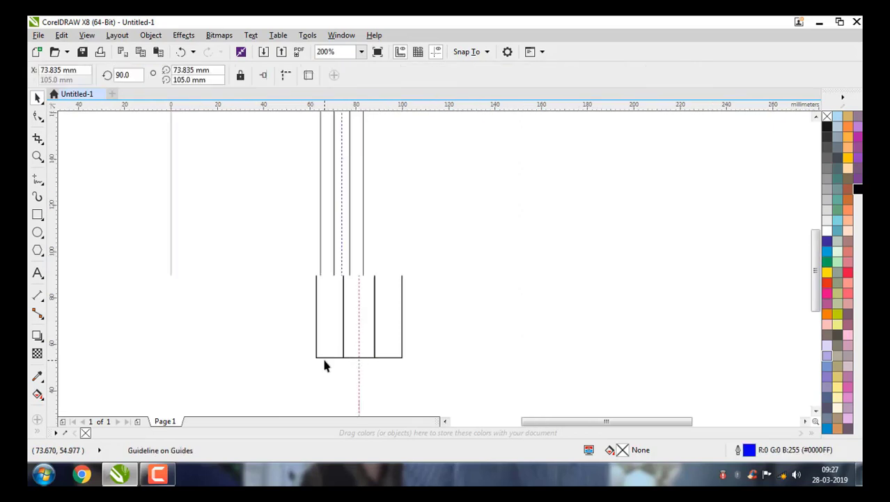
click(324, 364)
Step: Draw a rectangle about 18.4 mm wide and 12.3 mm high directly beneath the three tall rectangles, spanning their full width
scroll(342, 364, down, 2)
scroll(342, 366, up, 3)
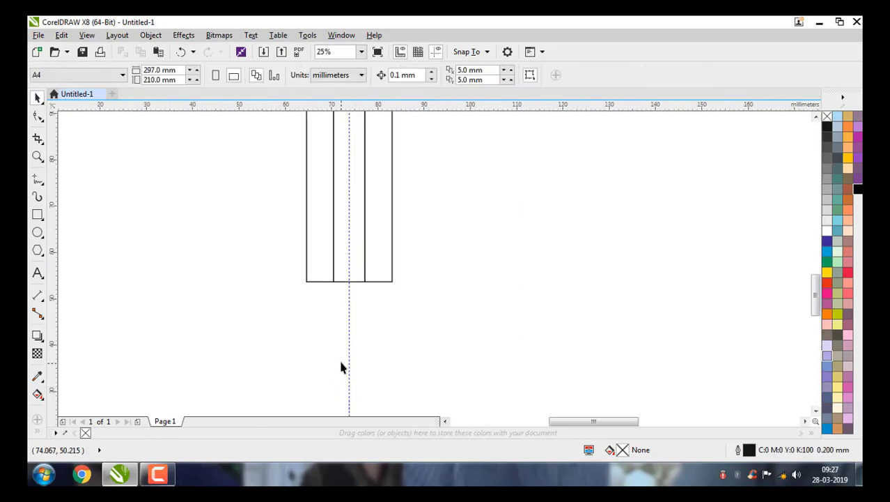
scroll(340, 367, up, 1)
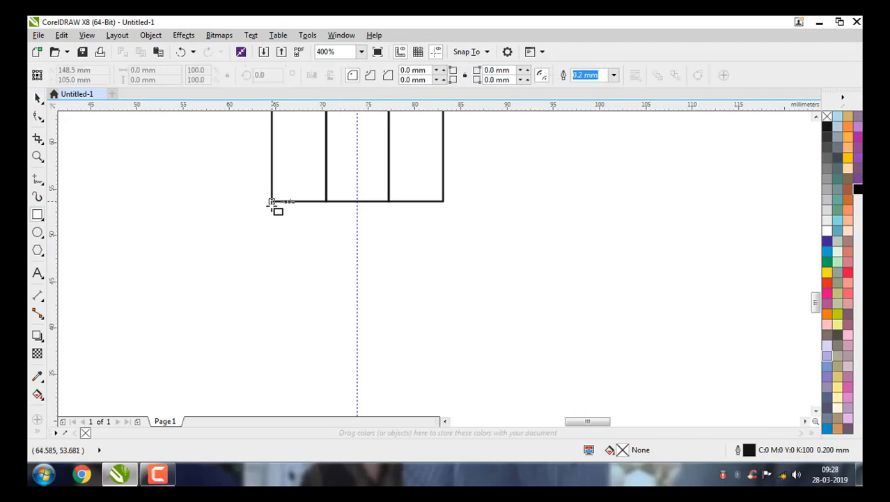
mouse_move(271, 201)
mouse_down()
mouse_move(418, 271)
mouse_move(442, 315)
mouse_up()
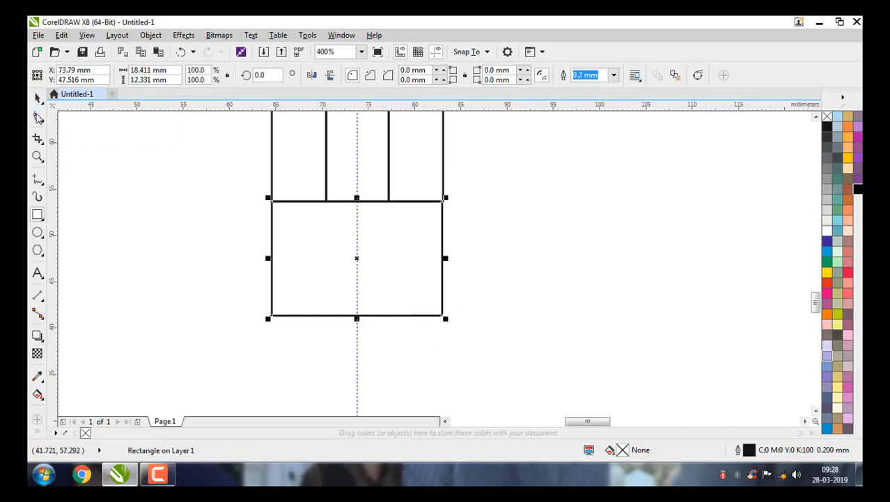
Step: Convert the lower rectangle to curves and add nodes on its top edge where the two inner vertical lines meet it
click(39, 117)
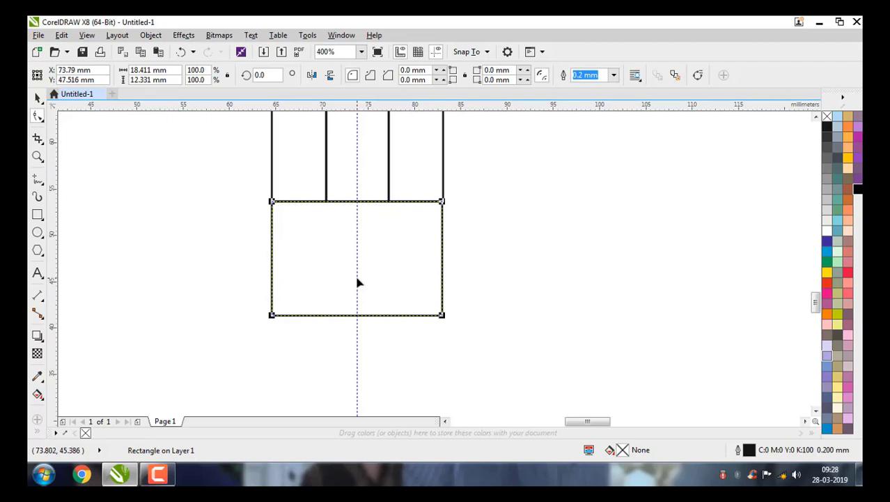
key(ctrl+q)
scroll(388, 207, up, 2)
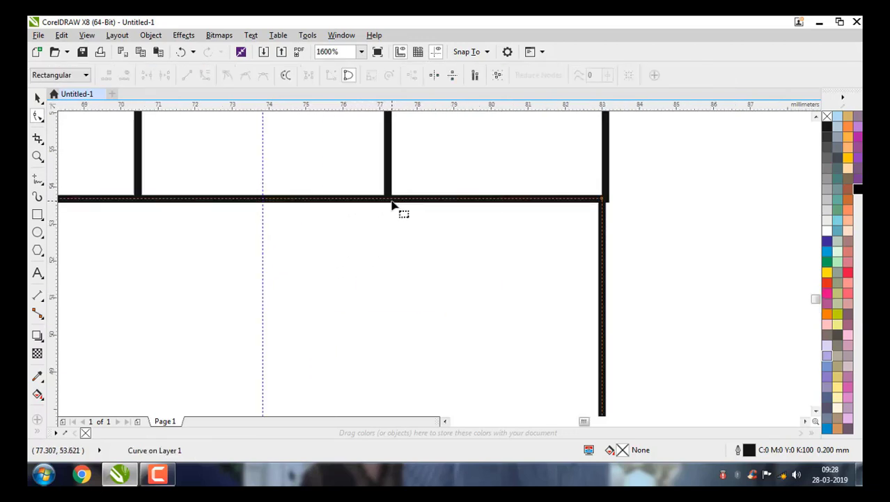
click(389, 200)
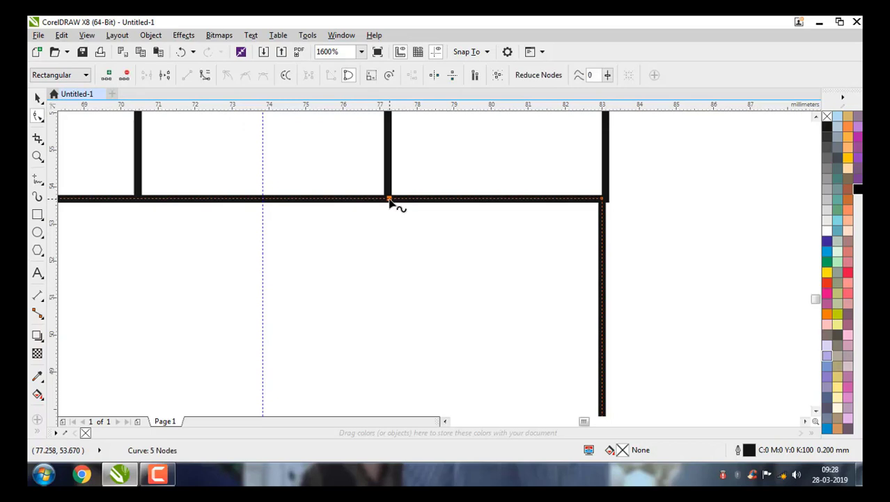
scroll(280, 205, left, 2)
scroll(268, 205, up, 1)
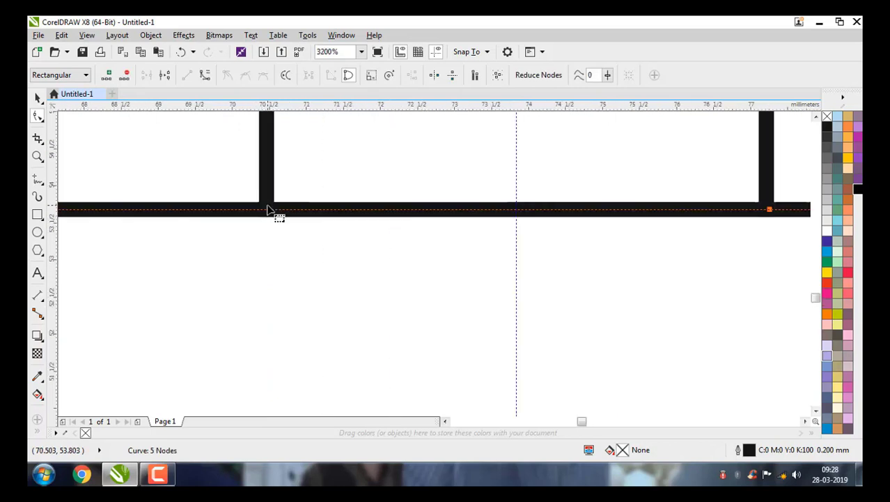
double_click(267, 206)
scroll(267, 214, down, 1)
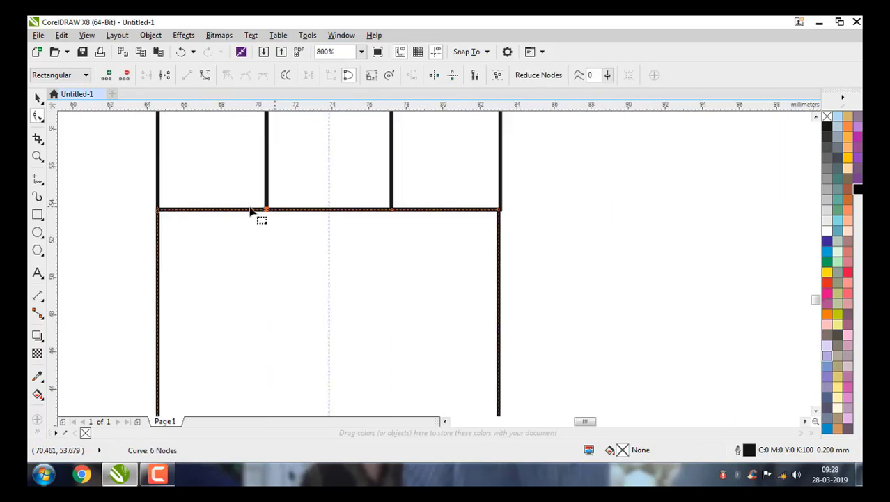
scroll(203, 214, up, 1)
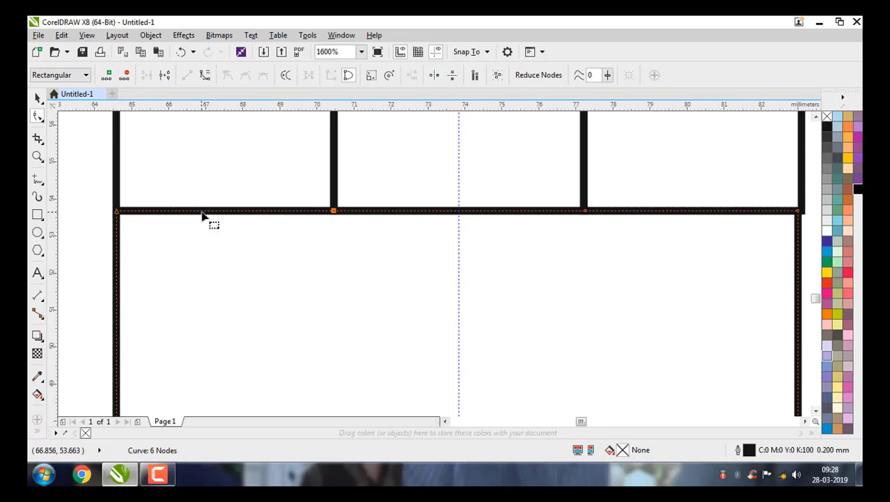
drag(203, 211, 202, 195)
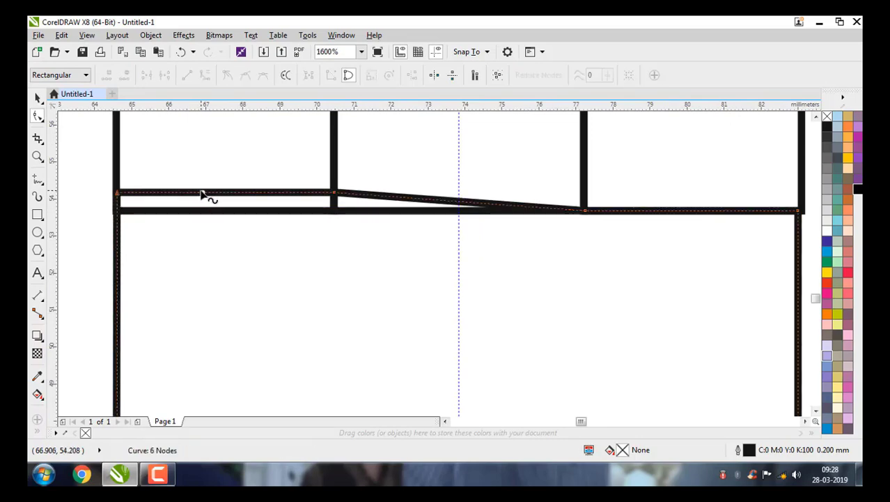
key(ctrl+z)
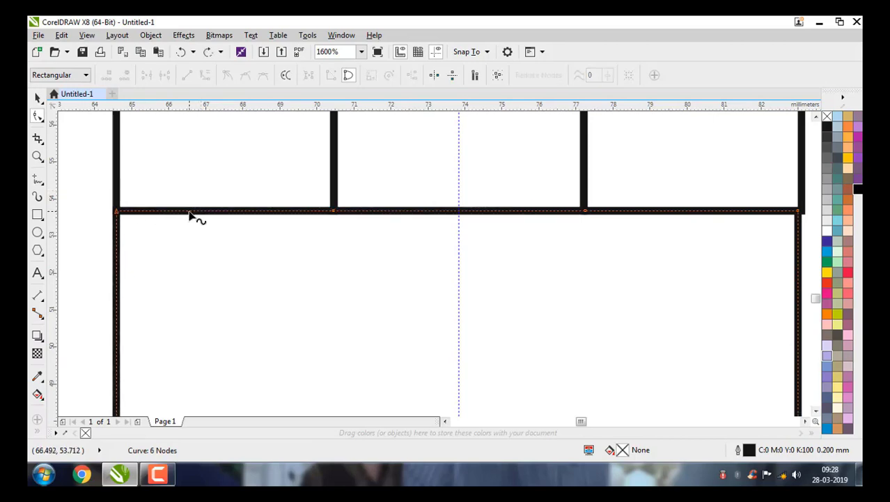
click(189, 211)
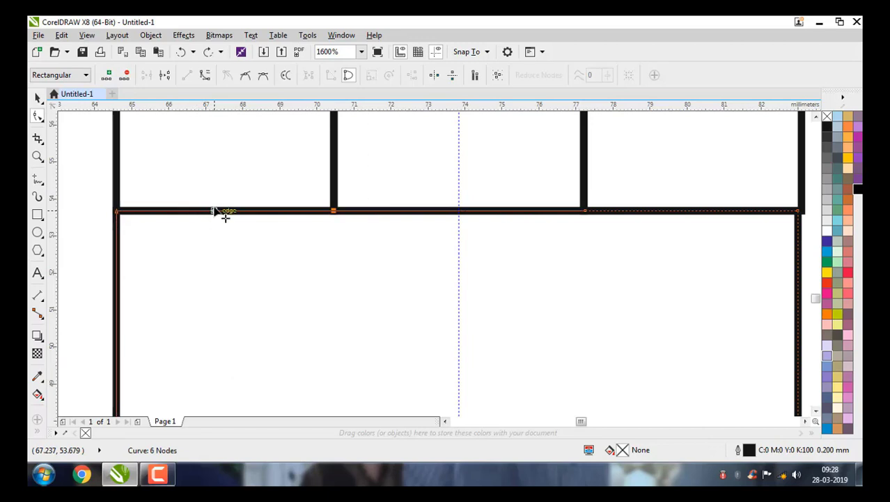
drag(215, 212, 215, 204)
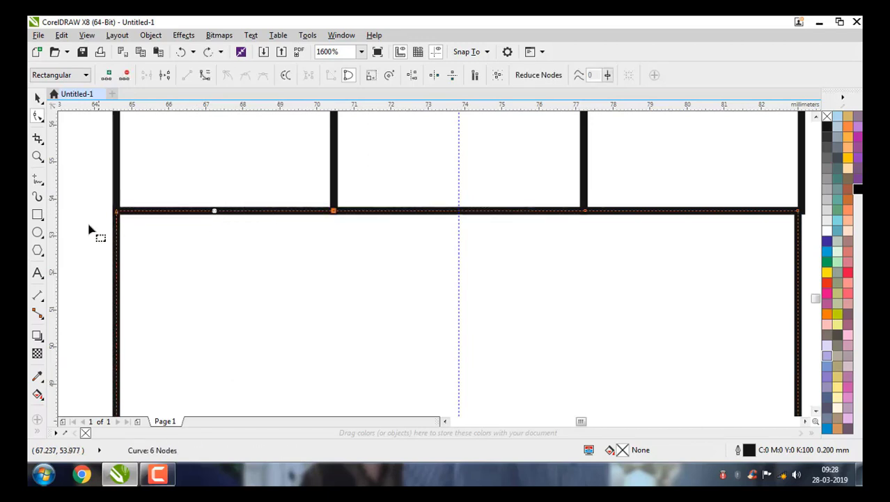
key(ctrl+z)
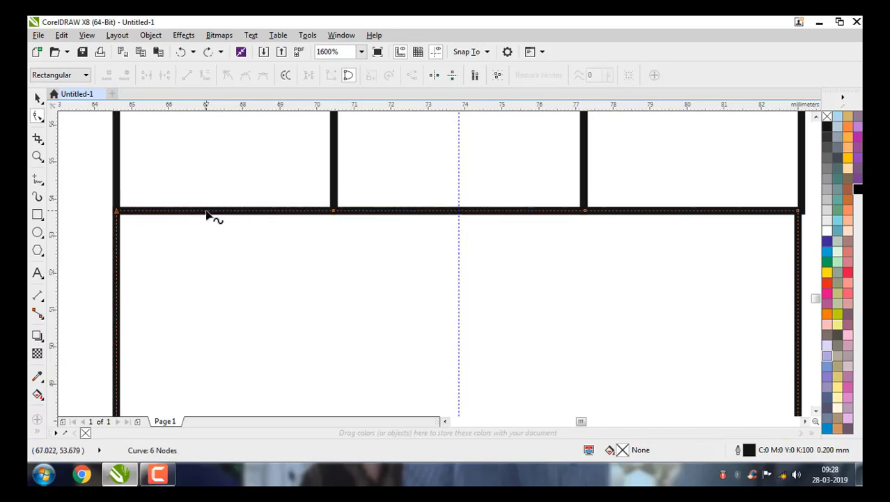
Step: Convert the left segment of the lower shape's top edge to a curve and bend it upward by about 1.4 mm
click(206, 212)
mouse_move(207, 213)
mouse_down()
mouse_move(206, 203)
mouse_move(209, 213)
mouse_up()
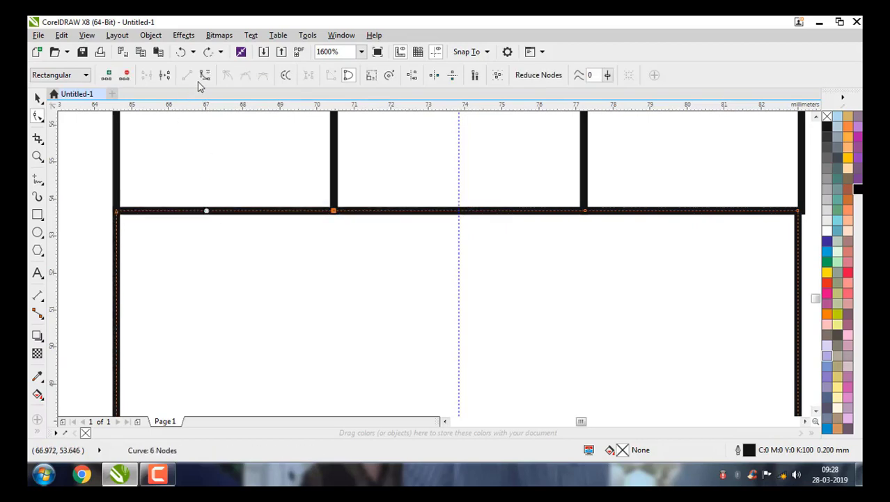
click(204, 75)
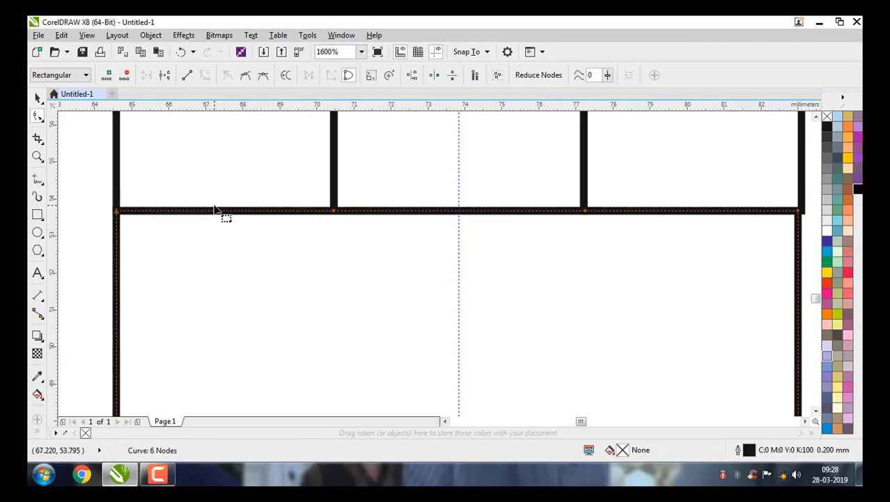
drag(214, 209, 220, 161)
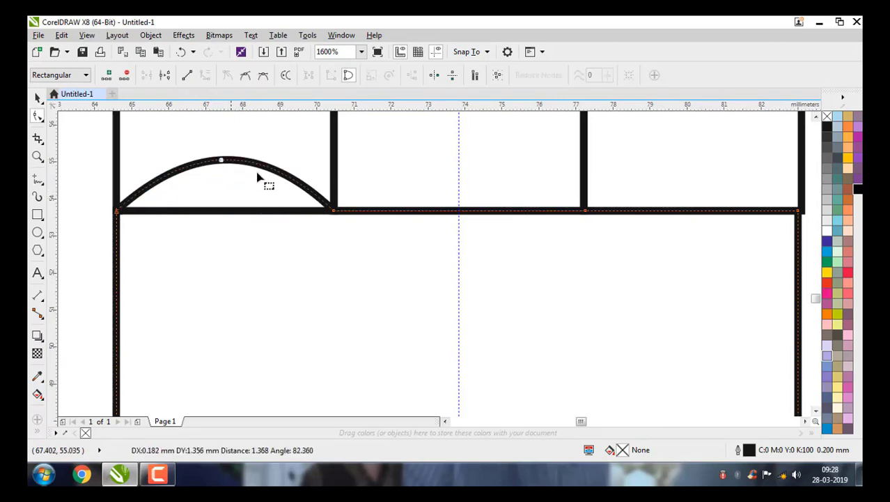
Step: Convert the middle segment of the lower shape's top edge to a curve and arch it upward like the left one
click(434, 210)
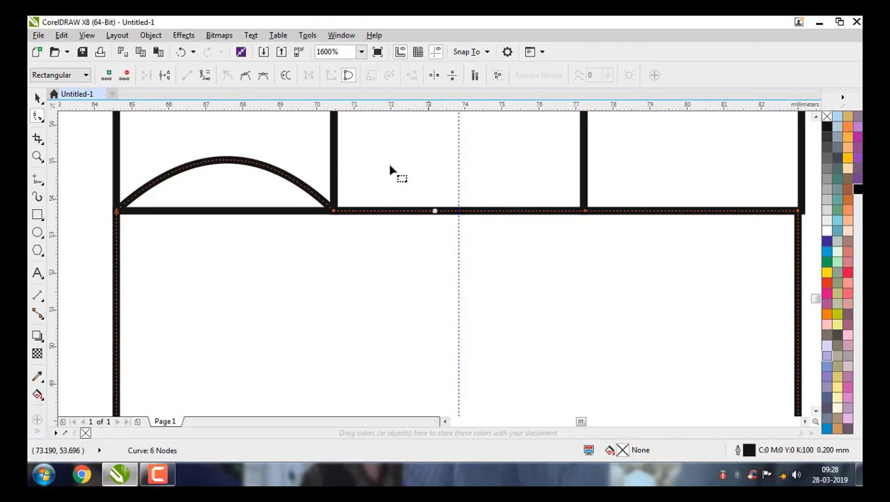
click(204, 75)
click(450, 212)
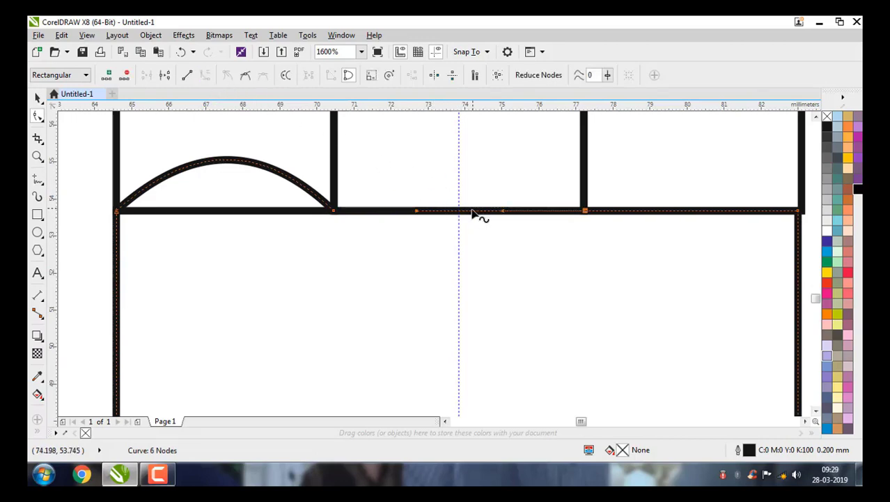
drag(473, 214, 471, 159)
scroll(632, 184, down, 1)
scroll(622, 175, up, 1)
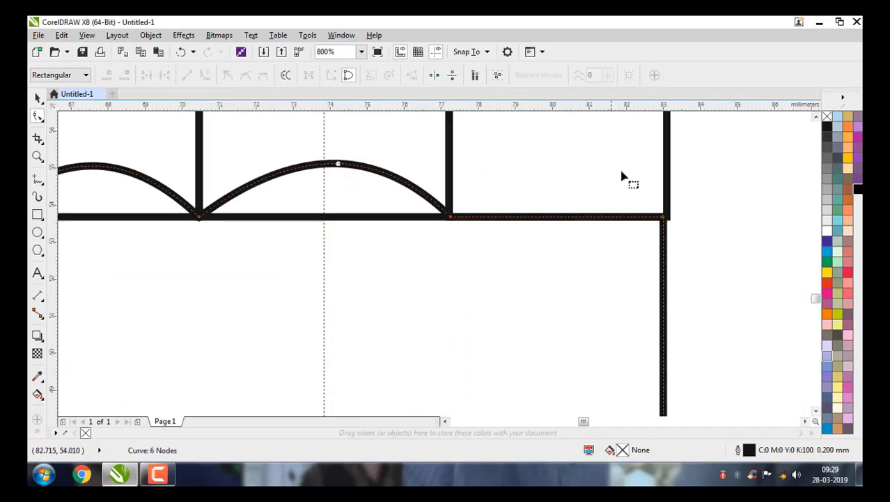
Step: Convert the right segment of the lower shape's top edge to a curve and bend it upward by about 1.5 mm
click(597, 217)
click(204, 75)
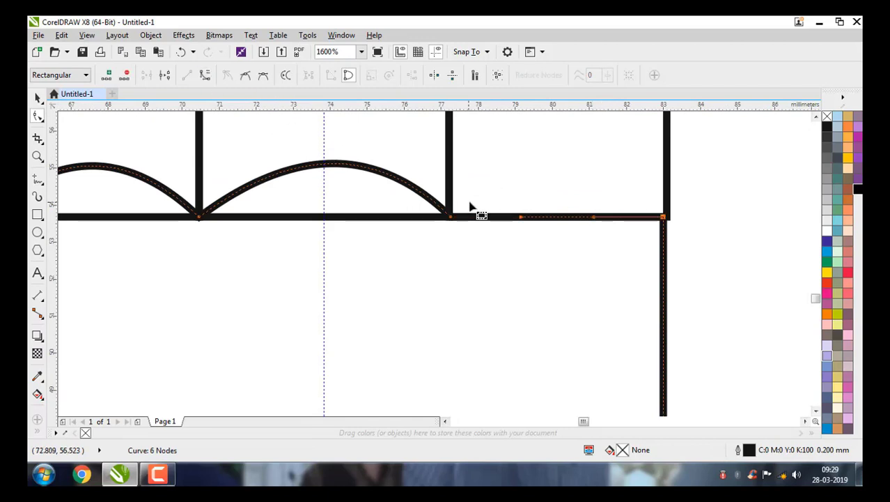
drag(564, 217, 564, 167)
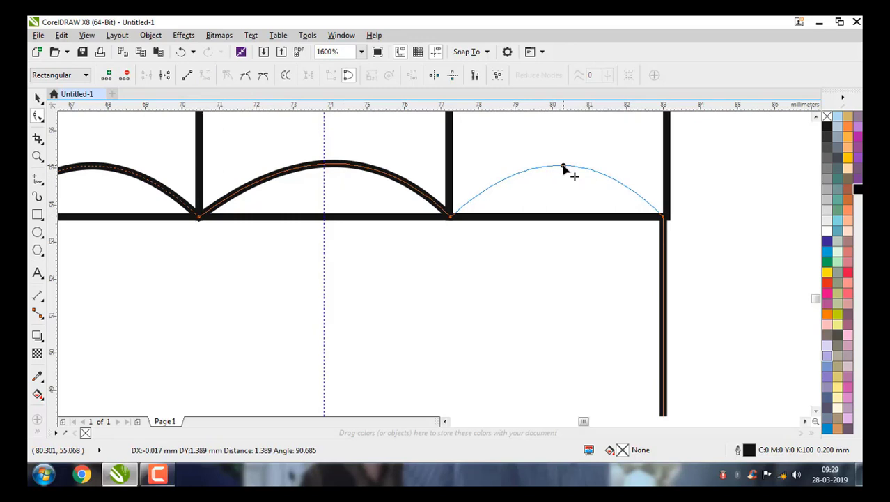
drag(564, 167, 565, 166)
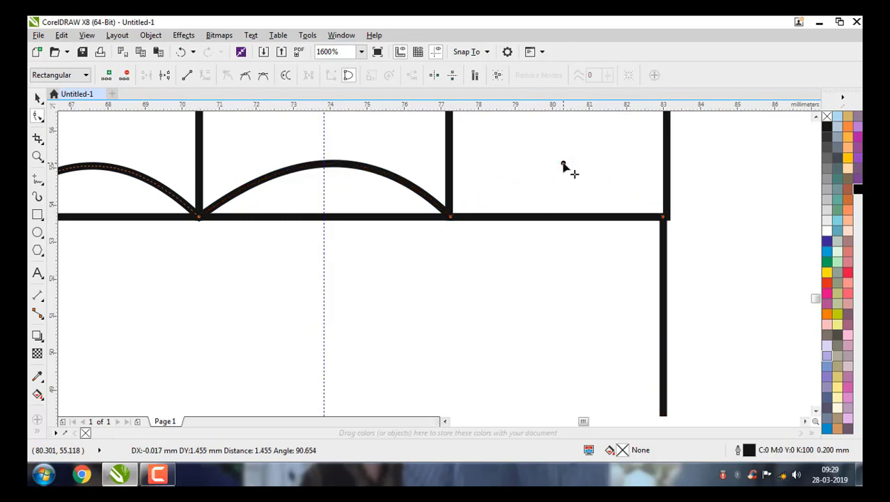
scroll(384, 185, down, 2)
scroll(356, 311, down, 2)
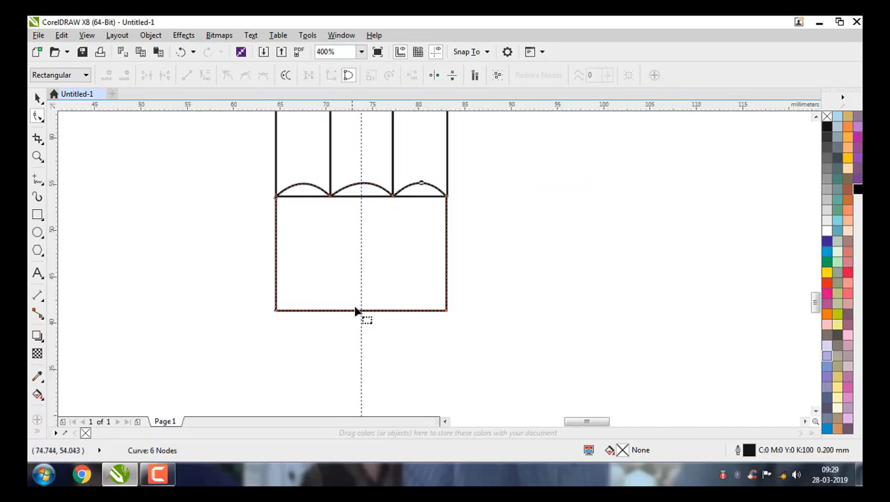
scroll(359, 322, up, 2)
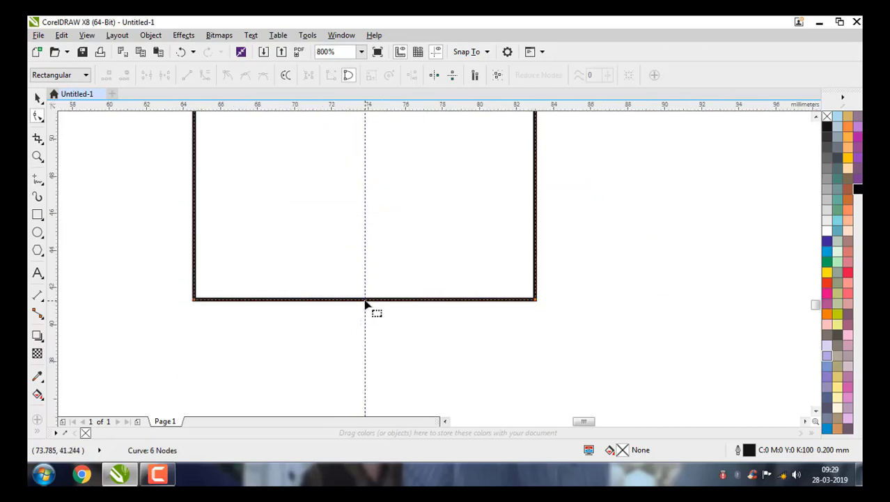
scroll(365, 305, down, 1)
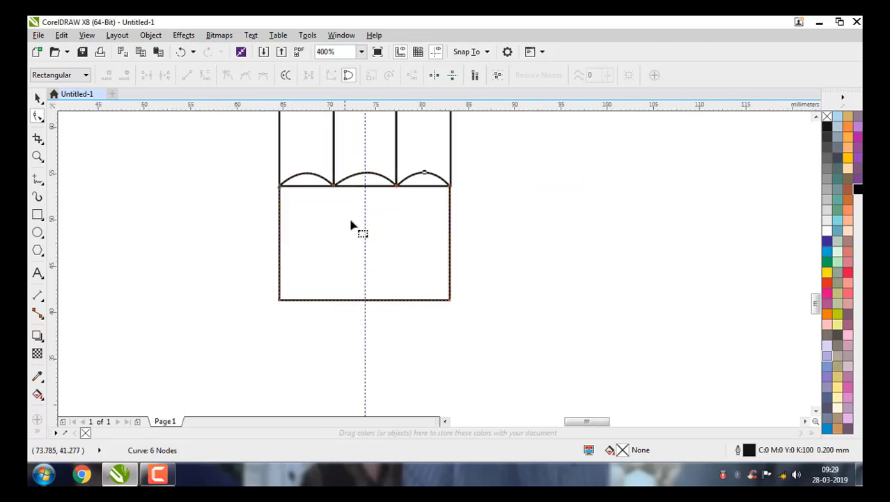
Step: Place vertical guidelines along the two inner vertical lines, at about X 70.6 mm and 77.1 mm
click(37, 99)
drag(55, 216, 335, 217)
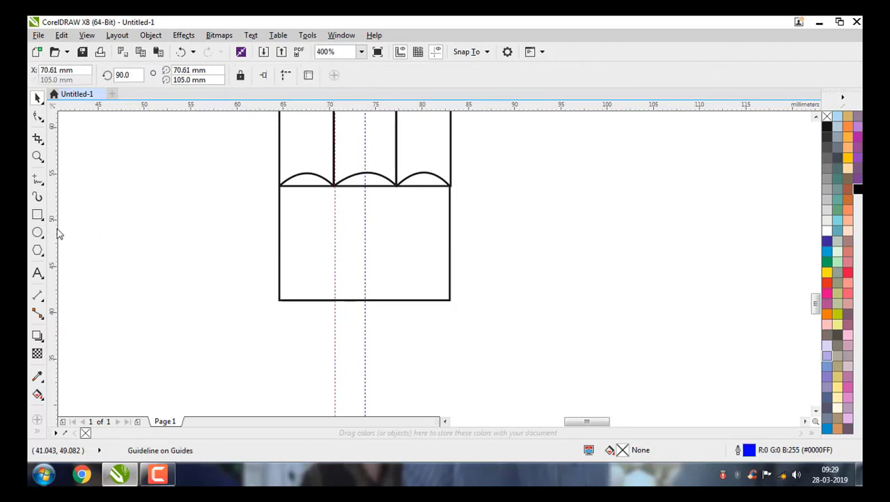
drag(120, 234, 395, 237)
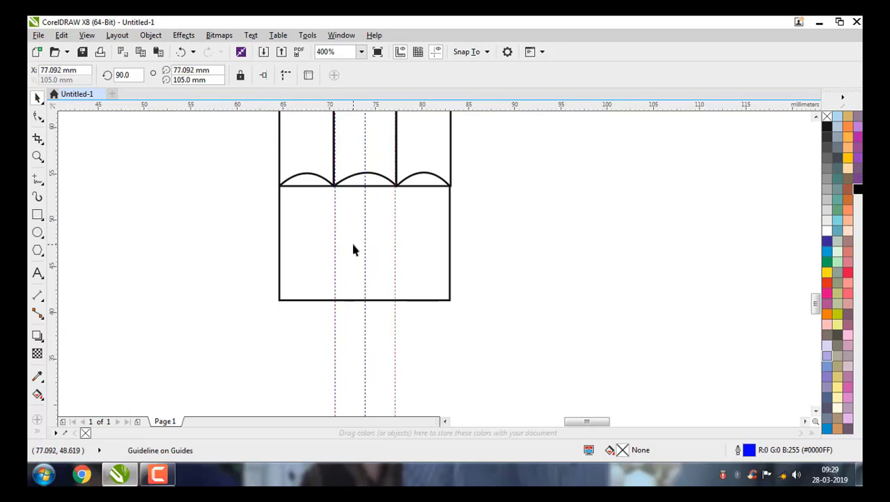
Step: Add nodes on the lower shape's bottom edge where the two outer guidelines cross it
scroll(351, 239, down, 2)
scroll(353, 252, up, 1)
scroll(354, 267, up, 2)
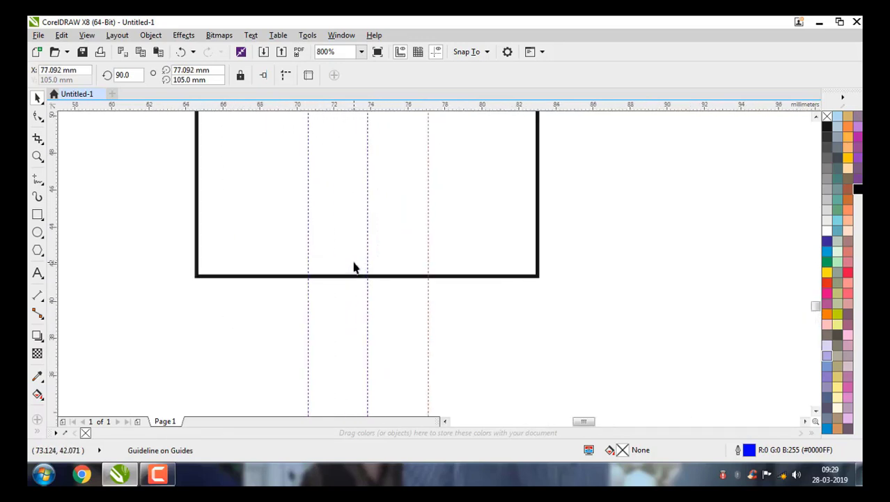
click(354, 268)
key(F10)
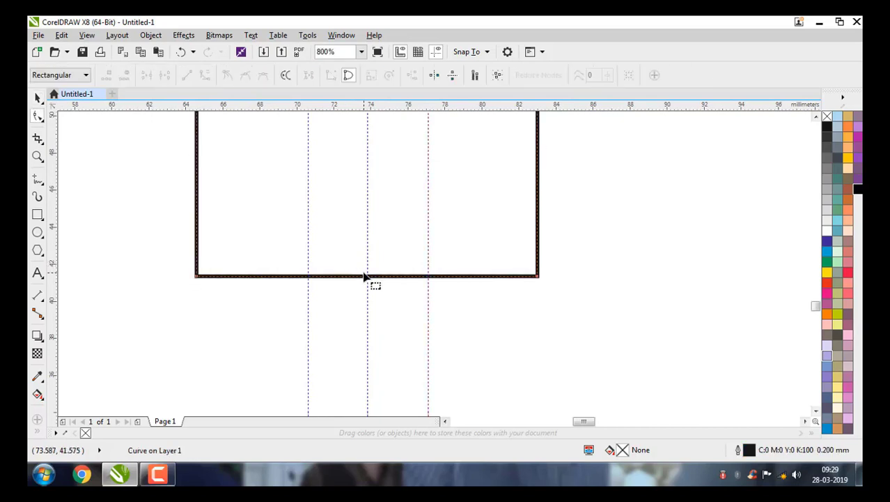
scroll(365, 276, up, 1)
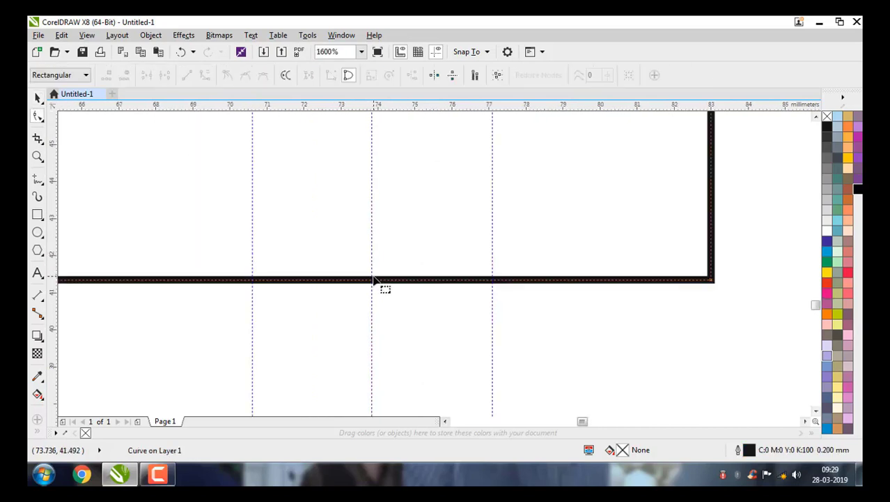
double_click(492, 280)
double_click(252, 280)
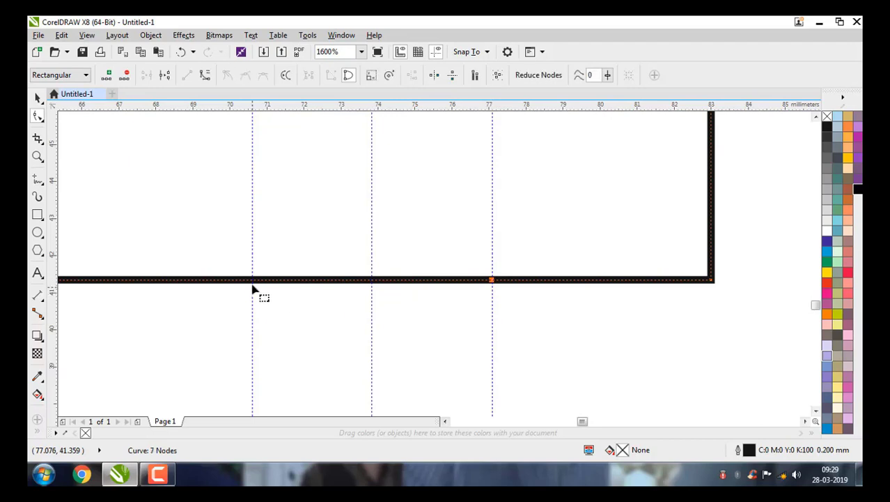
Step: Delete the lower shape's bottom-right and bottom-left corner nodes
double_click(708, 280)
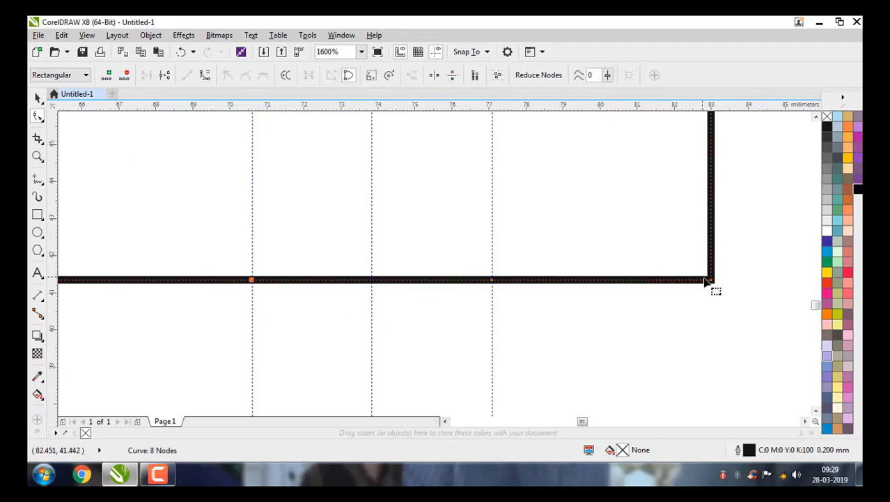
double_click(710, 282)
scroll(244, 286, down, 1)
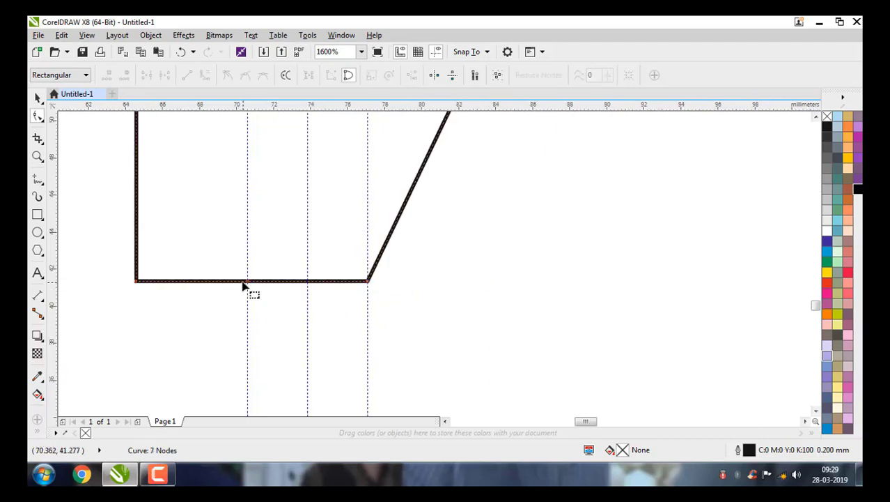
double_click(137, 281)
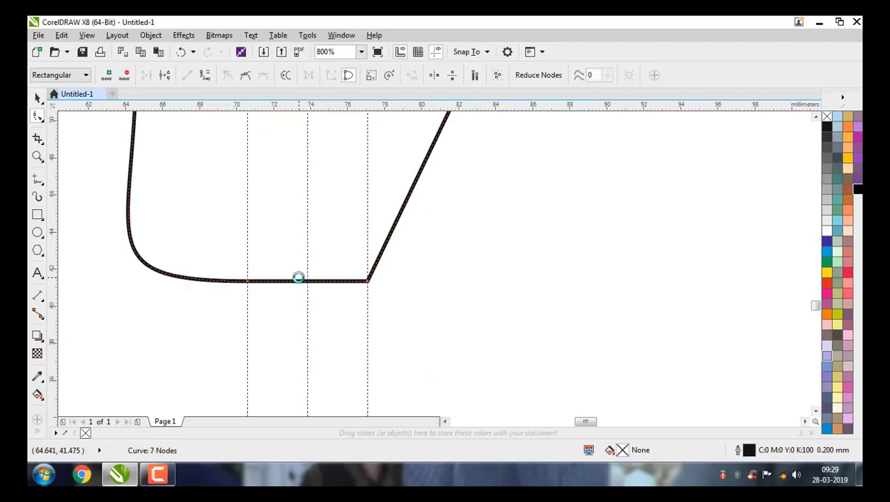
key(ctrl+z)
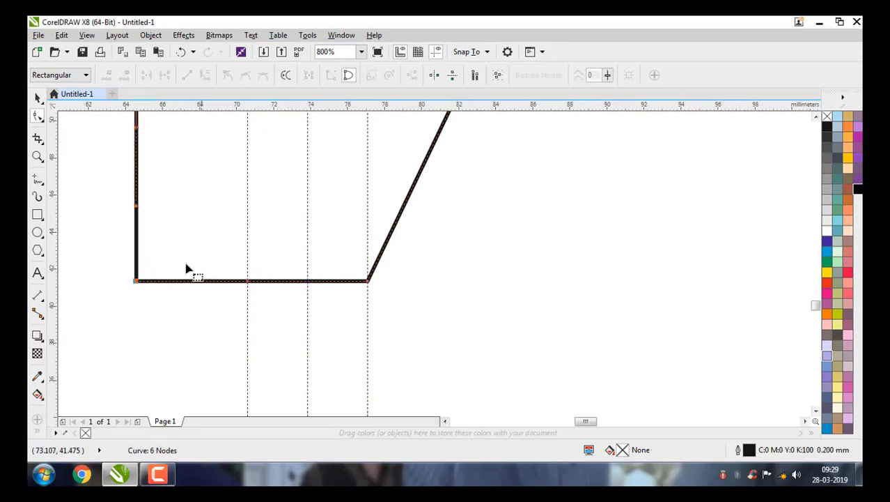
scroll(181, 261, down, 1)
scroll(159, 267, up, 1)
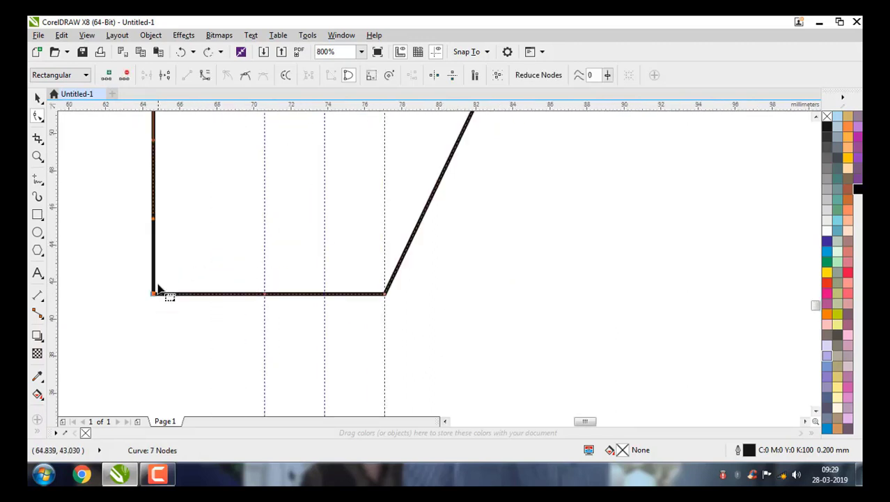
double_click(154, 295)
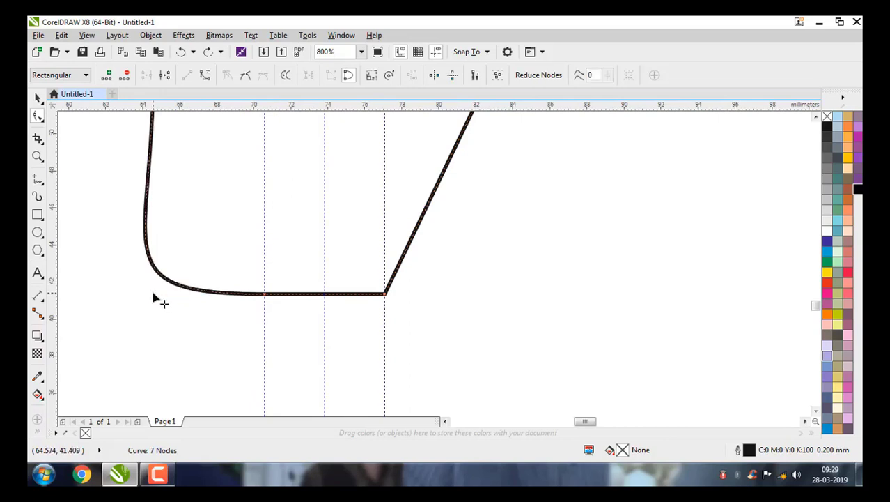
Step: Straighten the lower shape's left side into a slanted line by pulling its curve handles in to the bottom-left node
scroll(155, 293, down, 2)
scroll(151, 249, up, 2)
scroll(150, 249, down, 2)
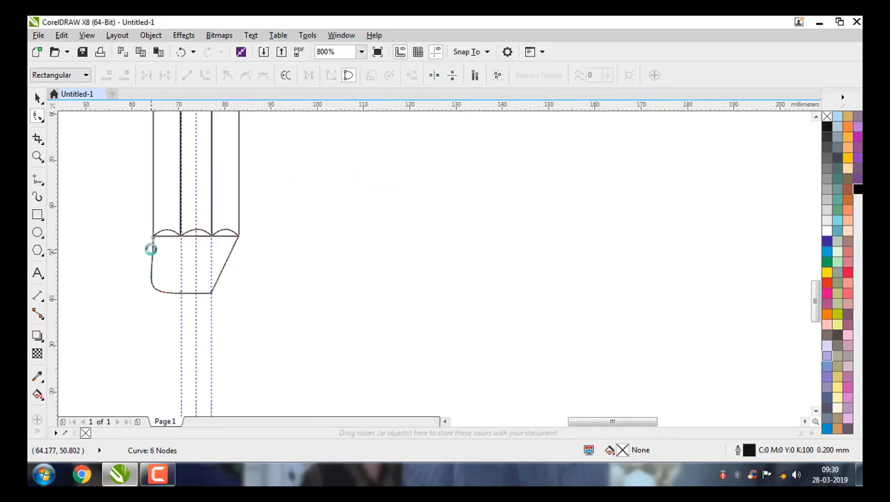
scroll(157, 294, up, 1)
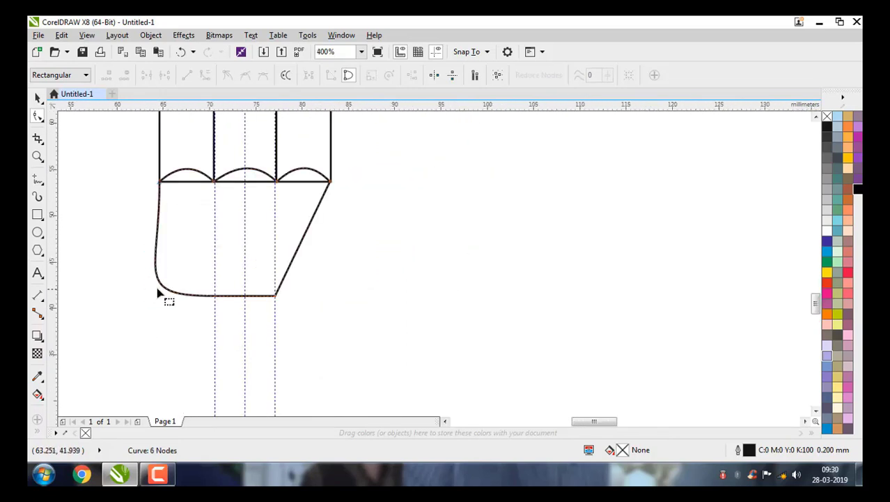
click(216, 298)
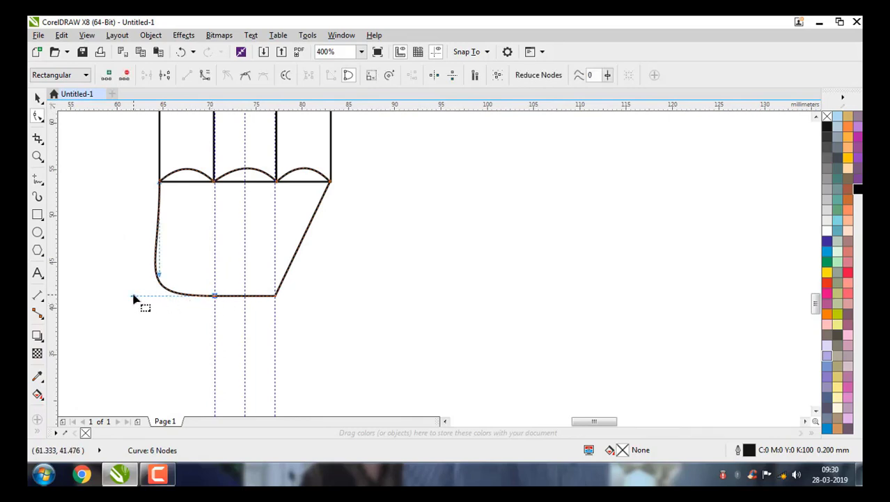
drag(135, 298, 219, 297)
drag(167, 278, 216, 295)
drag(232, 293, 231, 291)
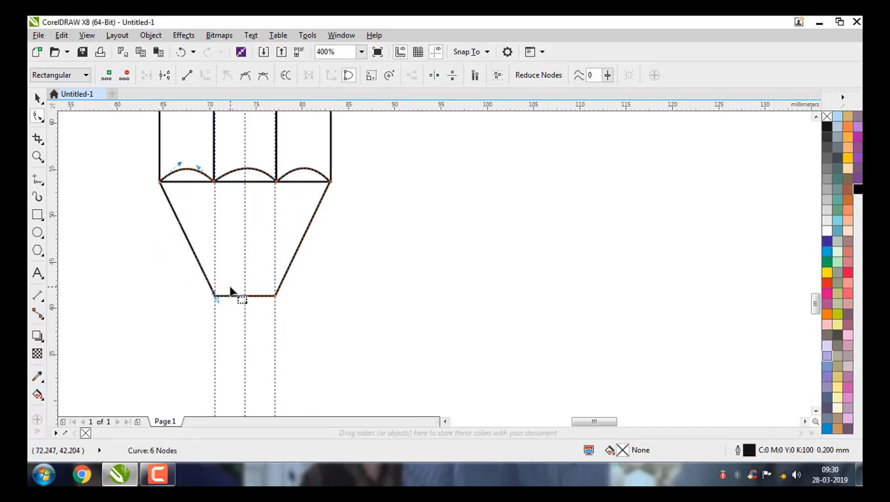
Step: Convert the lower shape's short bottom edge to a curve and bend it upward by about 2 mm along the middle guideline
scroll(247, 299, up, 2)
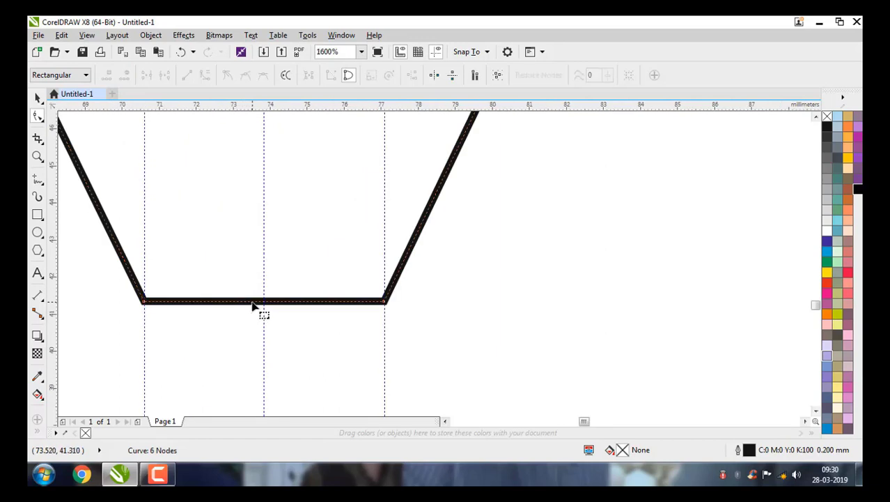
click(253, 301)
click(205, 75)
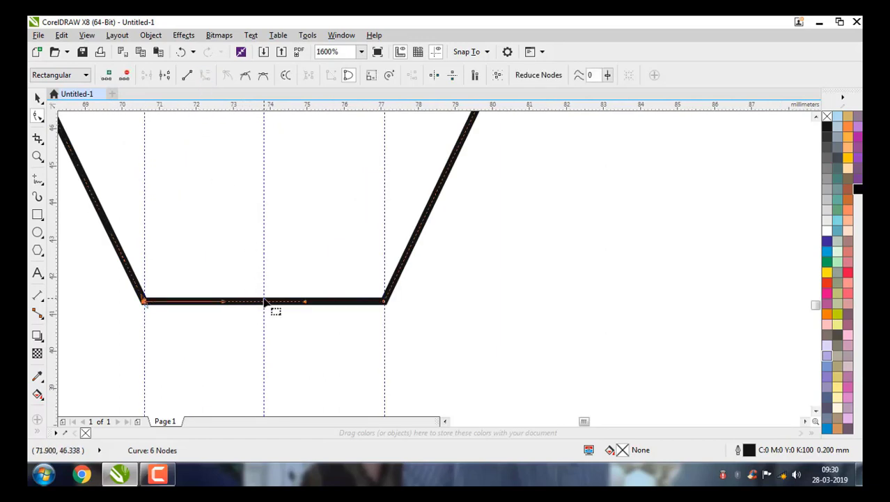
drag(265, 303, 265, 228)
scroll(264, 228, down, 5)
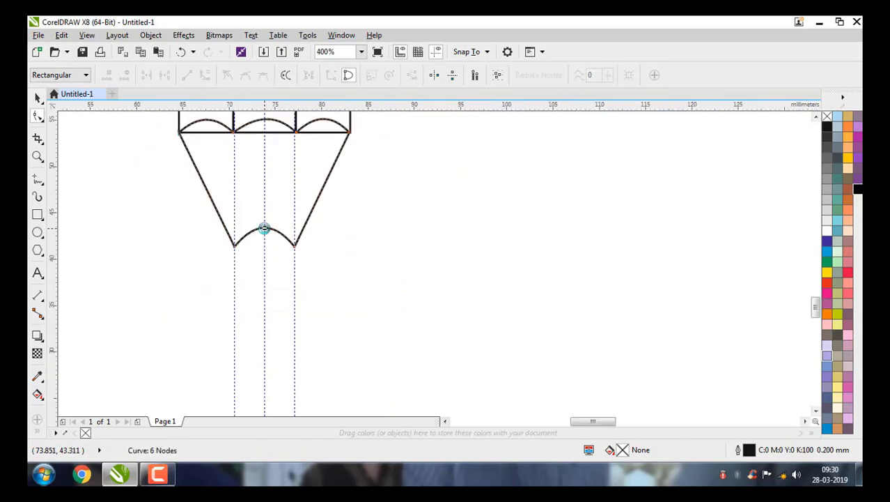
Step: Move the tapered lower shape straight up by about 0.4 mm so it slightly overlaps the three tall rectangles
click(37, 97)
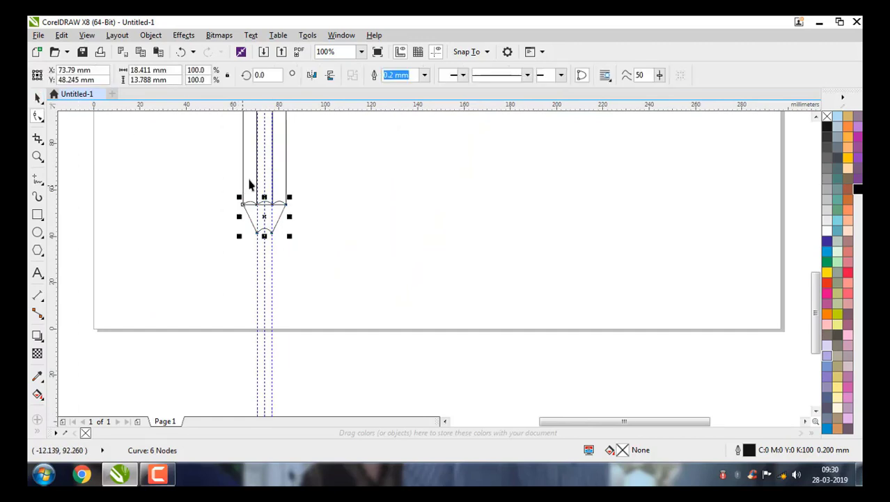
scroll(250, 202, up, 3)
scroll(255, 246, up, 2)
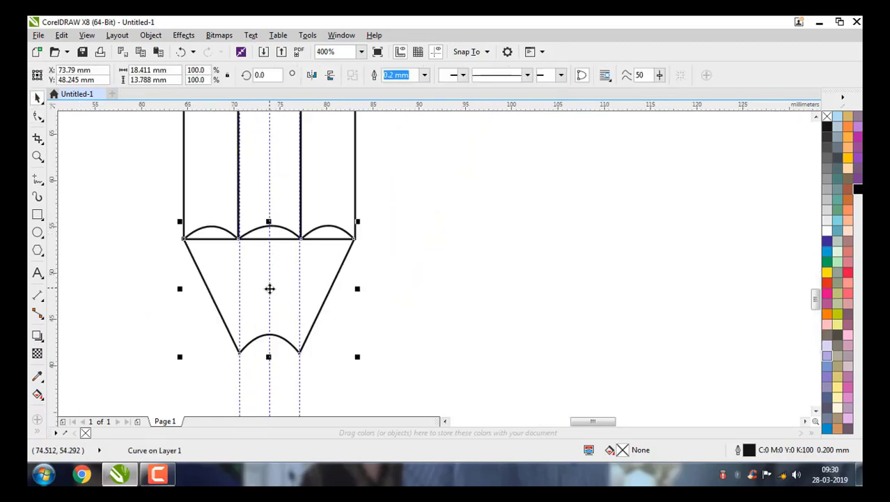
mouse_move(269, 271)
mouse_down()
mouse_move(269, 251)
mouse_move(268, 278)
mouse_move(266, 270)
mouse_up()
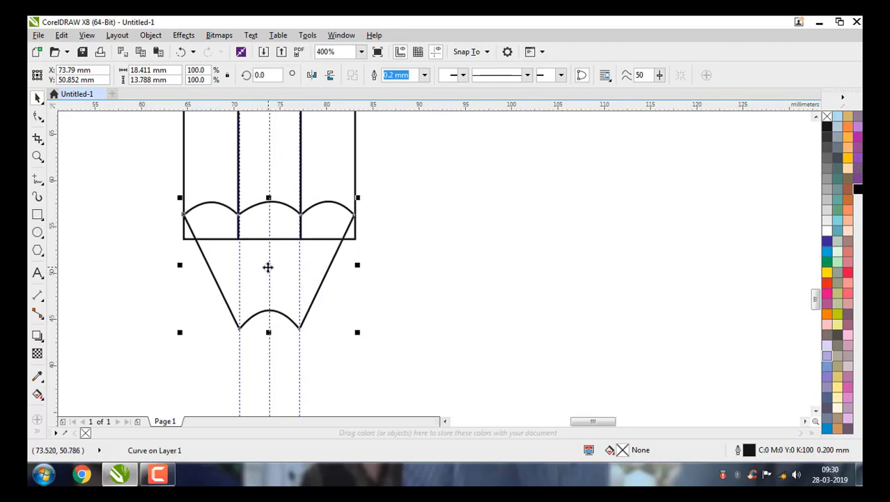
drag(268, 267, 269, 290)
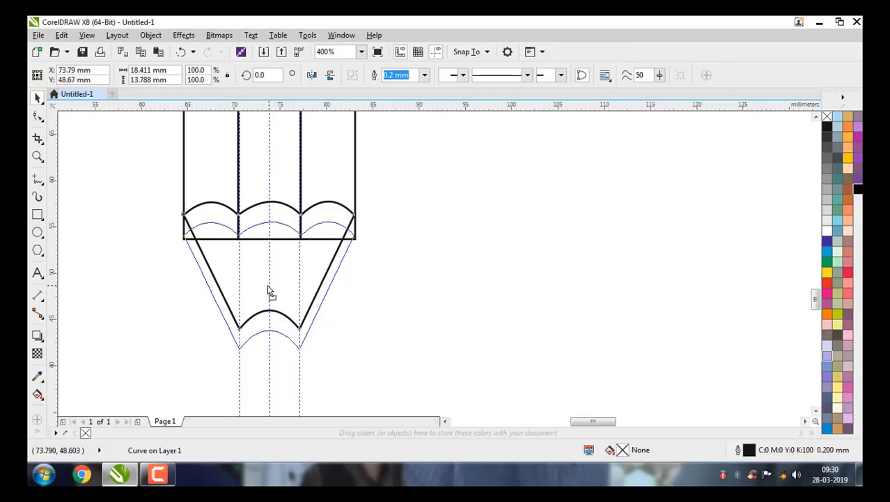
drag(269, 291, 269, 291)
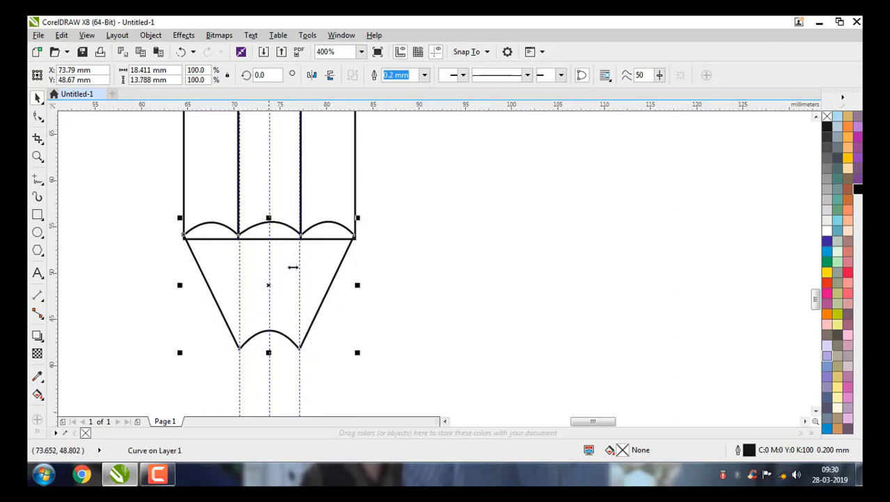
click(311, 224)
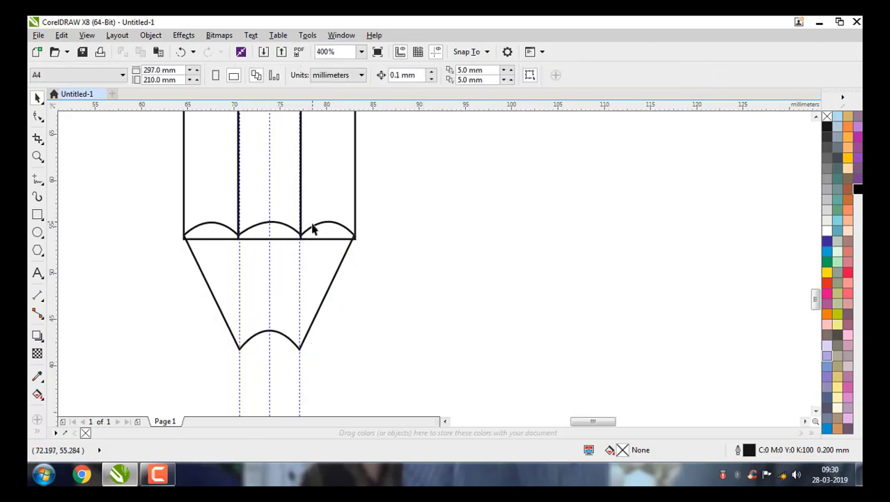
Step: Fill the tapered lower shape with a light peach color
scroll(311, 223, down, 2)
scroll(263, 230, down, 1)
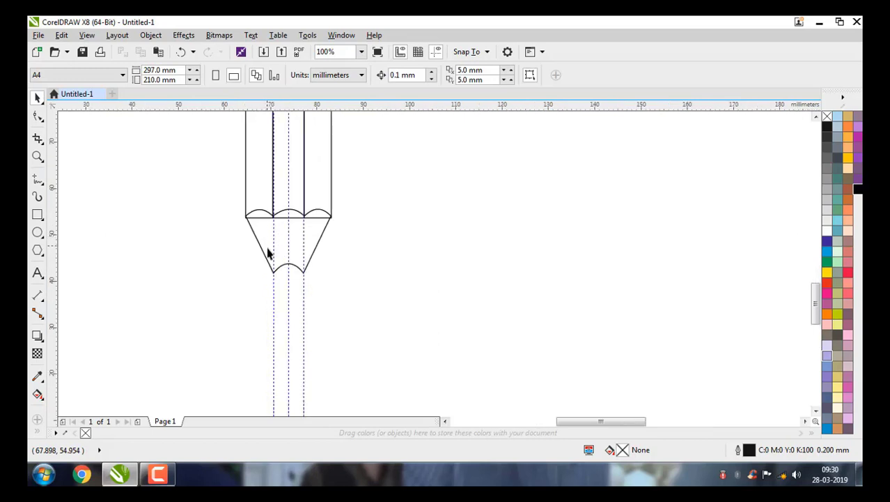
scroll(289, 299, up, 1)
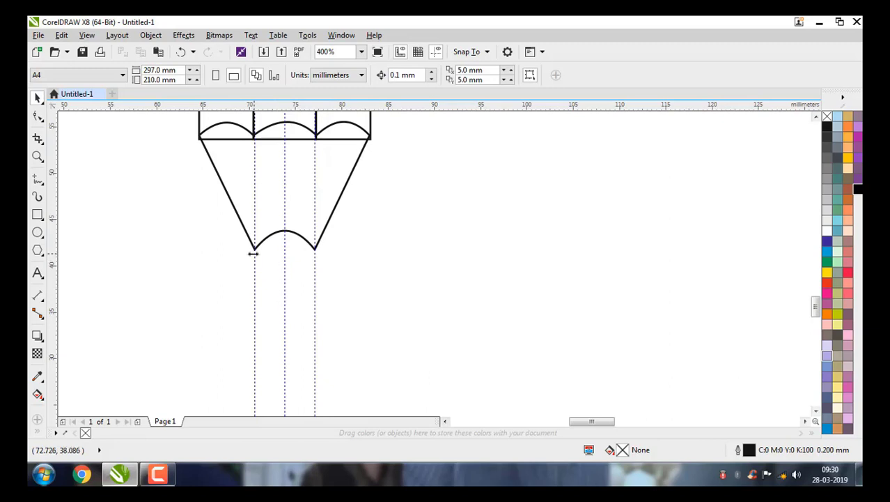
click(239, 185)
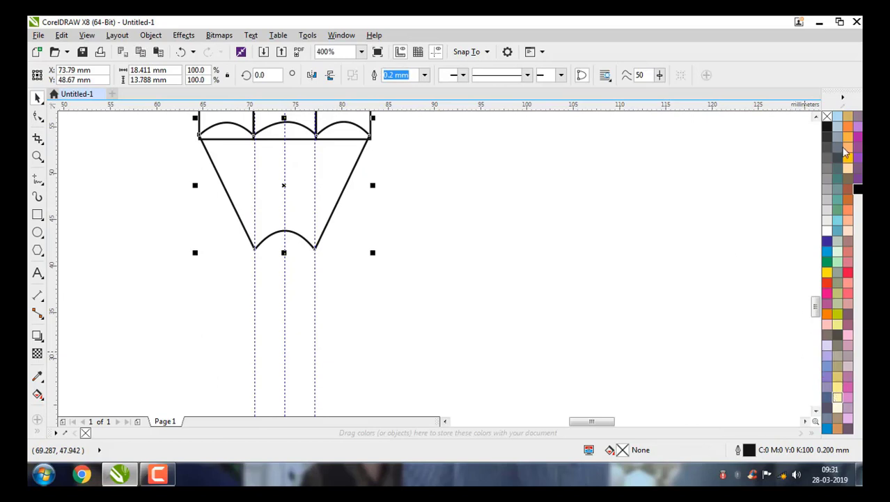
click(847, 170)
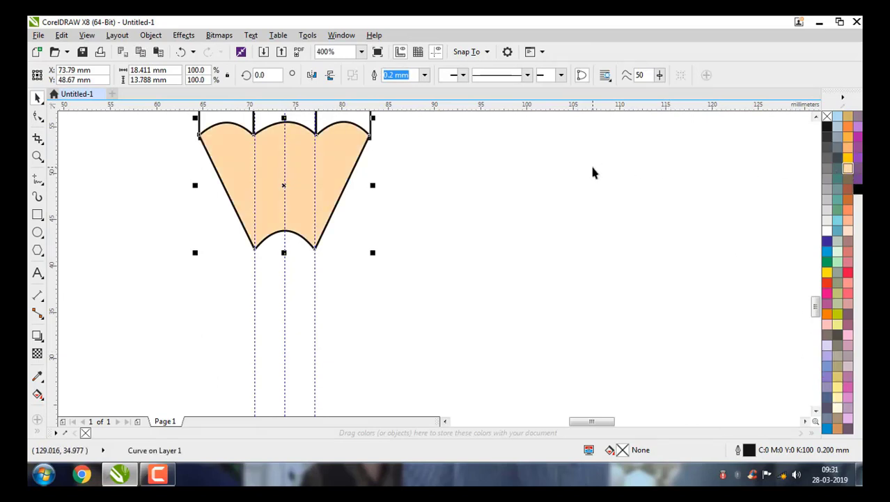
Step: Fill the two outer tall rectangles with light gray and the middle one with dark gray
click(389, 209)
scroll(388, 206, down, 1)
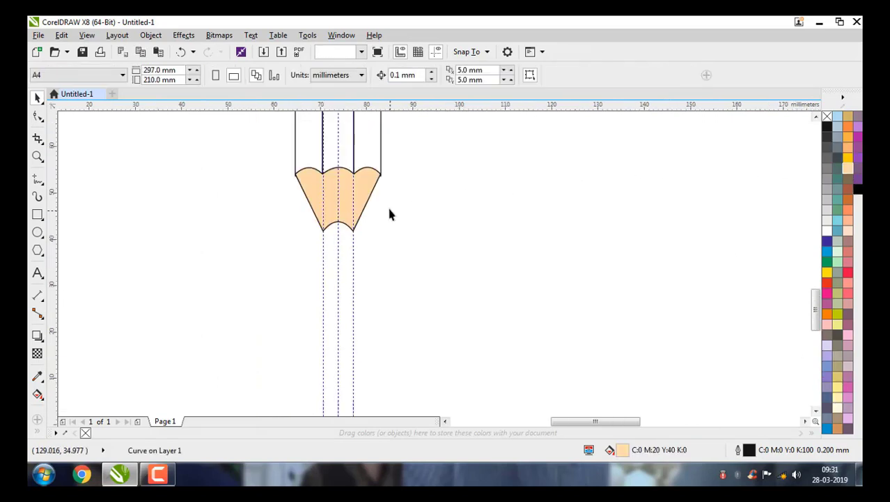
scroll(363, 140, up, 1)
click(367, 134)
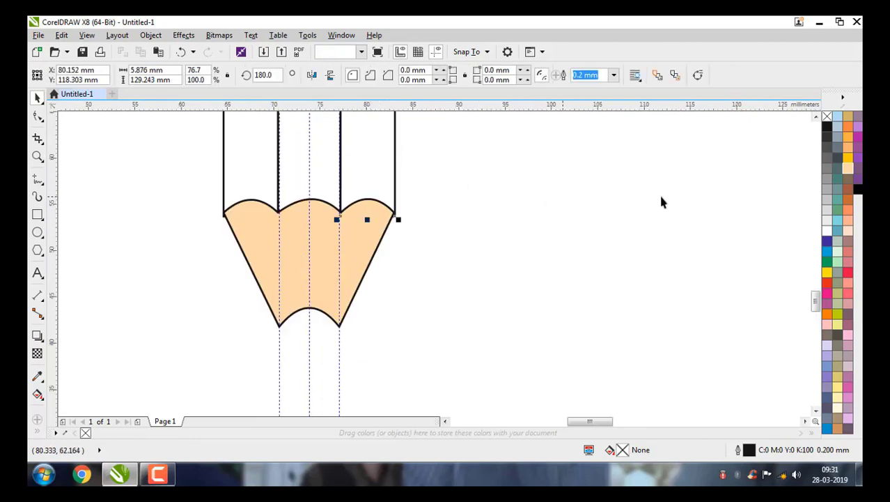
click(828, 208)
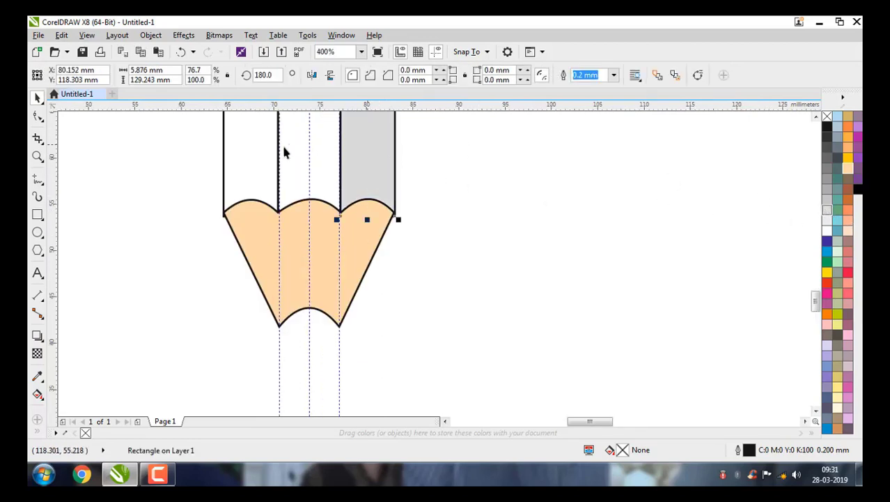
click(263, 157)
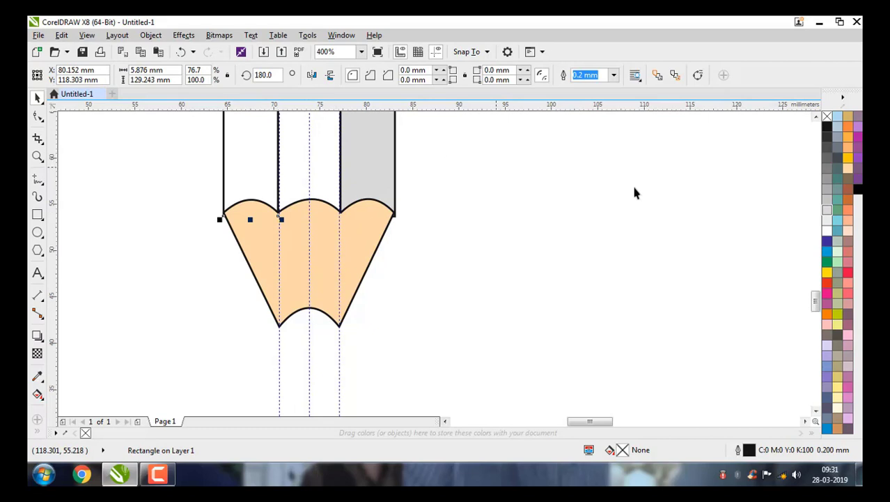
click(833, 209)
click(326, 154)
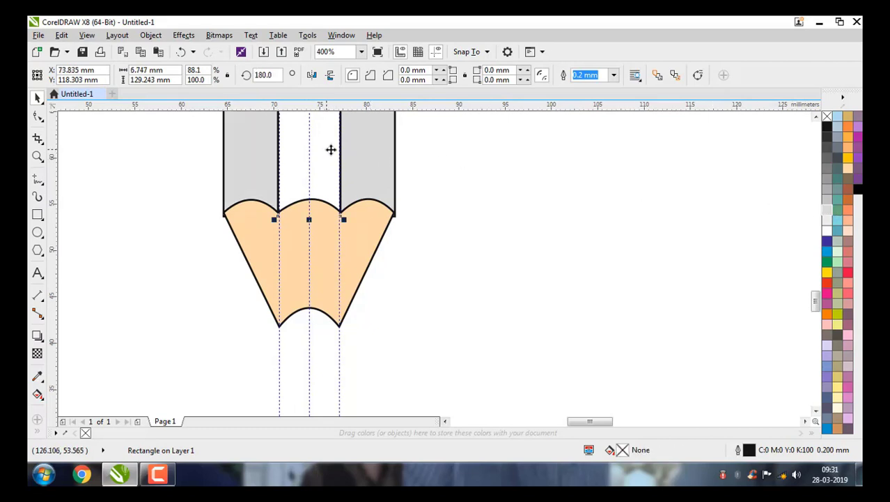
click(827, 147)
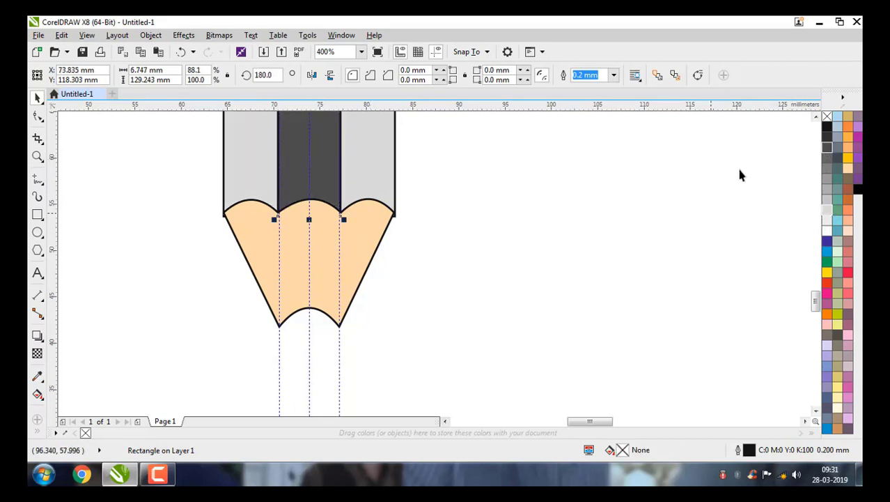
Step: Remove the outlines from the three tall rectangles and the tapered lower shape
scroll(339, 214, down, 3)
scroll(339, 214, down, 4)
key(Escape)
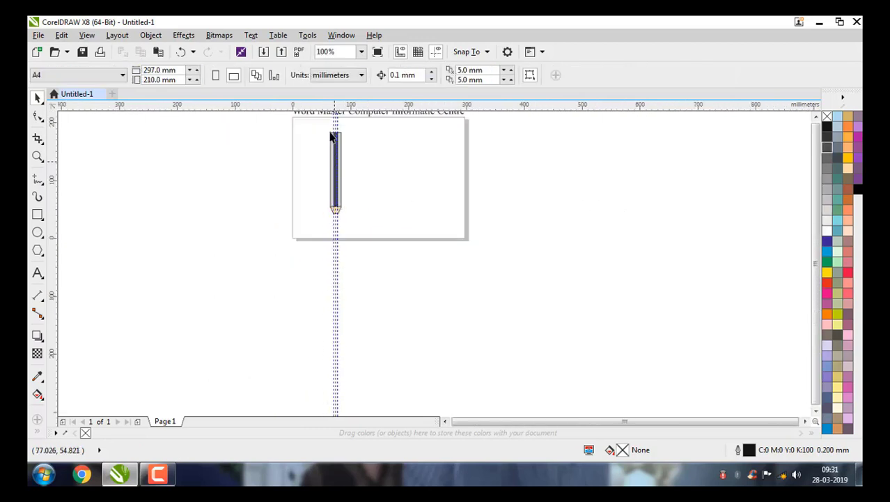
scroll(332, 136, up, 1)
drag(304, 127, 418, 334)
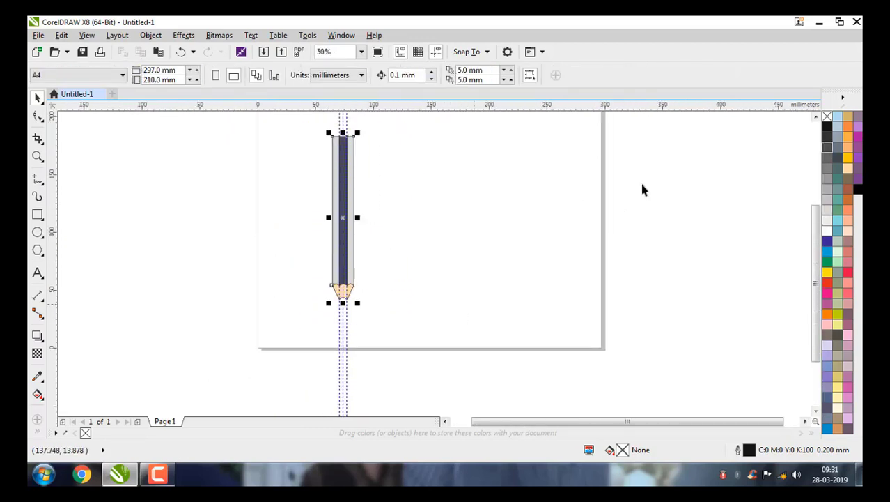
right_click(827, 117)
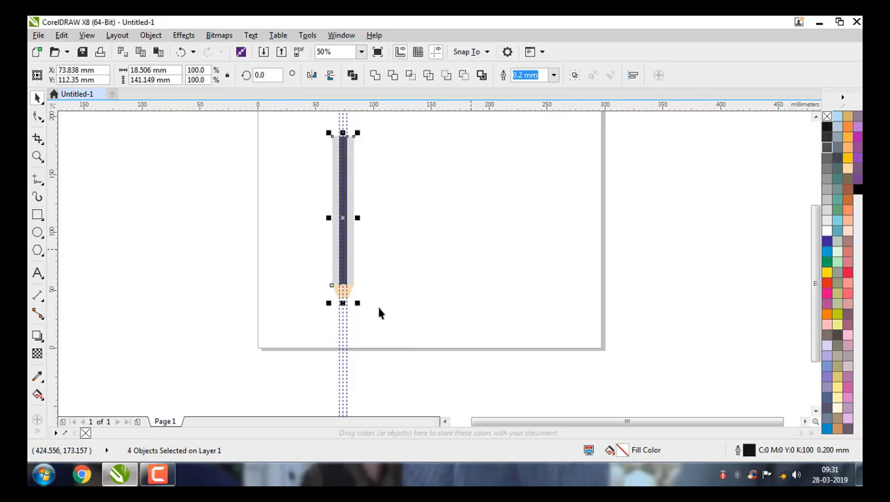
Step: Delete the three vertical guidelines running through the pencil
scroll(335, 338, up, 1)
scroll(338, 333, up, 1)
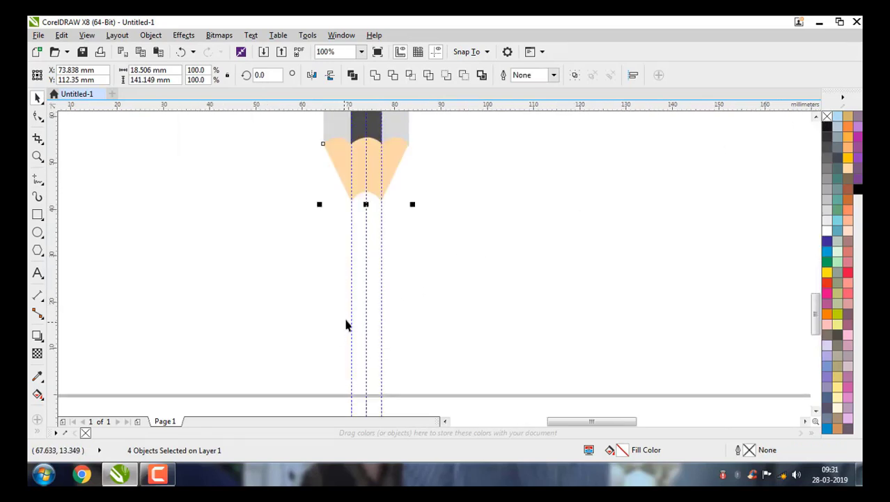
click(350, 317)
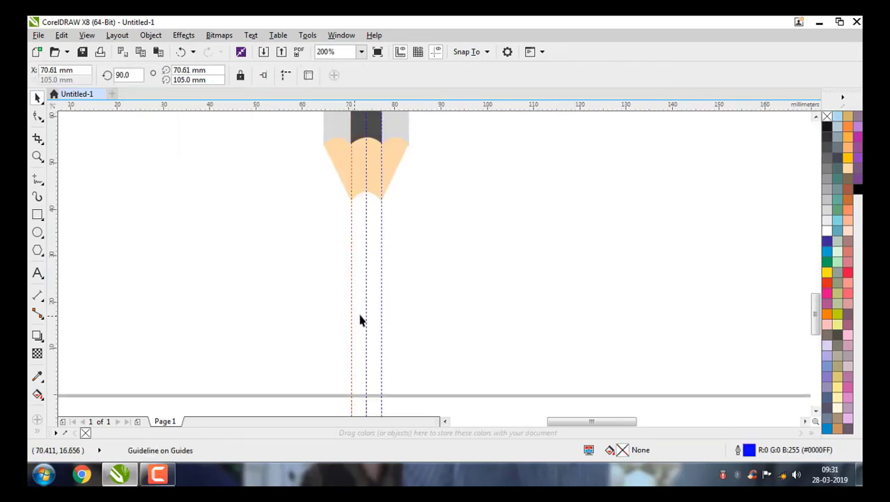
shift+click(382, 316)
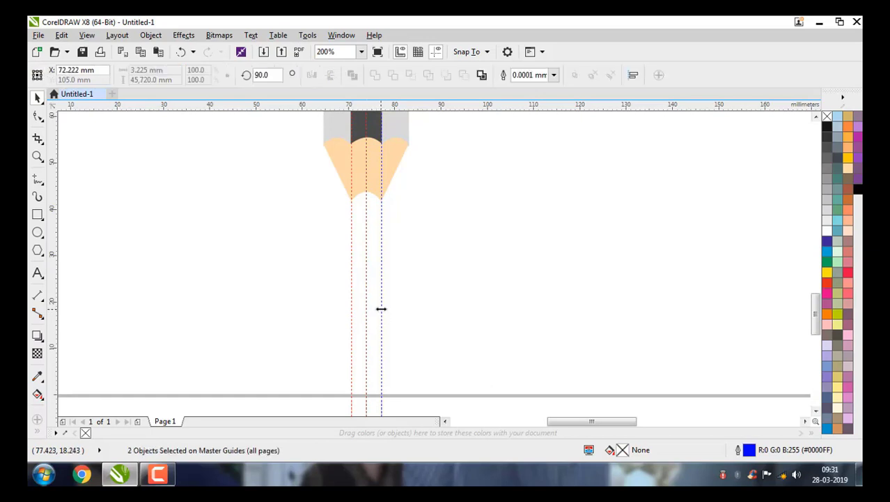
key(Delete)
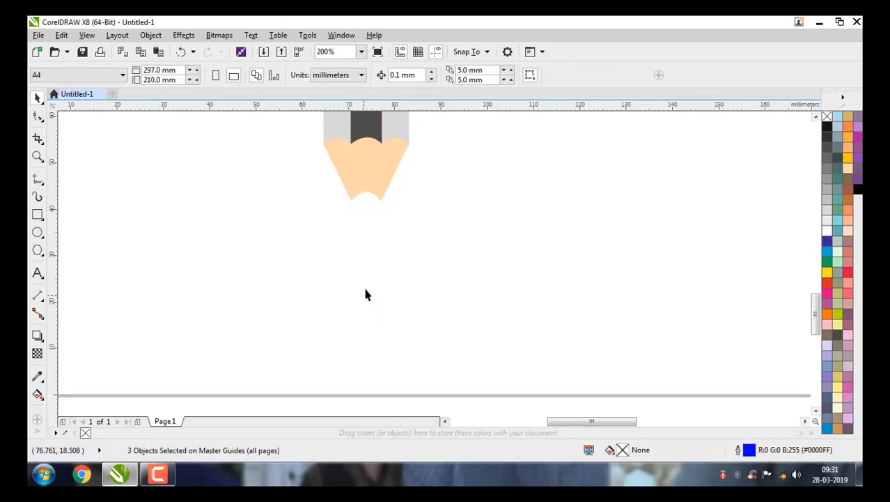
Step: Draw a square about 11 mm wide just below the tapered shape and place a vertical guideline through its center
click(37, 214)
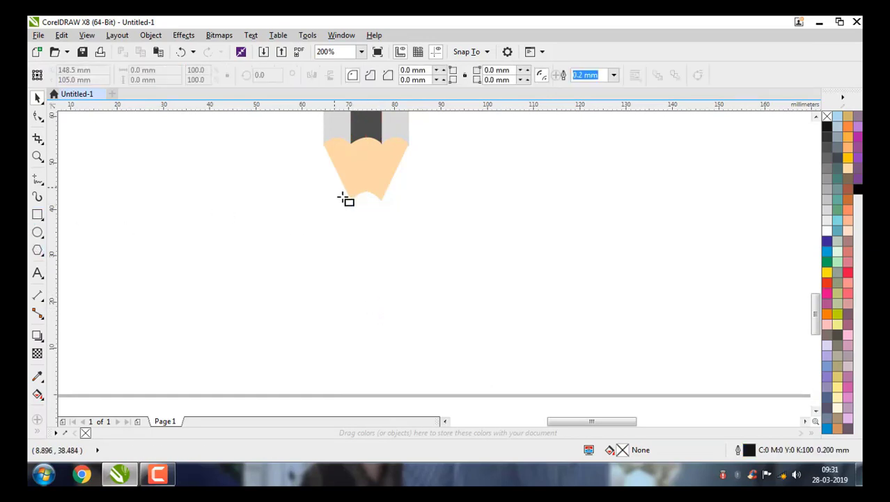
drag(327, 201, 379, 254)
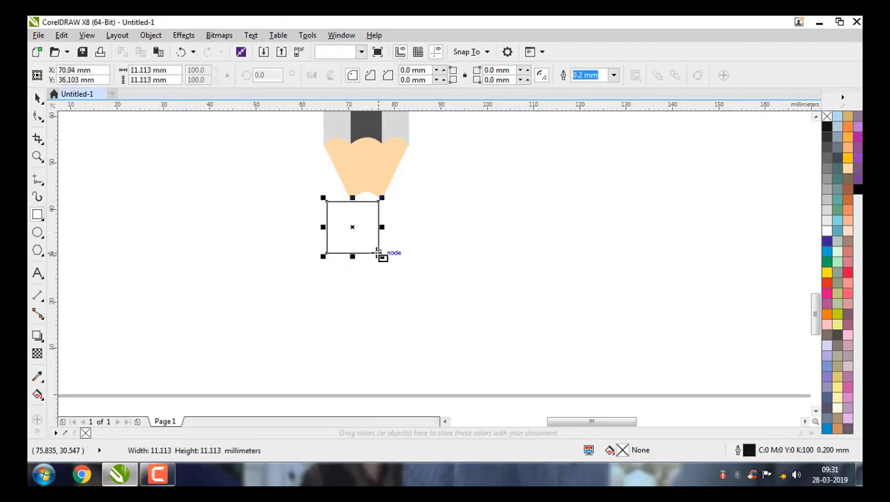
scroll(356, 217, up, 1)
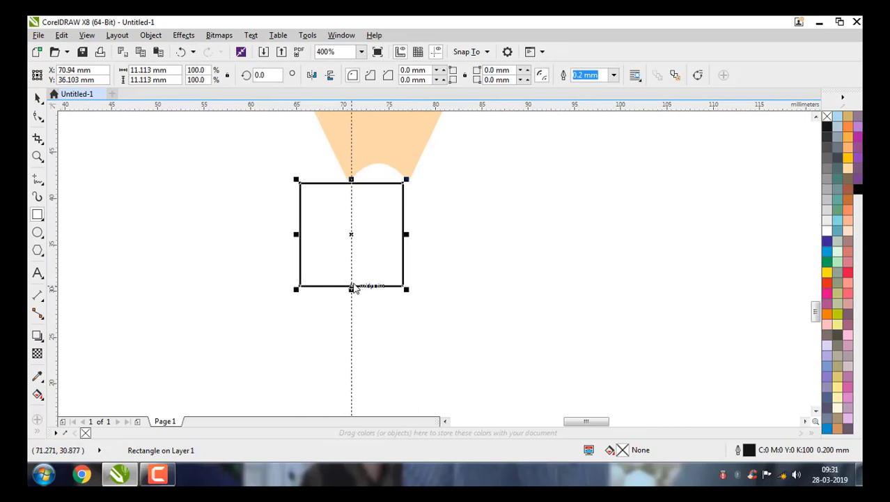
drag(352, 288, 353, 283)
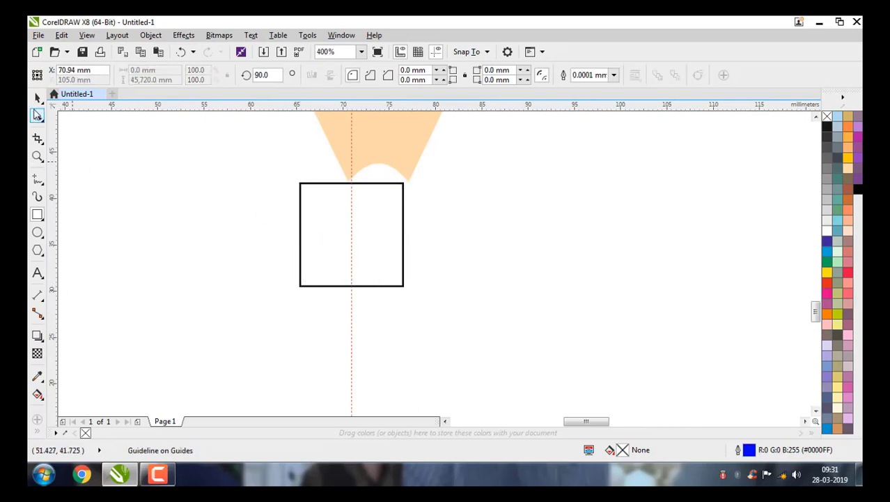
Step: Convert the square to curves and reshape it into a downward-pointing triangle by adding a bottom midpoint node and deleting both bottom corner nodes
click(37, 117)
click(325, 211)
scroll(325, 212, up, 1)
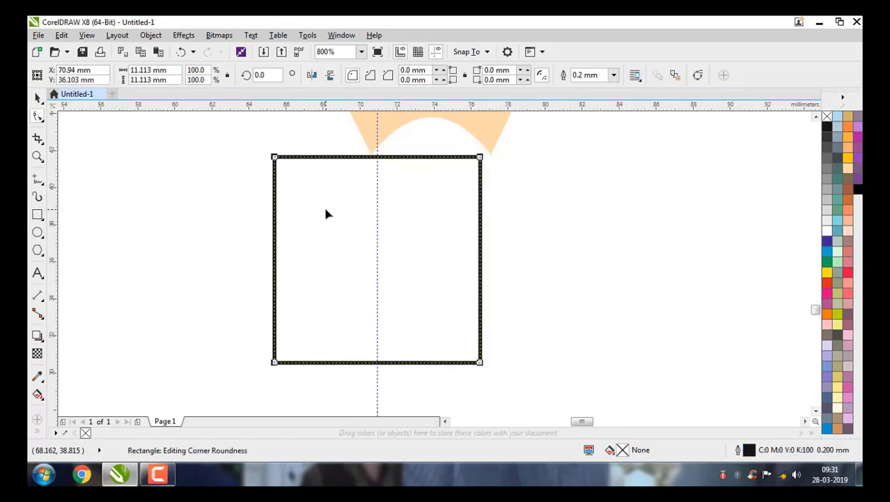
key(ctrl+q)
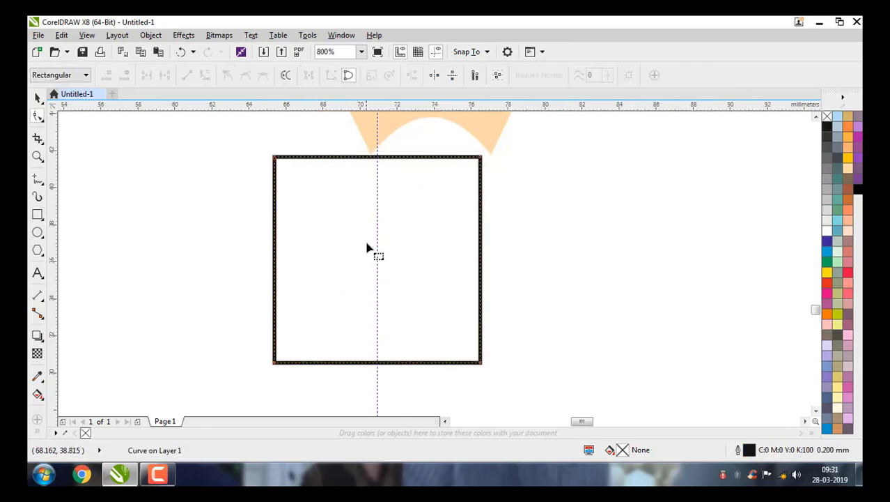
click(377, 362)
key(plus)
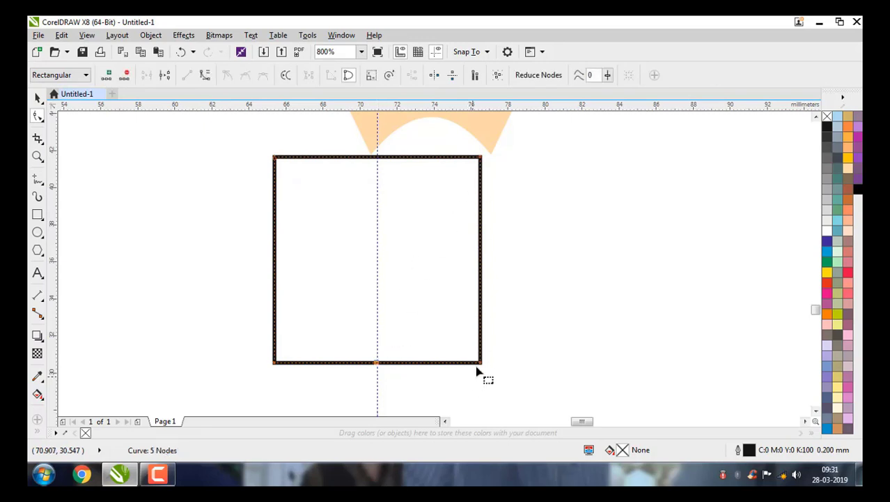
double_click(480, 362)
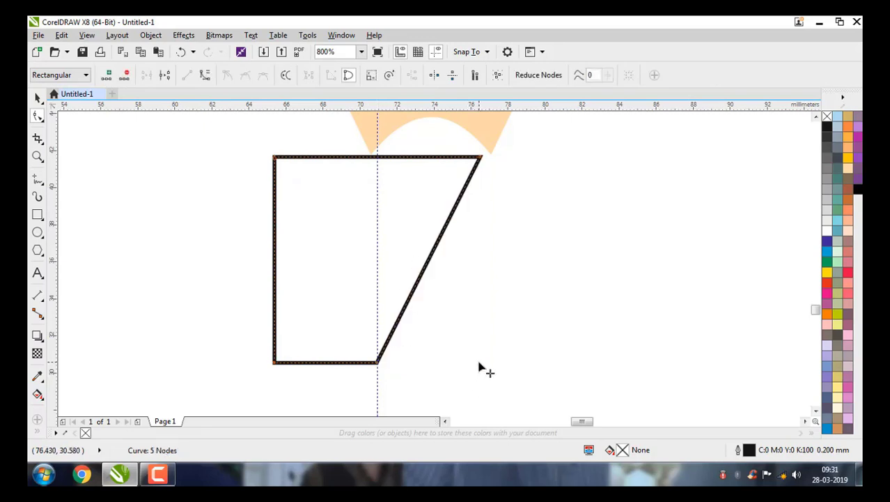
double_click(275, 363)
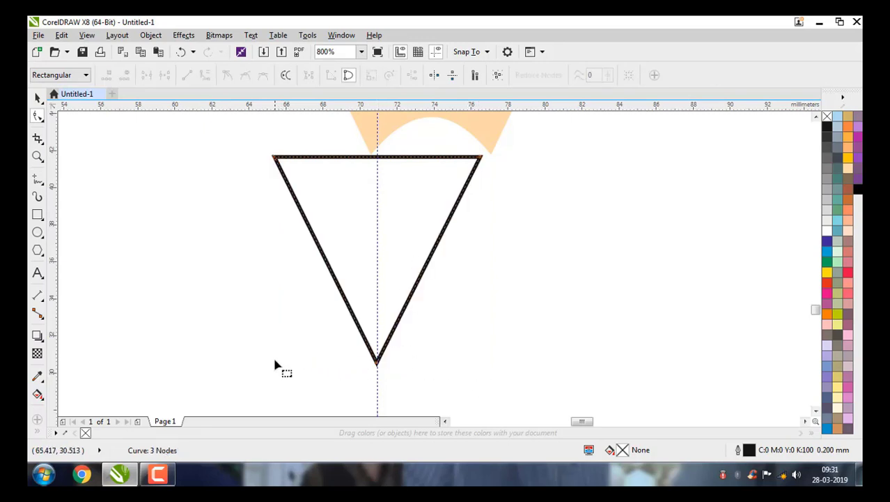
Step: Move the triangle up so it is centered over the tapered shape's lower arch, and narrow it symmetrically to about 8.1 mm wide
click(37, 98)
drag(380, 265, 431, 215)
key(shift+Down)
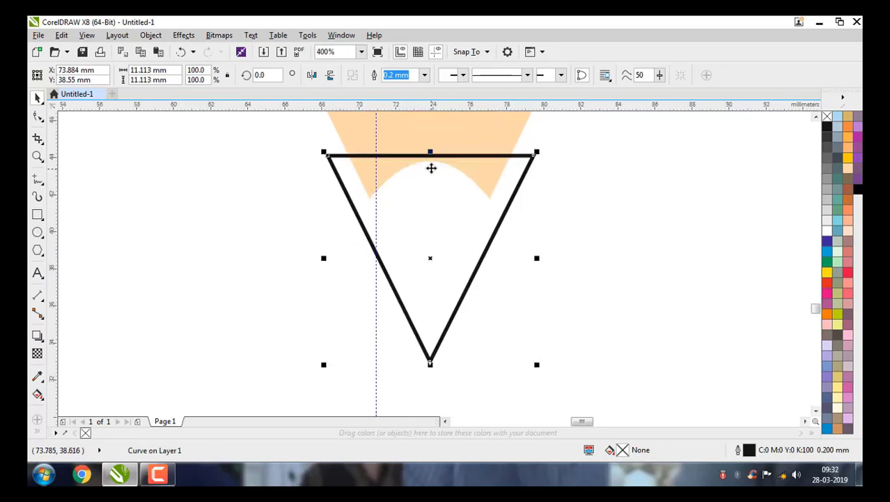
drag(536, 258, 513, 256)
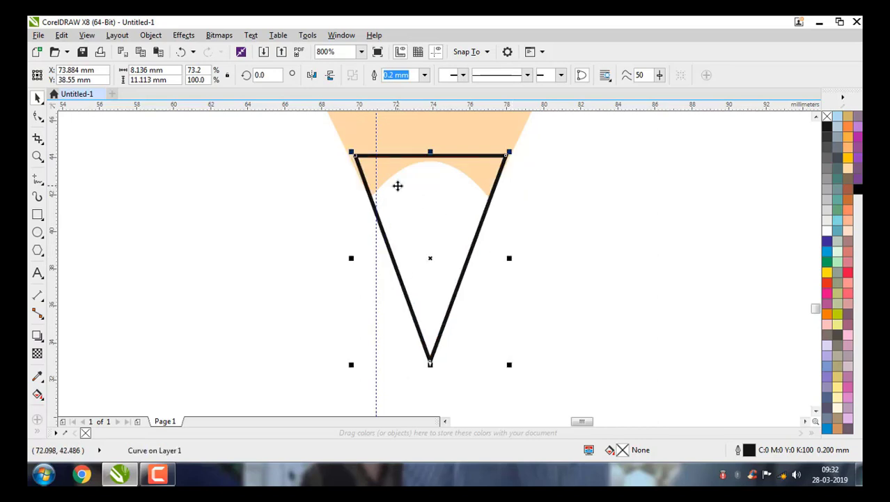
Step: Send the triangle behind the tapered shape and fill it with black
key(ctrl+Page_Down)
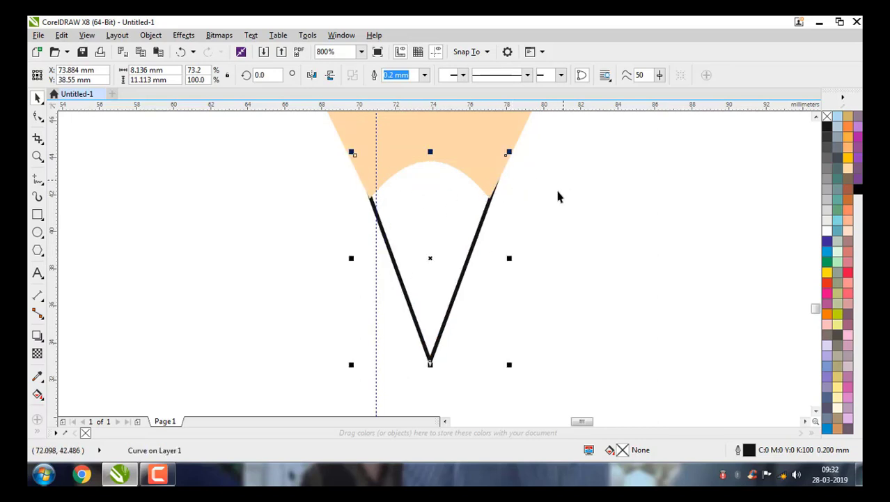
click(858, 190)
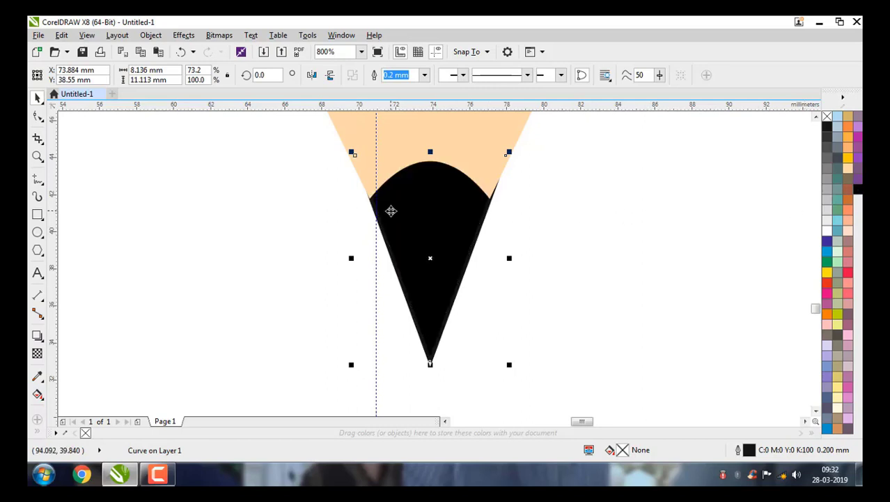
Step: Delete the remaining vertical guideline beside the pencil tip
click(375, 324)
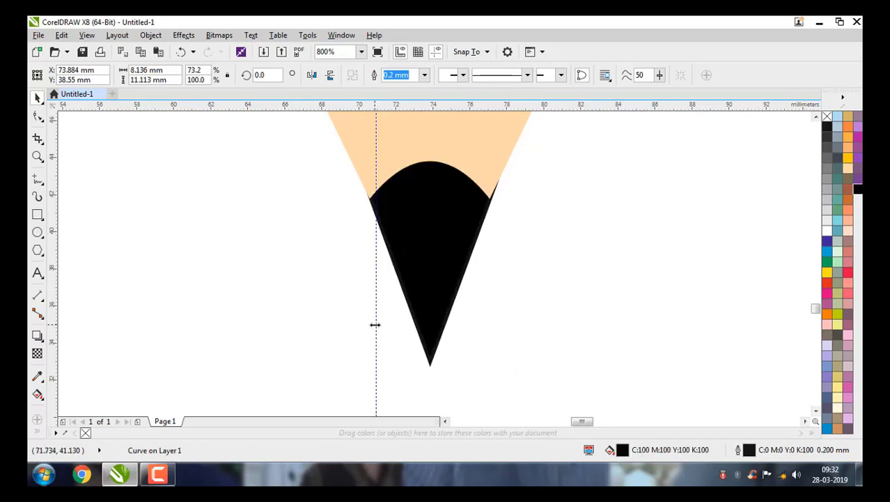
click(391, 307)
scroll(392, 308, down, 5)
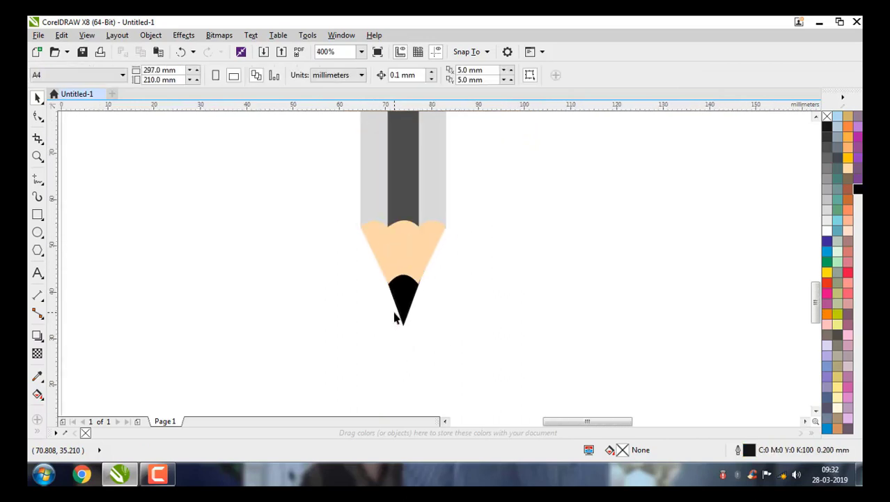
Step: Draw a rectangle about 18.6 mm wide and 9.7 mm high directly on top of the pencil body, spanning its full width
scroll(387, 185, down, 1)
scroll(378, 193, up, 1)
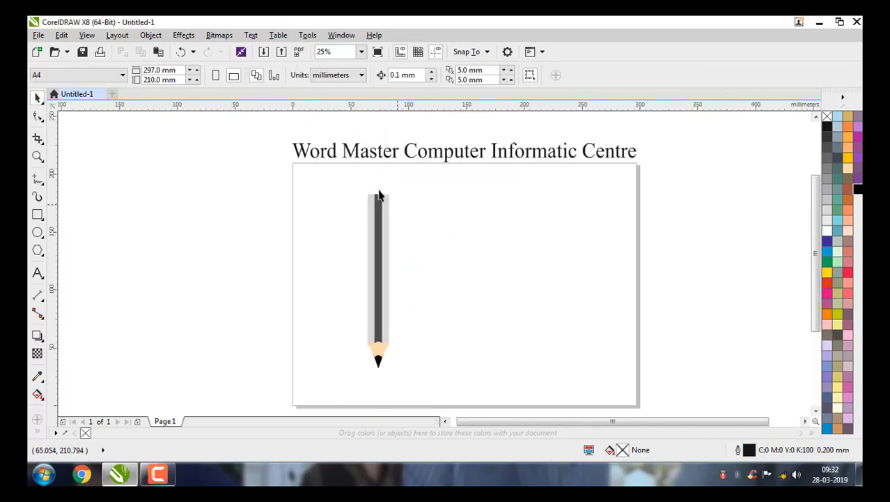
scroll(369, 186, up, 1)
scroll(390, 195, up, 2)
scroll(410, 191, down, 2)
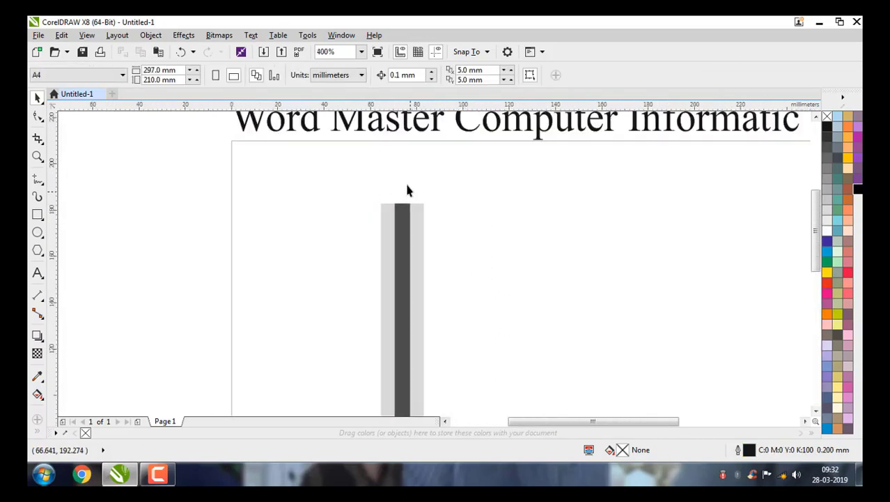
scroll(400, 141, up, 2)
click(38, 215)
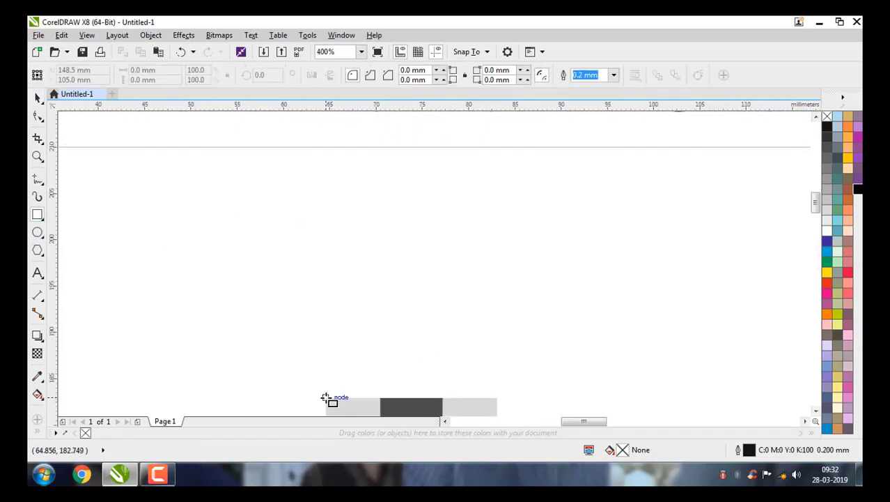
mouse_move(326, 396)
mouse_down()
mouse_move(352, 377)
mouse_move(497, 343)
mouse_move(499, 306)
mouse_up()
click(38, 97)
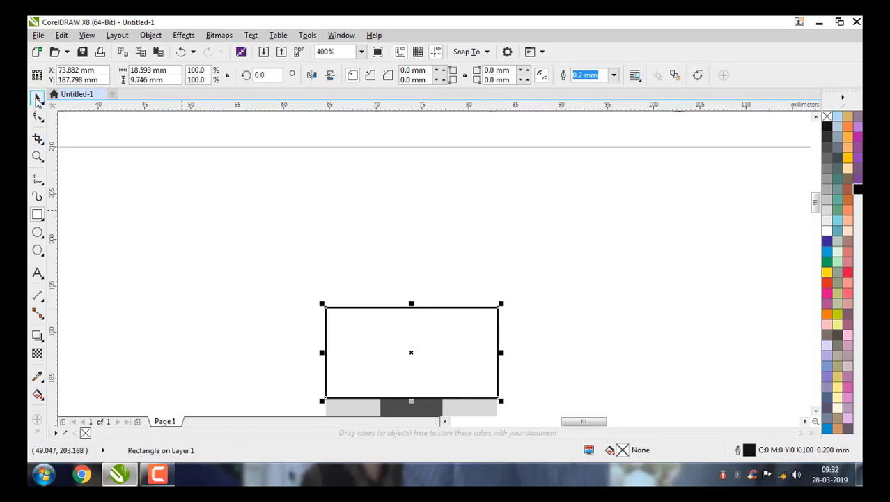
scroll(385, 190, down, 1)
scroll(398, 257, up, 1)
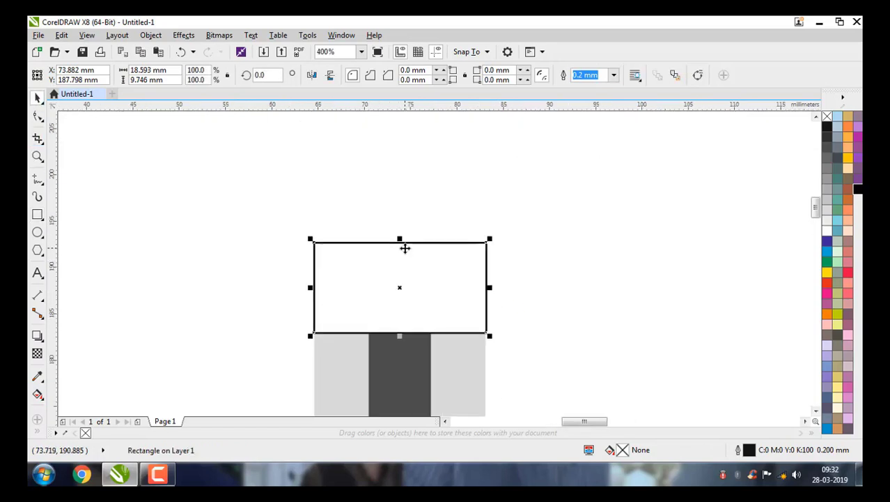
scroll(398, 244, up, 1)
scroll(402, 296, down, 3)
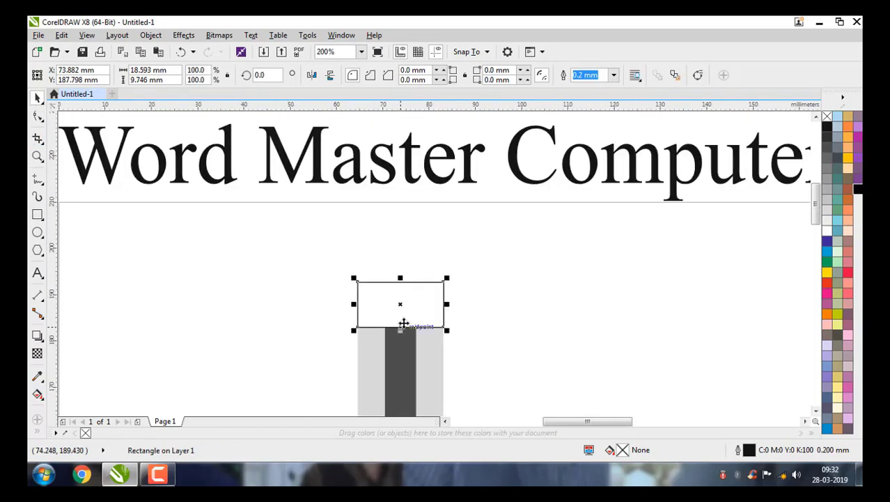
scroll(390, 253, up, 2)
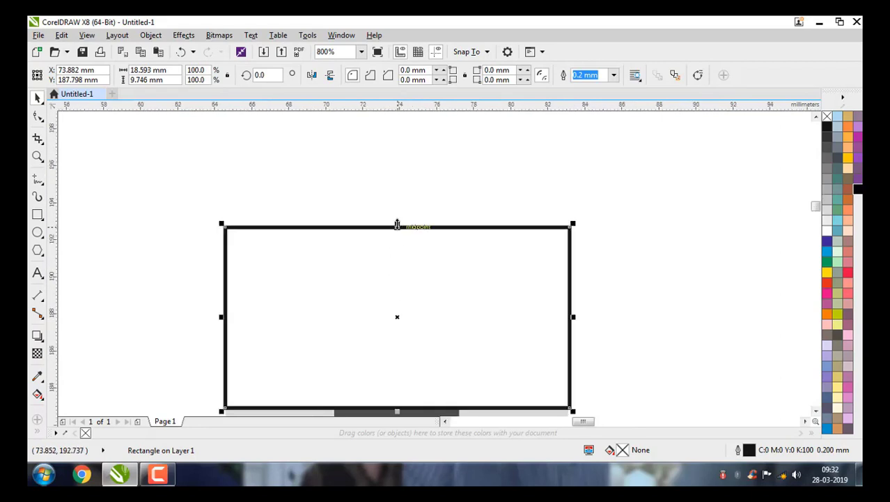
Step: Create a copy of the end rectangle shortened to about 2.9 mm high, as a full-width strip along its lower edge
drag(397, 224, 410, 350)
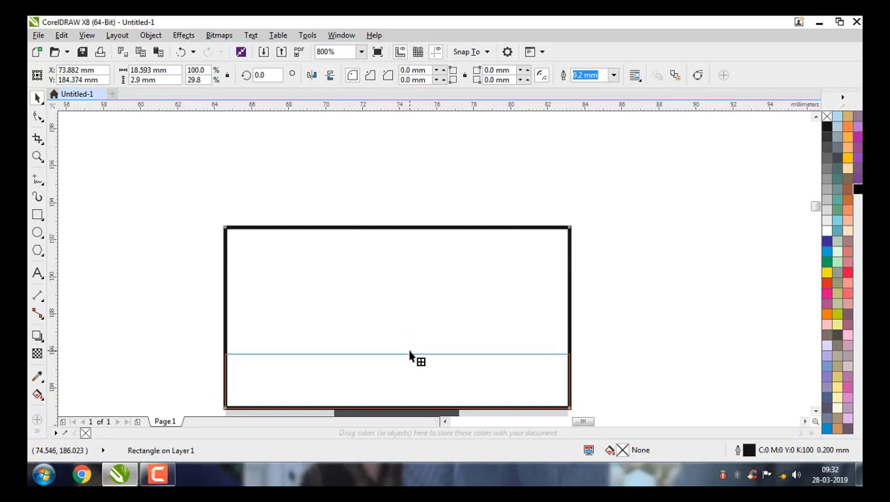
click(621, 311)
scroll(413, 316, down, 1)
scroll(413, 315, down, 1)
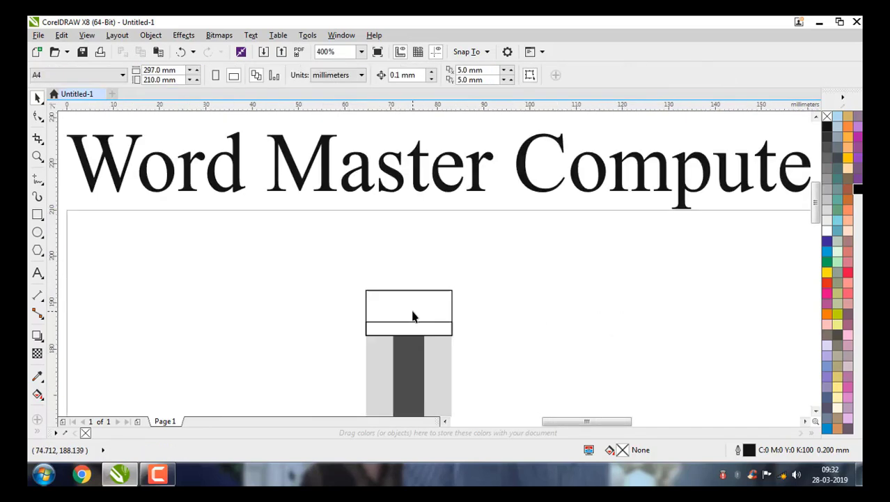
scroll(411, 336, up, 2)
Step: Give the thin strip a black-to-white linear fountain fill and add another black node near the middle of the gradient
click(411, 336)
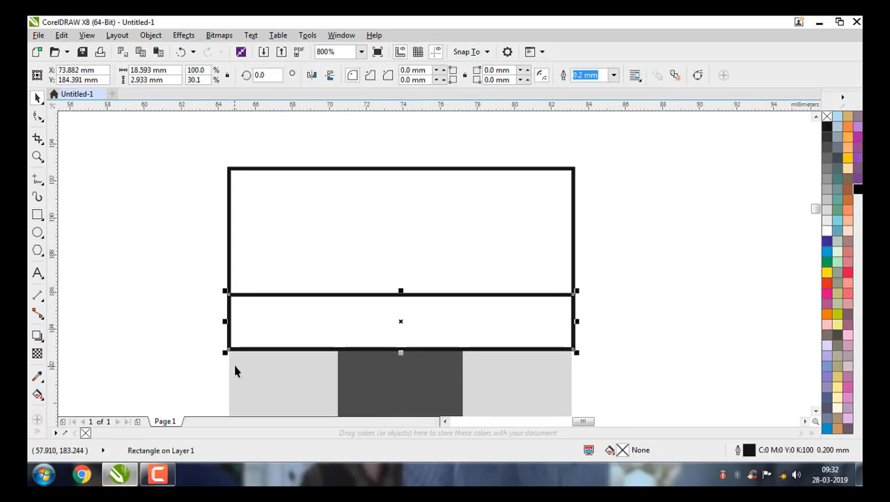
click(291, 322)
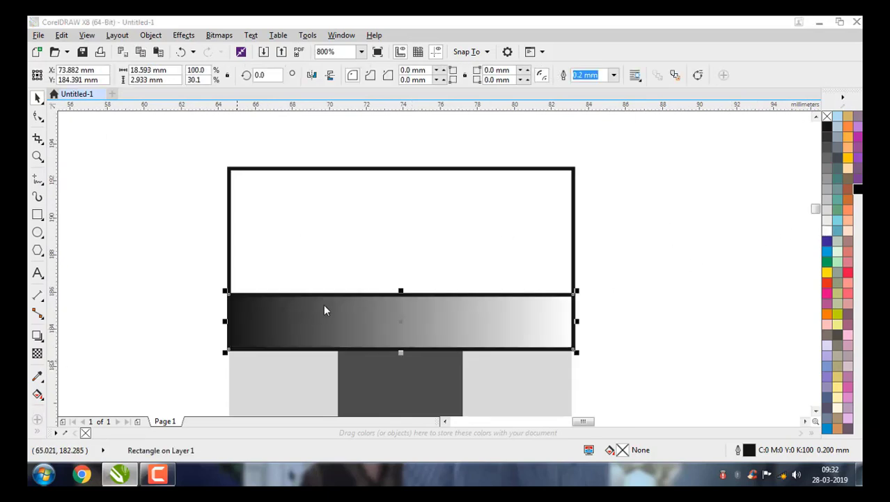
key(F11)
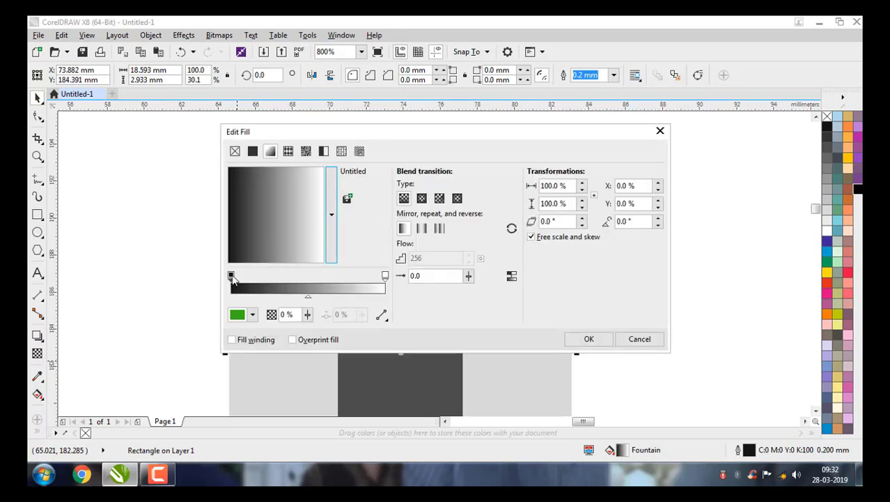
click(231, 276)
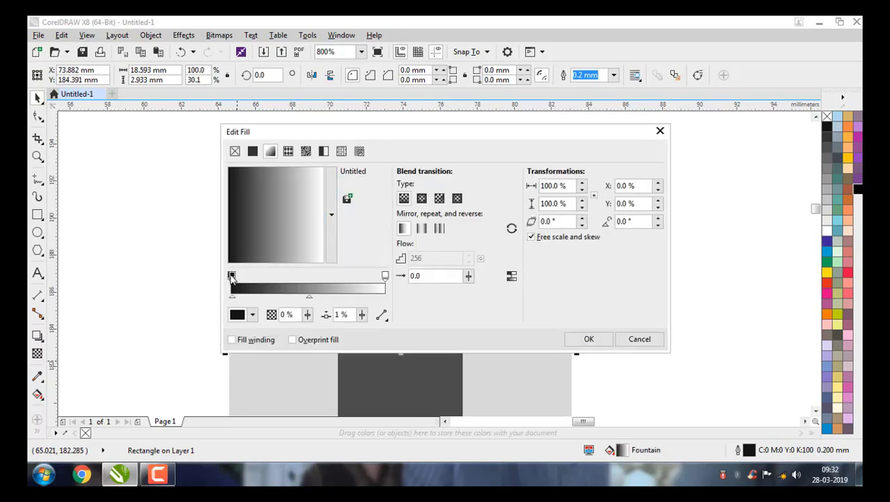
double_click(330, 275)
drag(330, 276, 301, 277)
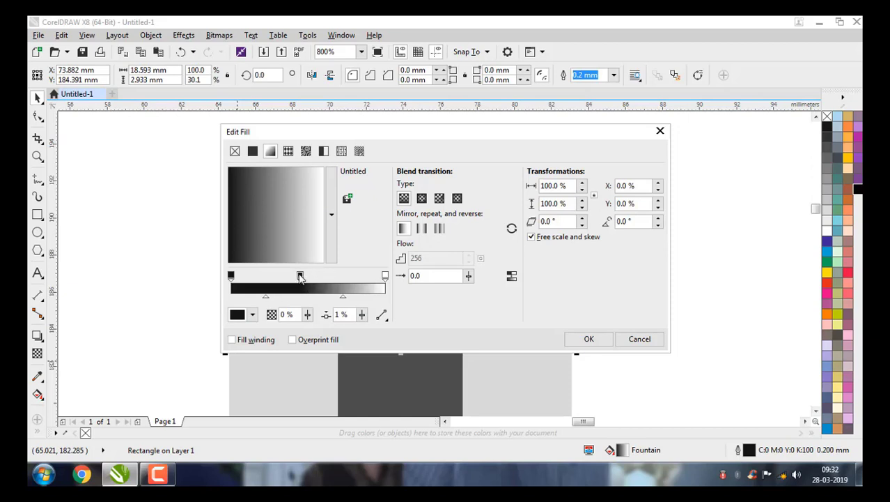
Step: Change the start node of the strip's gradient to white
click(231, 276)
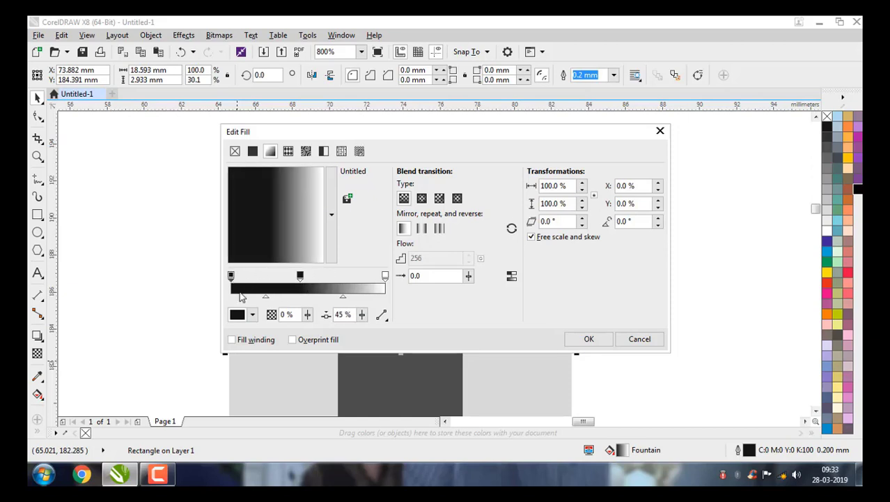
click(253, 315)
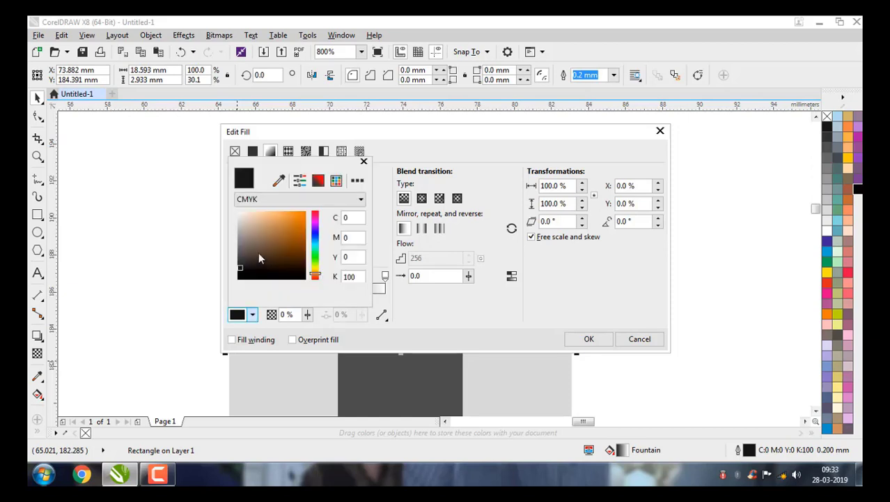
click(239, 212)
click(362, 162)
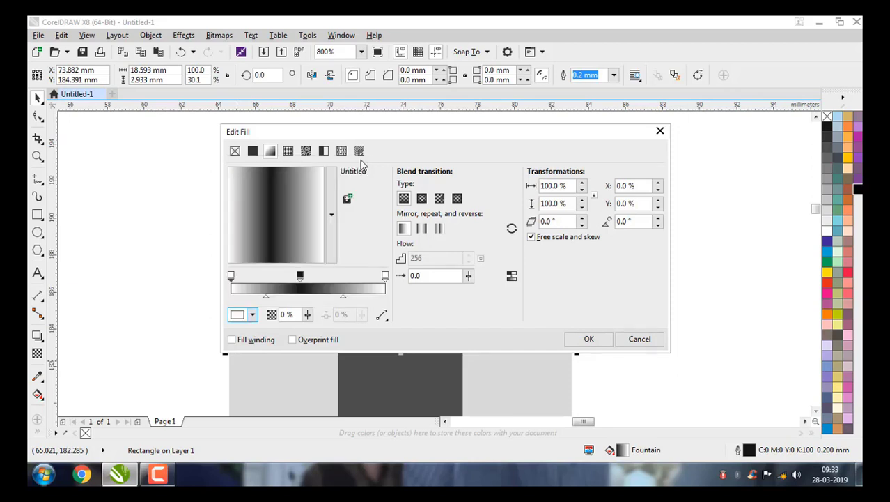
Step: Set the black middle node's position to 50 % and apply the fountain fill to the strip
click(302, 276)
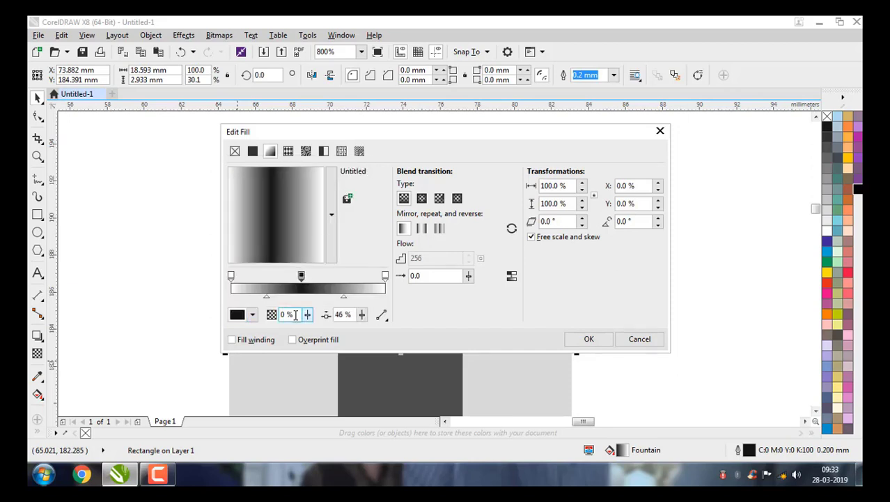
drag(353, 314, 313, 314)
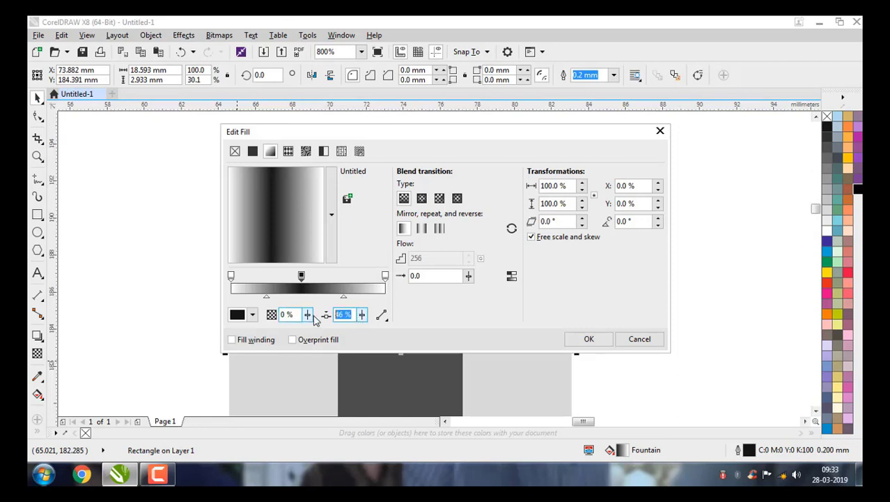
text(50)
click(588, 339)
click(622, 287)
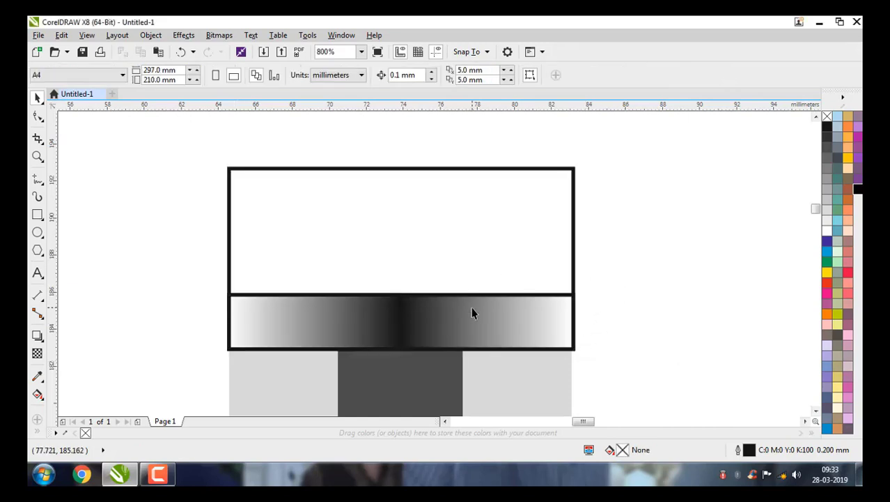
Step: Edit the strip's fountain fill again, adding a white node beside the end node and another at 13 % near the start
click(472, 313)
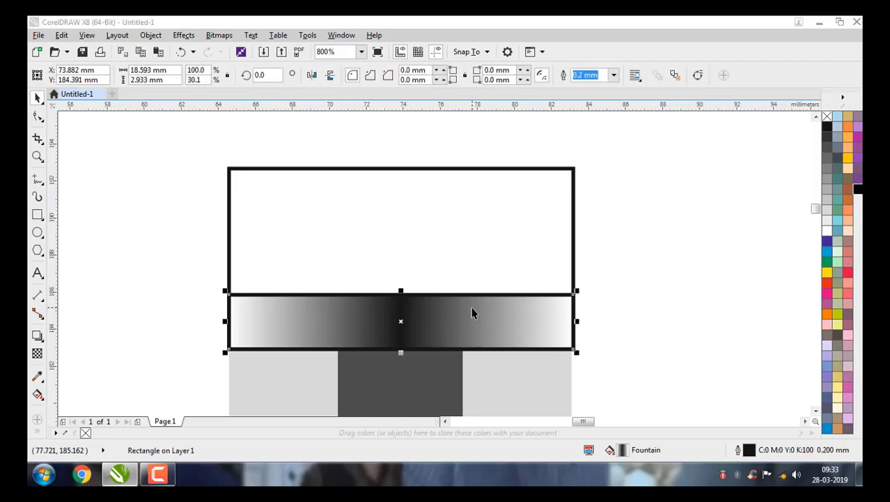
key(F11)
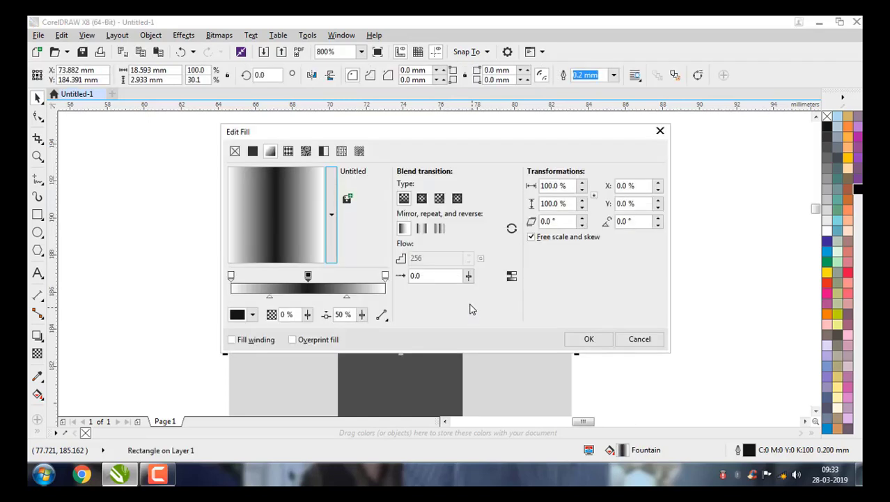
click(385, 276)
click(384, 277)
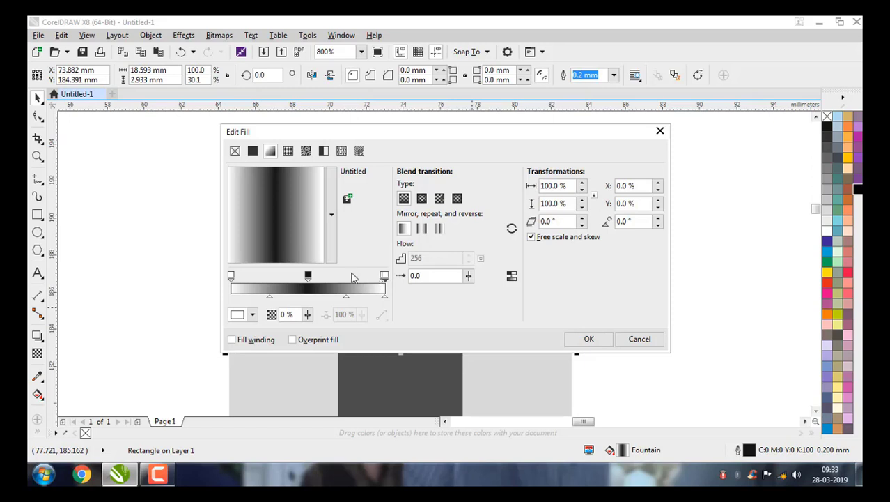
click(232, 275)
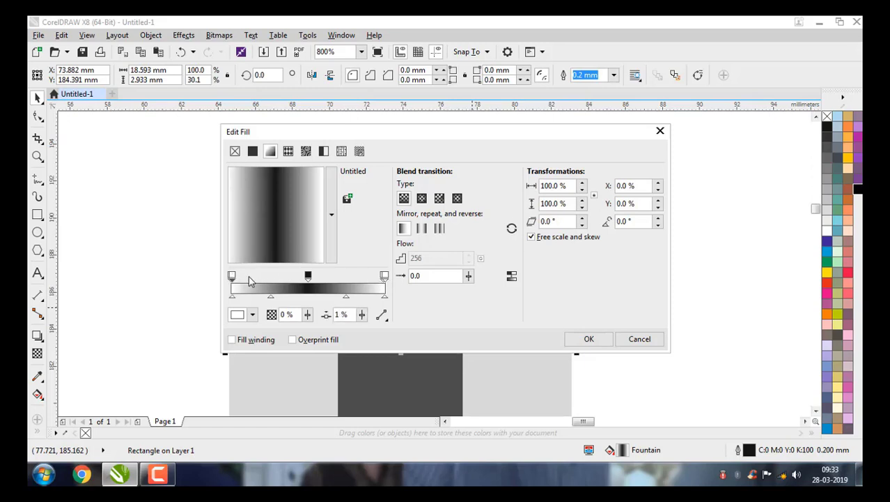
double_click(250, 281)
drag(250, 278, 259, 279)
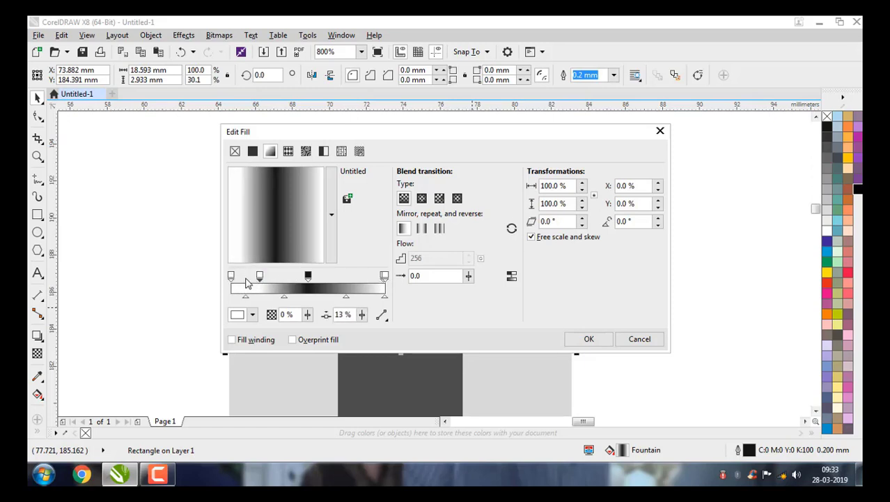
Step: Set the gradient's start node to black with C 95, M 95, Y 45, K 95
click(231, 276)
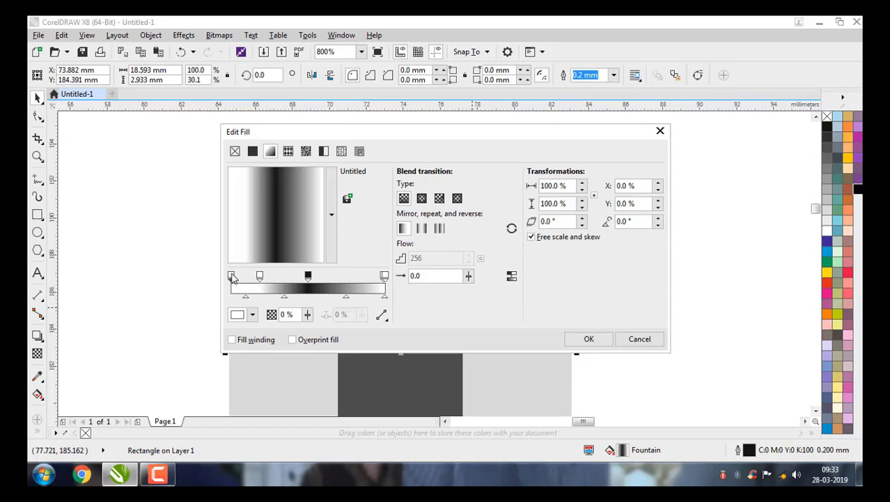
click(254, 314)
drag(251, 270, 235, 289)
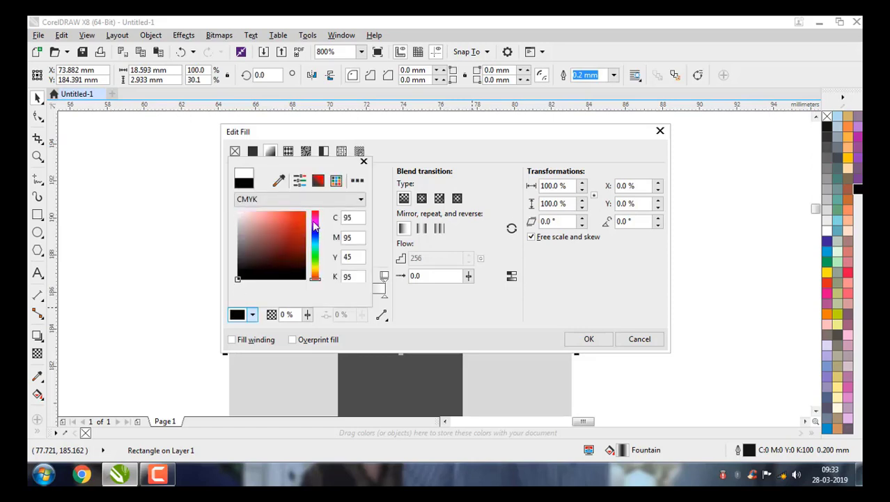
click(364, 162)
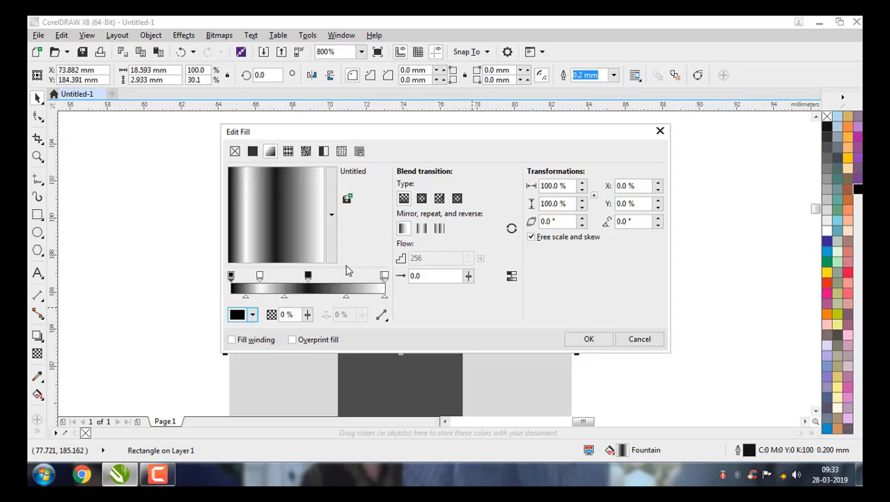
Step: Move the extra white node beside the gradient's end node inward to 79 %
click(384, 276)
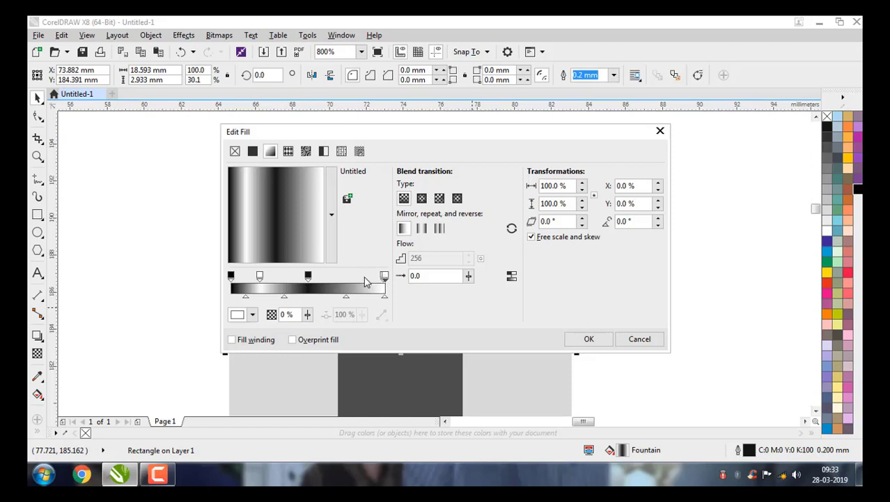
double_click(383, 278)
drag(383, 278, 353, 277)
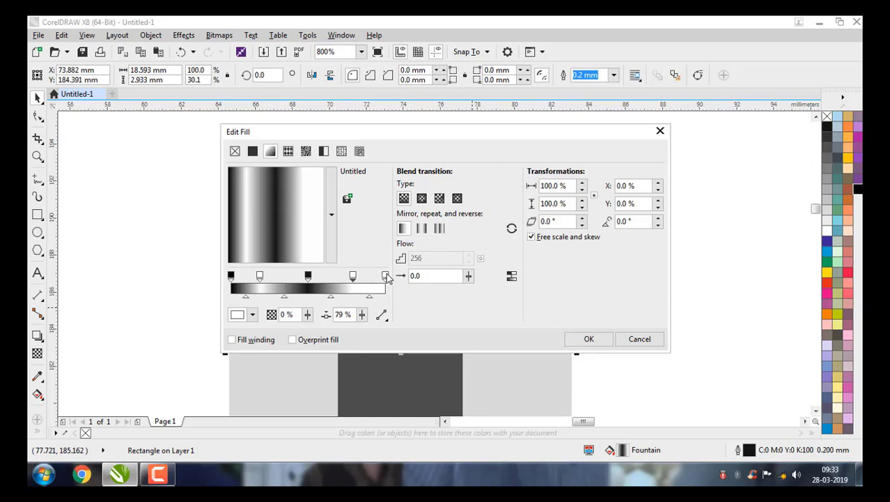
Step: Set the gradient's end node to black with C 95, M 95, Y 45, K 95, apply the fill and remove the strip's outline
click(383, 277)
click(252, 314)
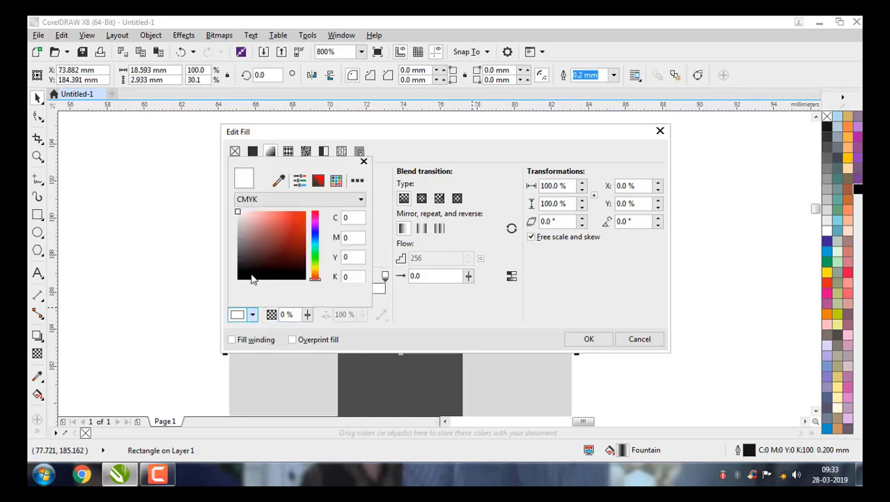
drag(245, 273, 225, 288)
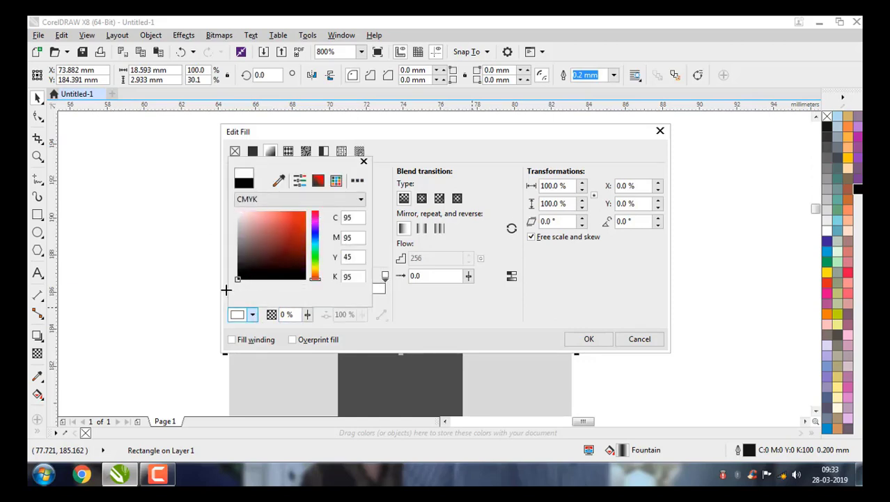
click(363, 162)
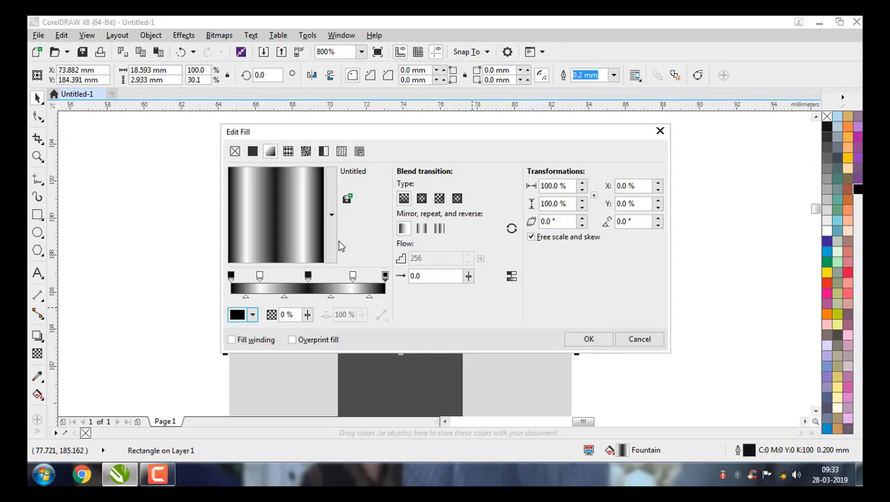
click(589, 340)
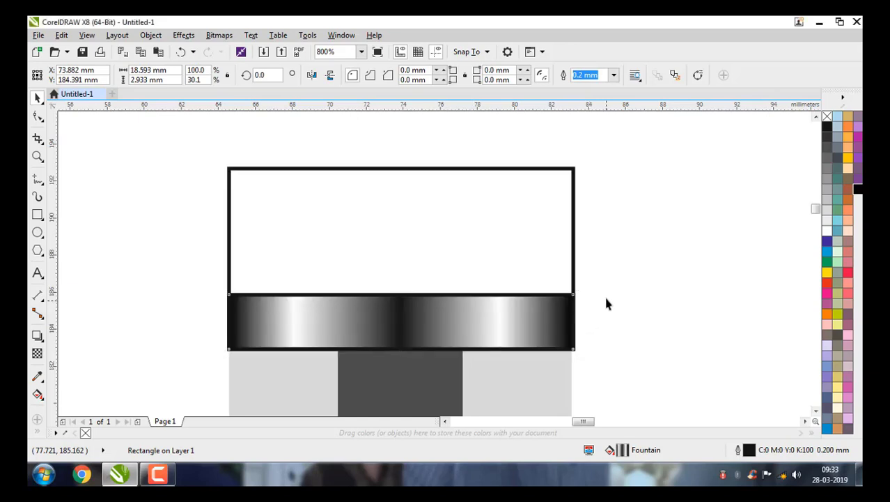
right_click(827, 117)
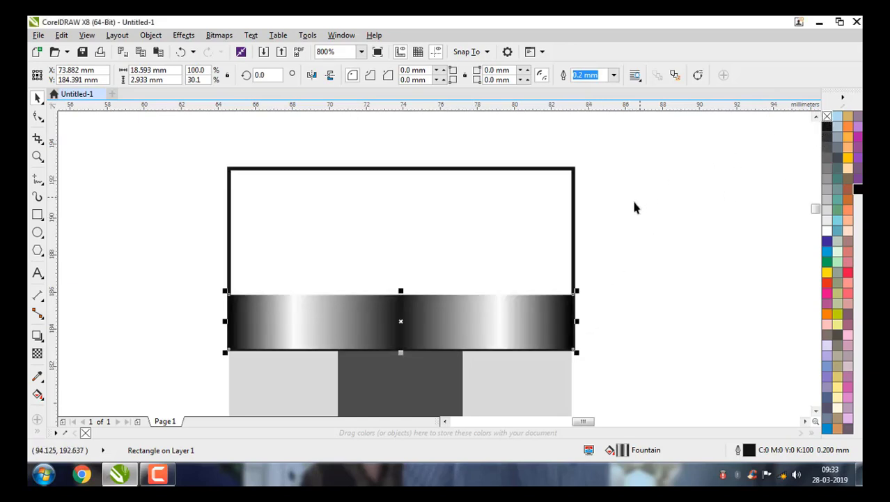
Step: Fill the large end rectangle behind the strip with 30 % black and remove its outline
click(513, 209)
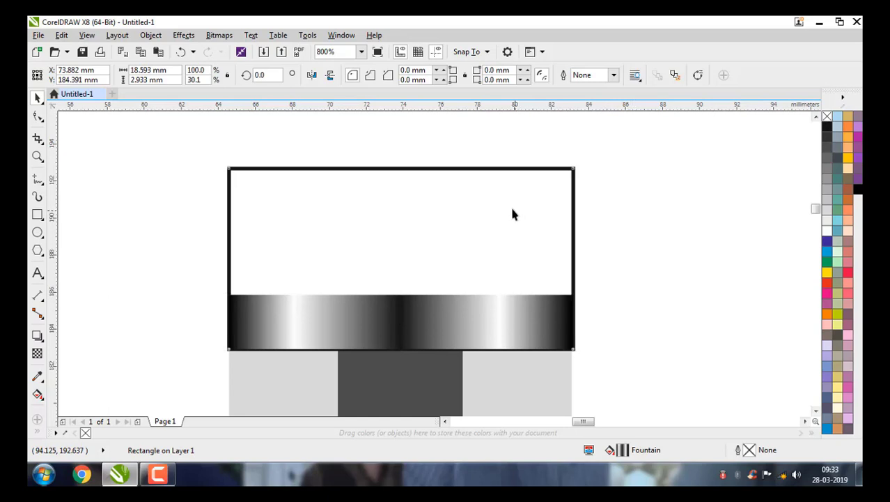
click(828, 200)
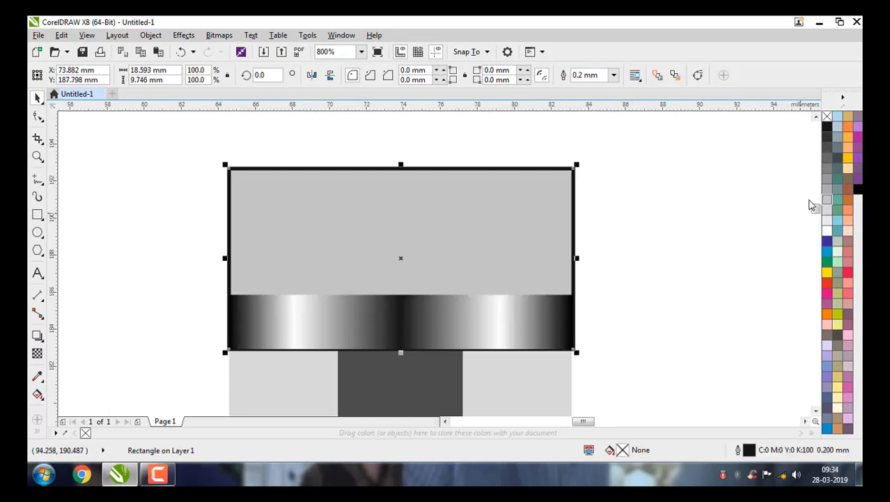
key(Escape)
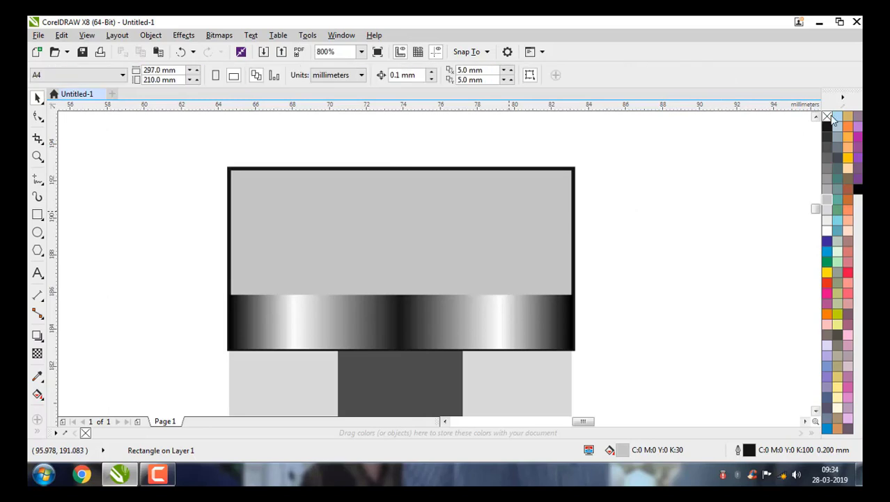
click(573, 194)
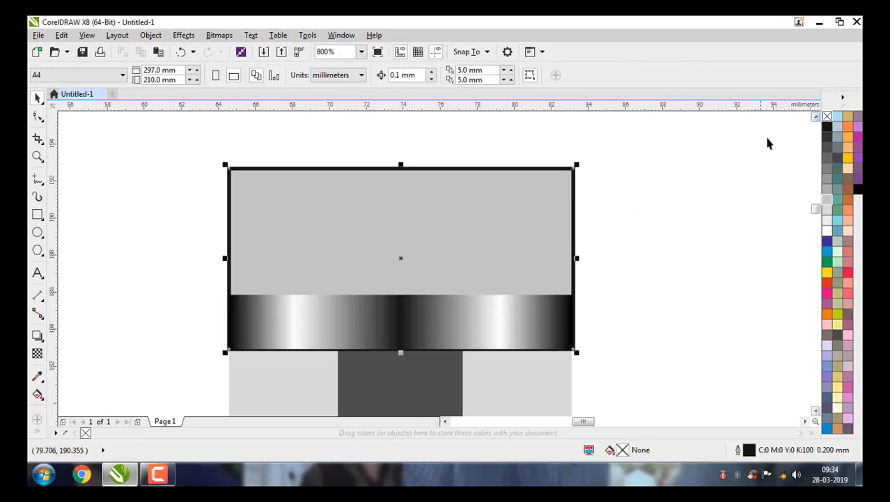
right_click(826, 119)
key(Escape)
Step: Fill the large end rectangle above the metallic strip with tan, C 0, M 40, Y 60, K 20
scroll(451, 230, down, 2)
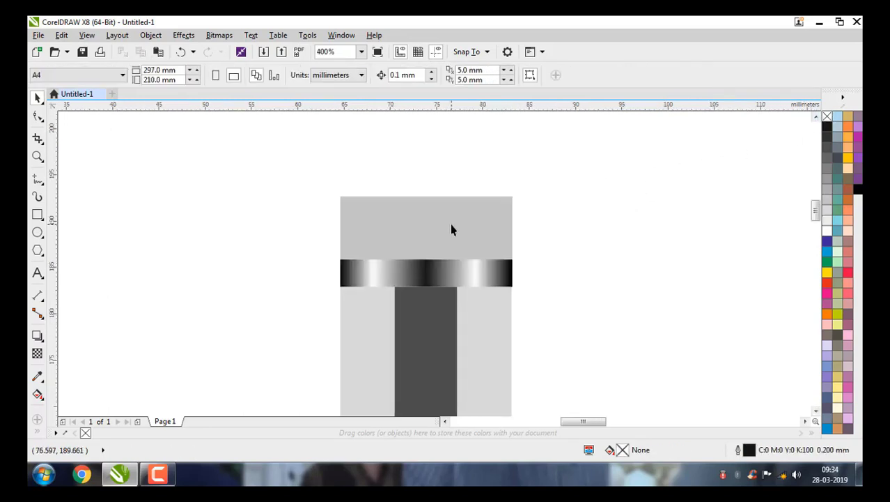
scroll(452, 230, down, 2)
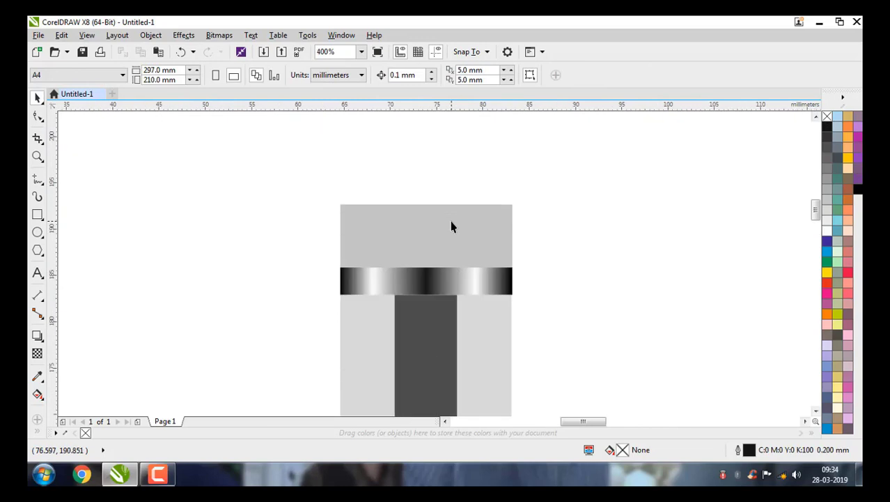
scroll(451, 227, up, 1)
click(451, 232)
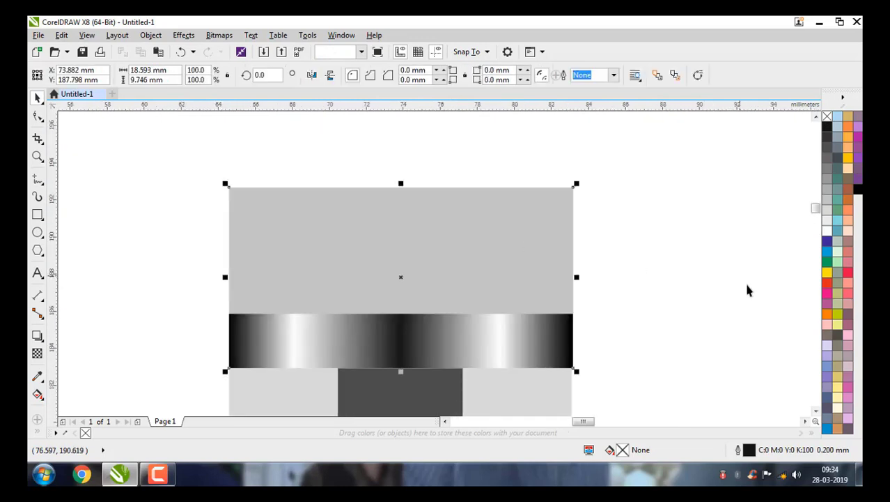
click(827, 416)
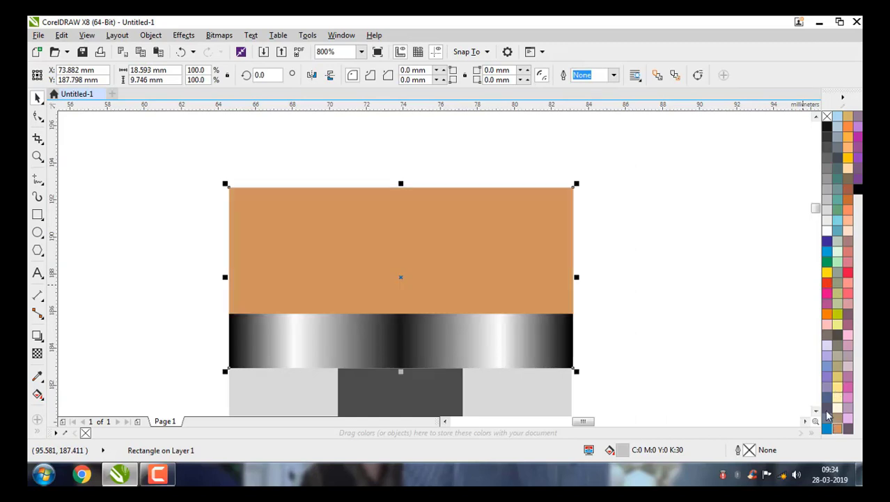
click(727, 335)
scroll(486, 275, down, 5)
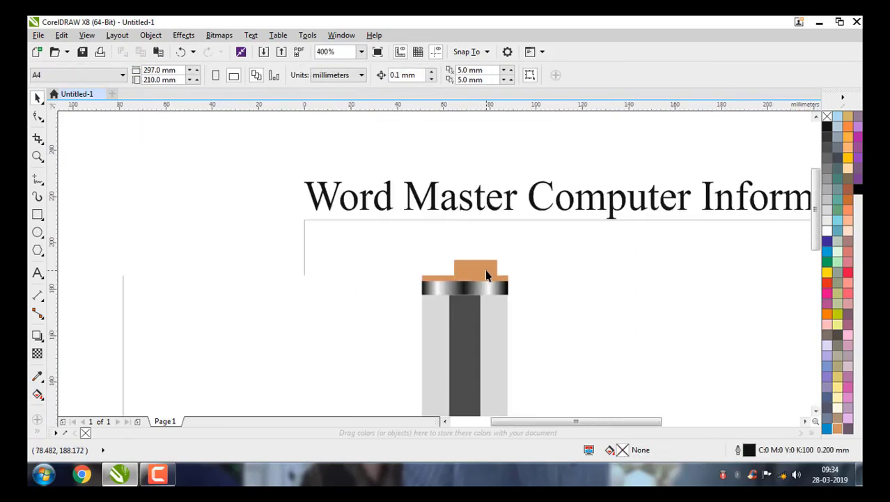
scroll(486, 307, up, 2)
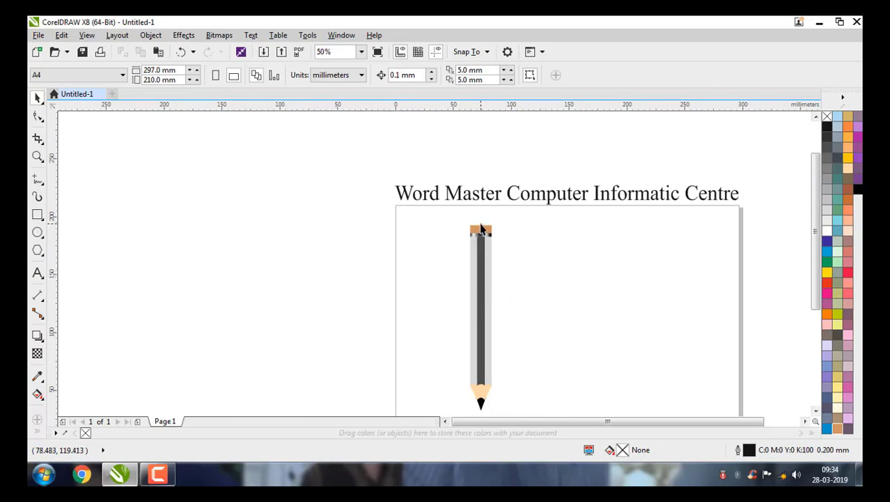
Step: Stretch the tan end rectangle upward to a height of about 13.35 mm
mouse_move(429, 193)
mouse_down()
mouse_move(533, 412)
mouse_move(528, 365)
mouse_move(401, 310)
mouse_move(411, 236)
mouse_up()
scroll(473, 154, up, 3)
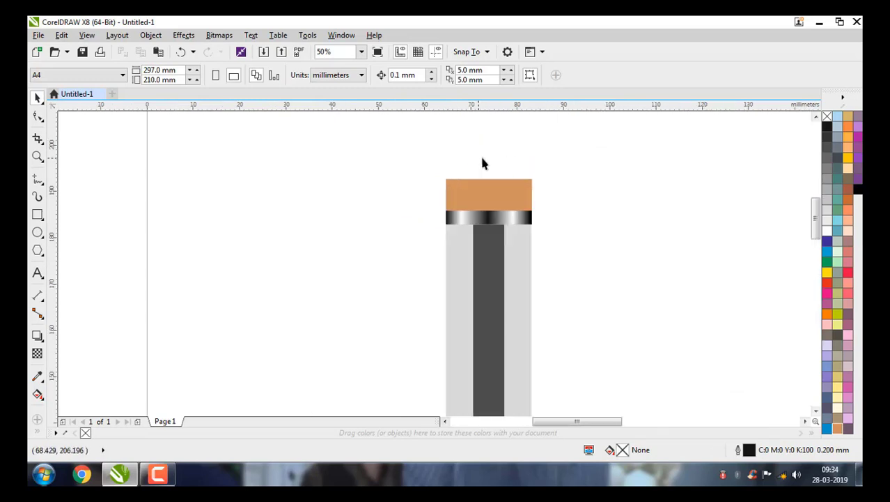
scroll(484, 154, up, 1)
click(496, 204)
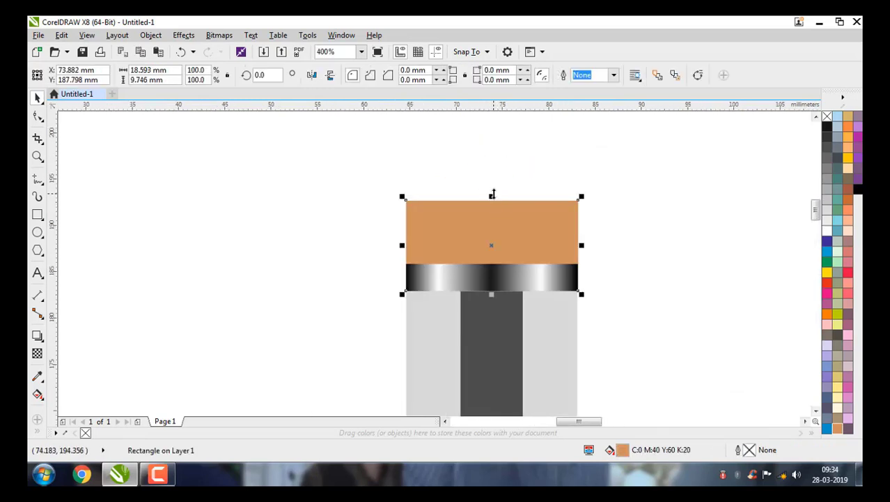
drag(492, 174, 493, 155)
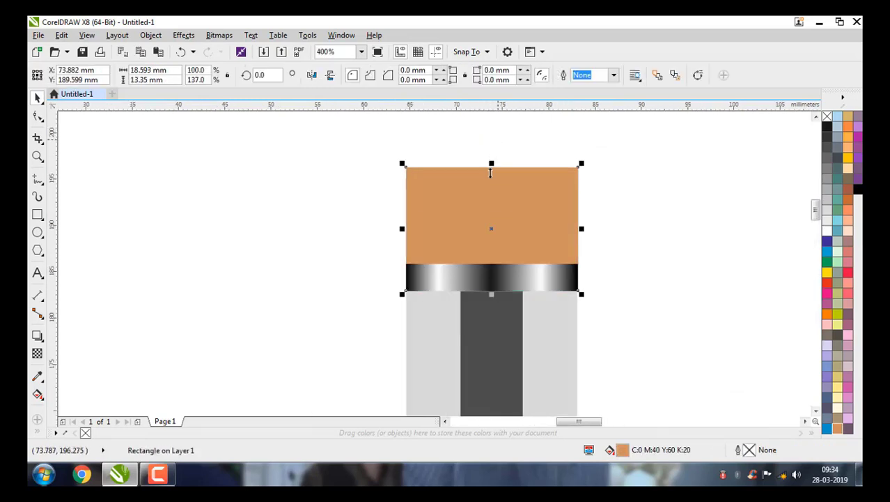
Step: Round the tan end piece's upper corners with the Shape tool, the left one to a radius of about 4.4 mm and the right similarly
click(38, 116)
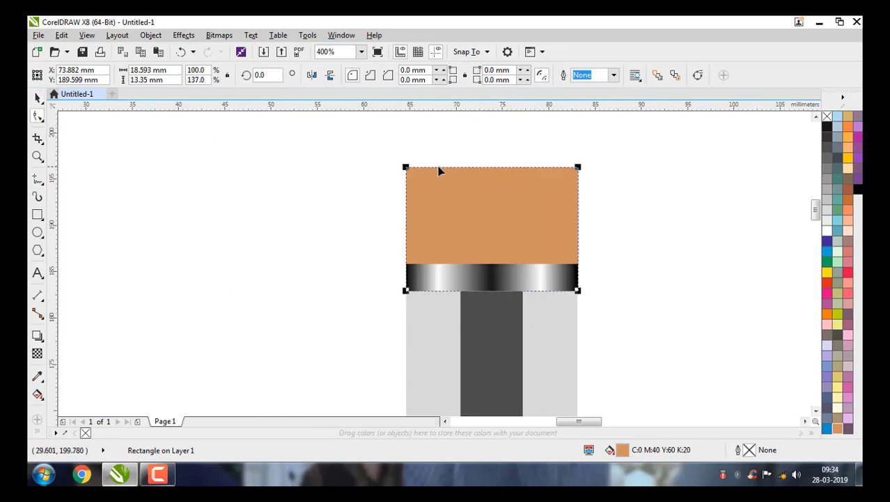
scroll(437, 169, up, 1)
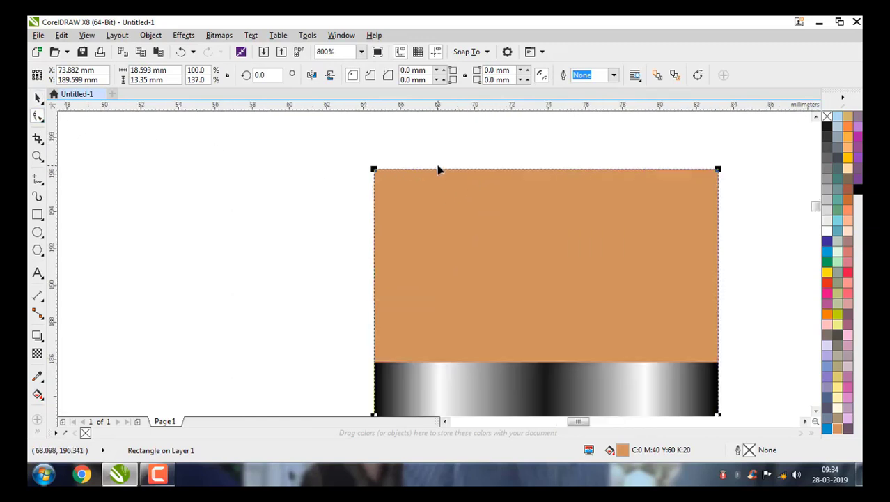
click(375, 170)
drag(427, 182, 455, 183)
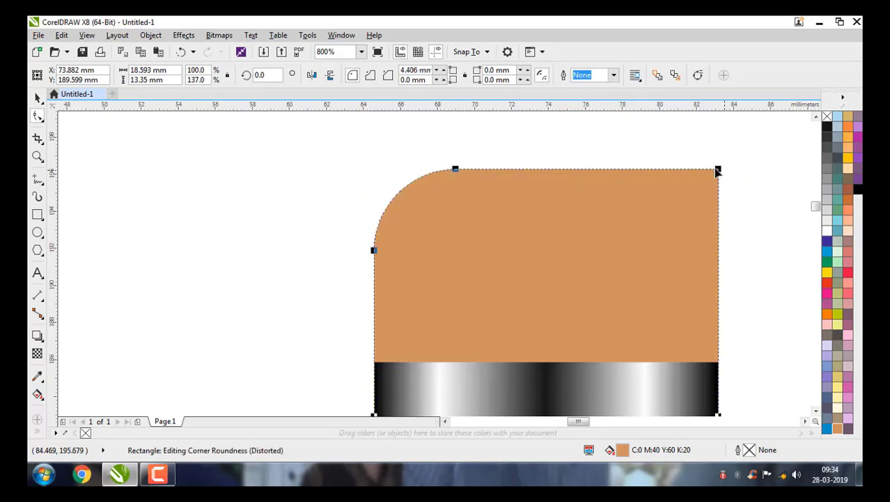
drag(719, 172, 629, 181)
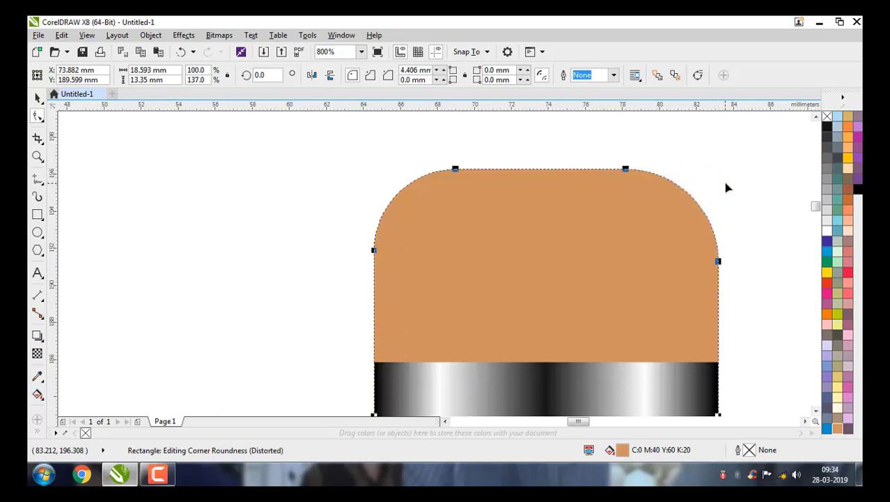
click(38, 100)
click(254, 211)
scroll(430, 215, down, 5)
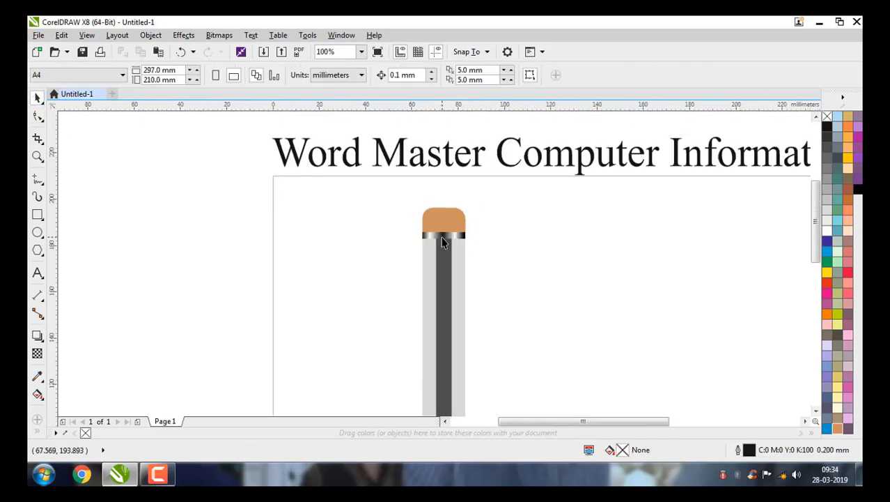
scroll(442, 241, down, 1)
scroll(413, 221, down, 1)
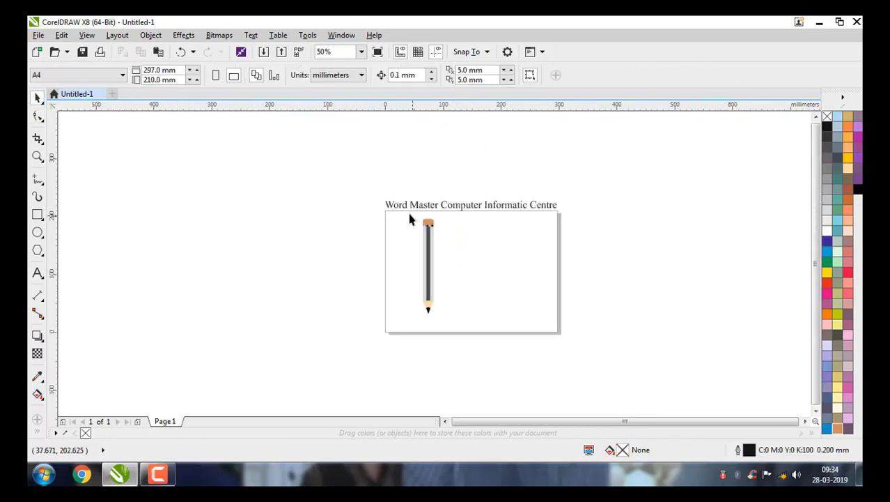
Step: Center the complete pencil on the page
drag(411, 216, 482, 327)
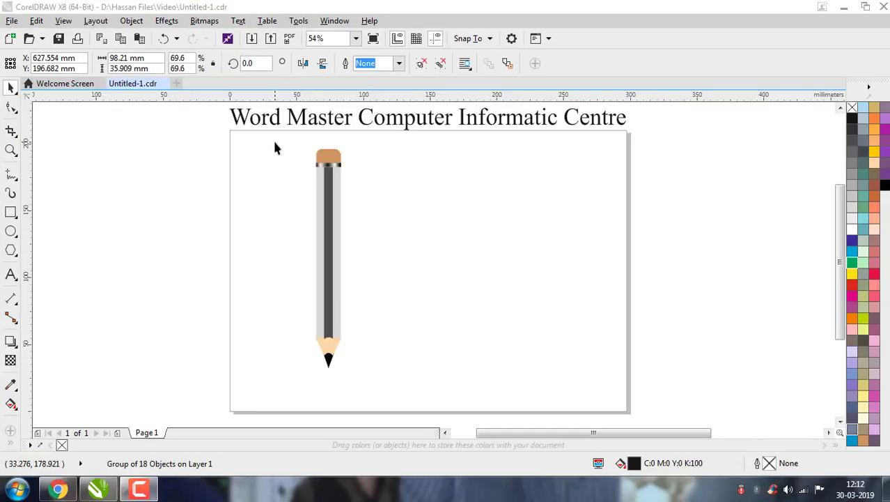
drag(275, 144, 389, 402)
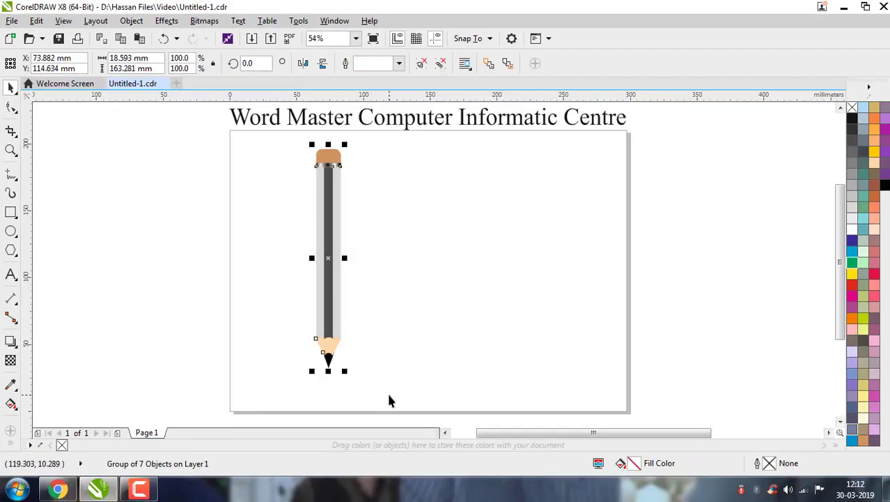
key(p)
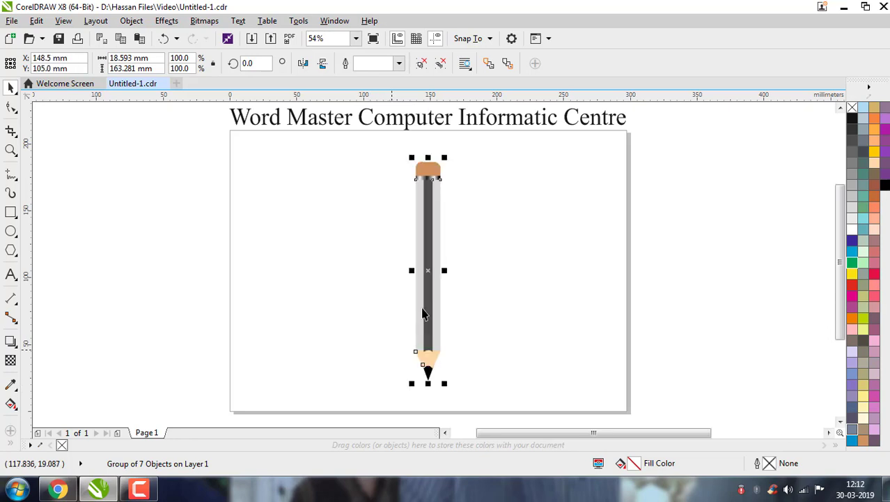
click(79, 233)
Step: Draw a horizontal rectangle about 104.6 × 18.1 mm left of the pencil and convert it to curves
click(10, 212)
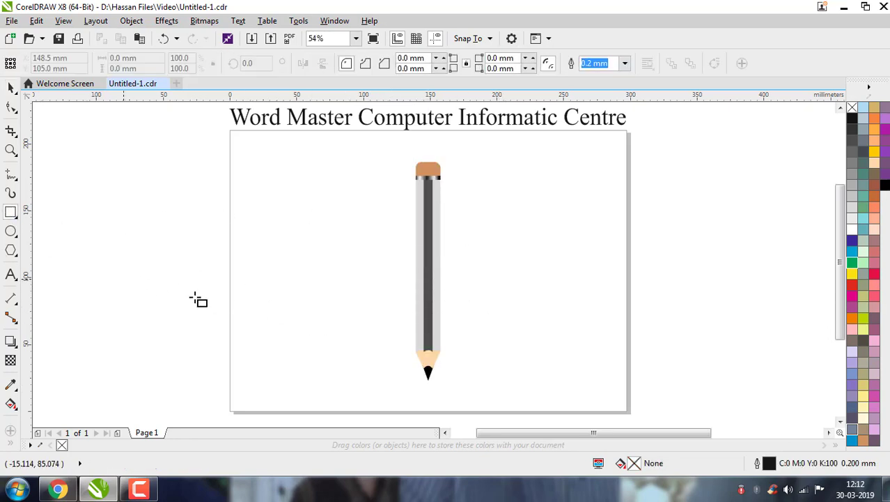
drag(124, 279, 264, 303)
scroll(149, 294, up, 2)
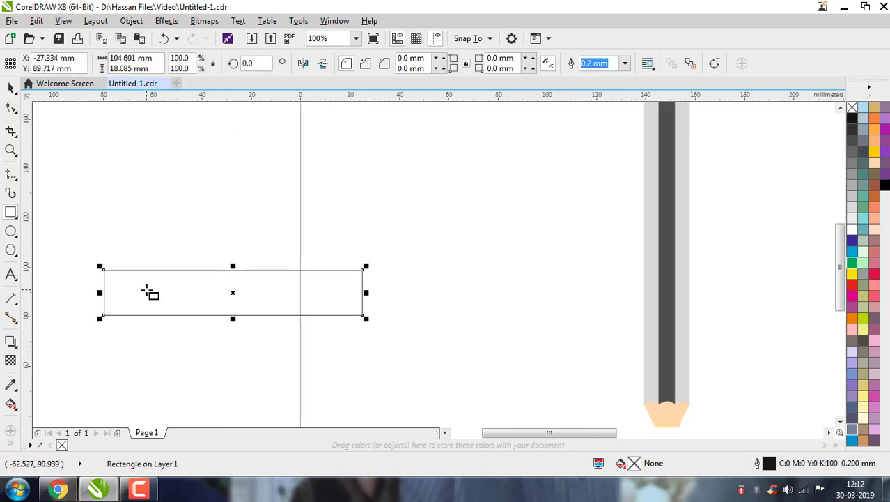
scroll(149, 293, up, 2)
click(11, 88)
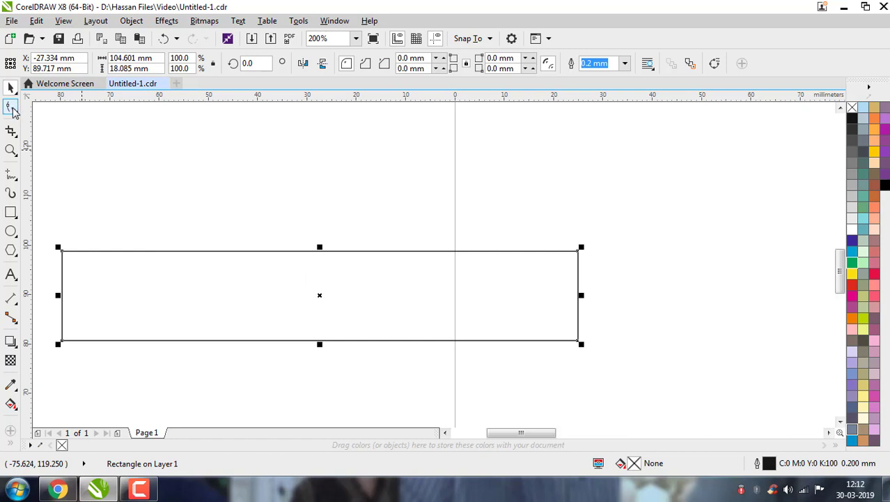
right_click(296, 260)
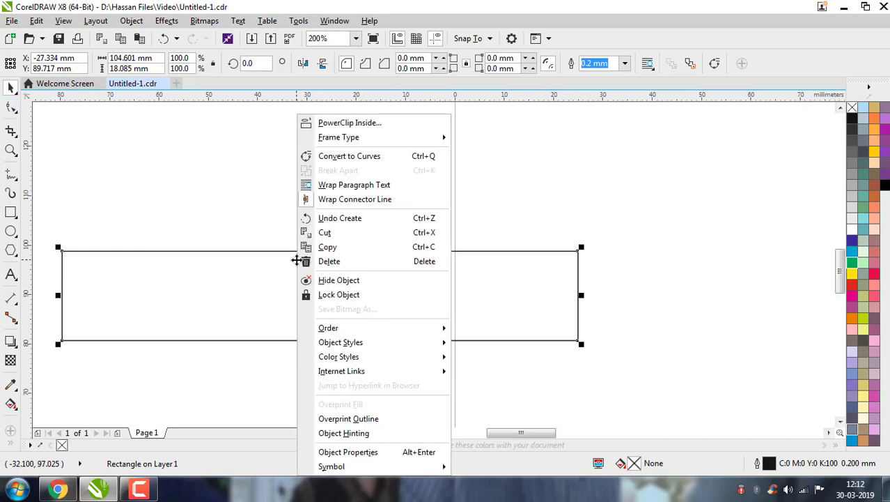
click(370, 156)
Step: Convert the horizontal rectangle's upper edge to a curve and bow its middle upward by about 10 mm
key(F10)
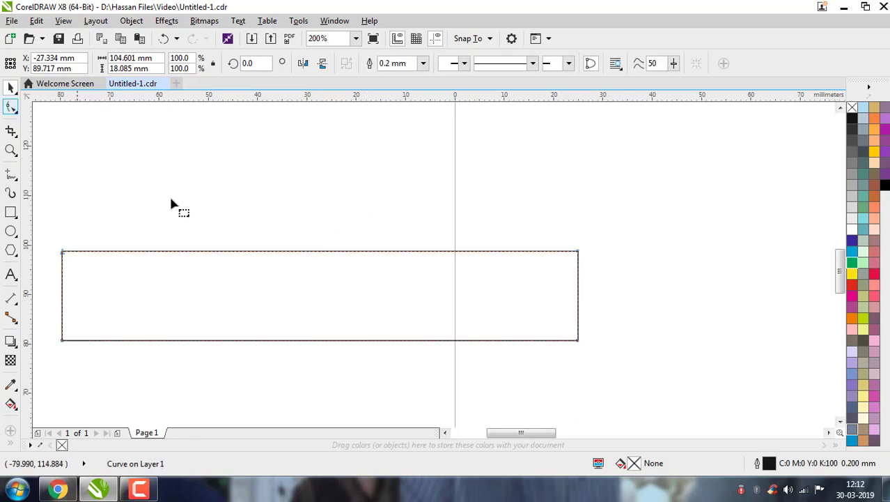
click(327, 252)
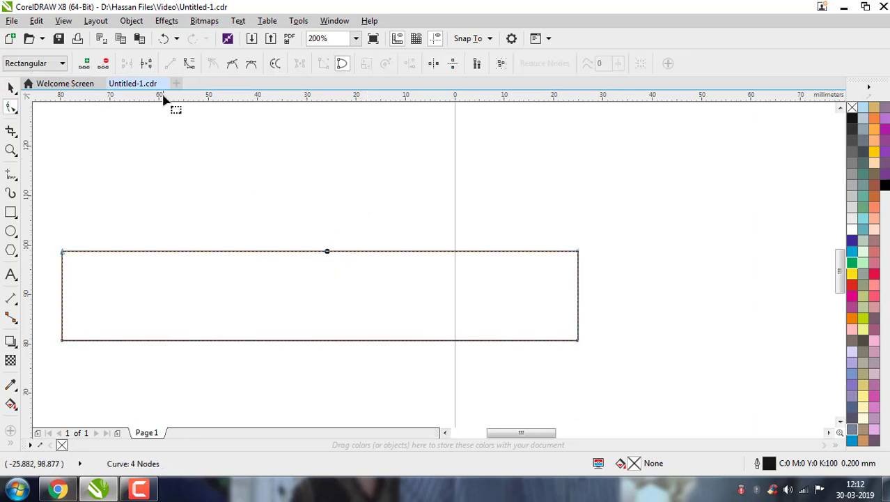
click(188, 64)
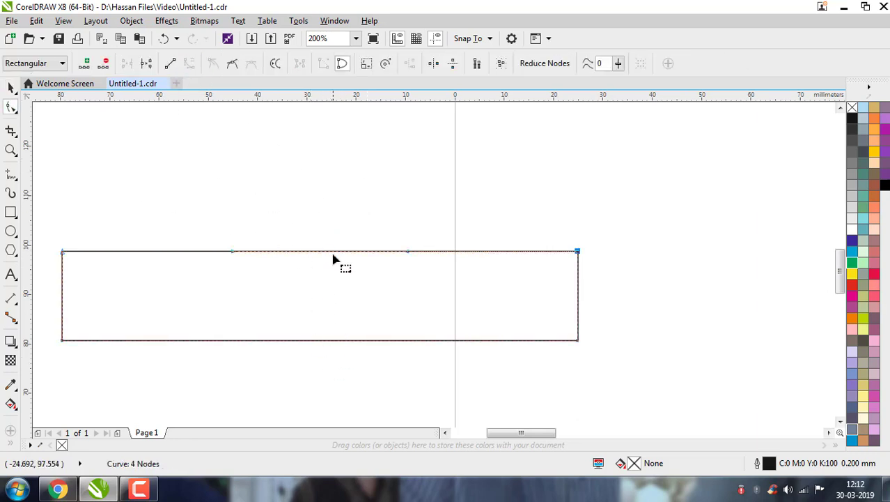
drag(334, 251, 337, 201)
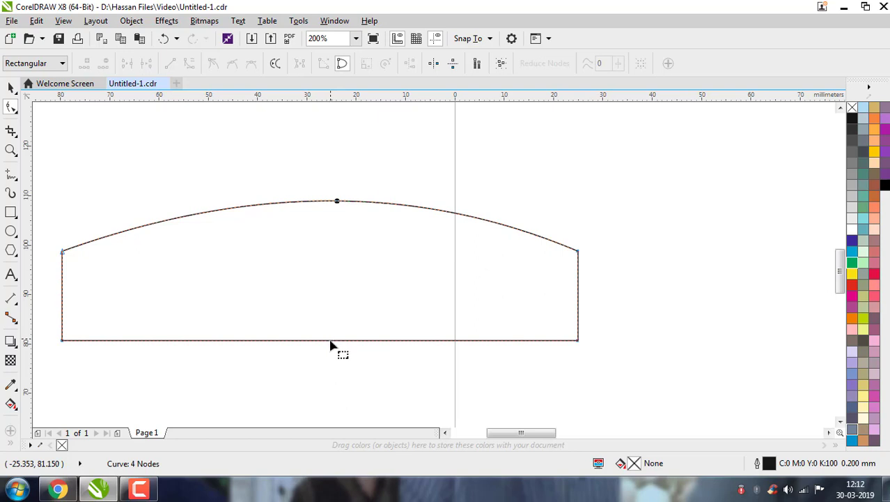
Step: Convert the shape's lower edge to a curve and bow its middle upward by about 8 mm to match the upper arc
click(331, 340)
click(189, 63)
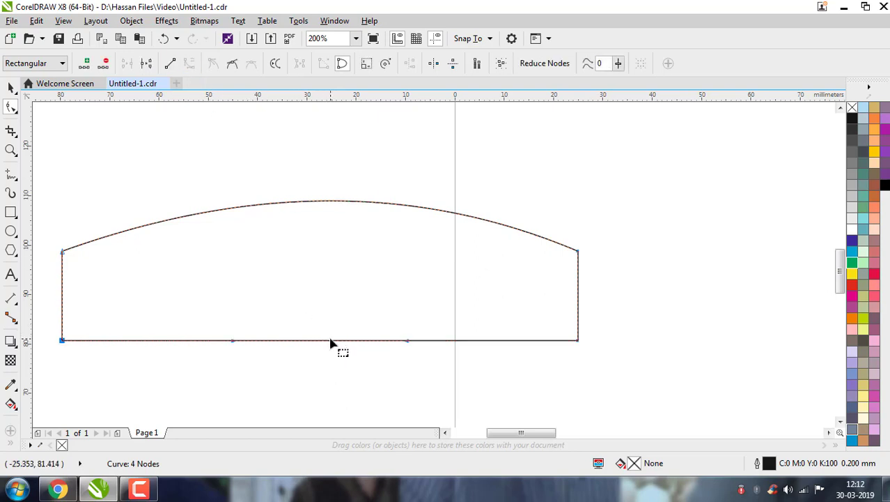
click(331, 341)
drag(331, 341, 330, 299)
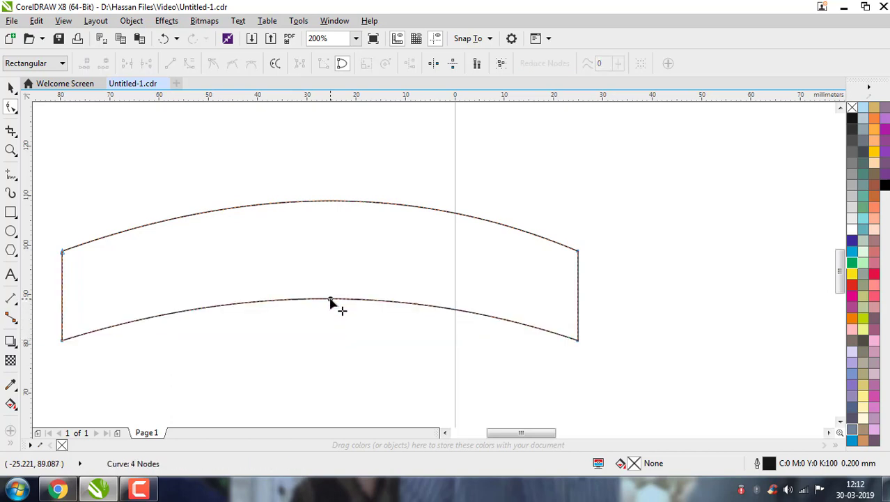
click(10, 87)
click(173, 182)
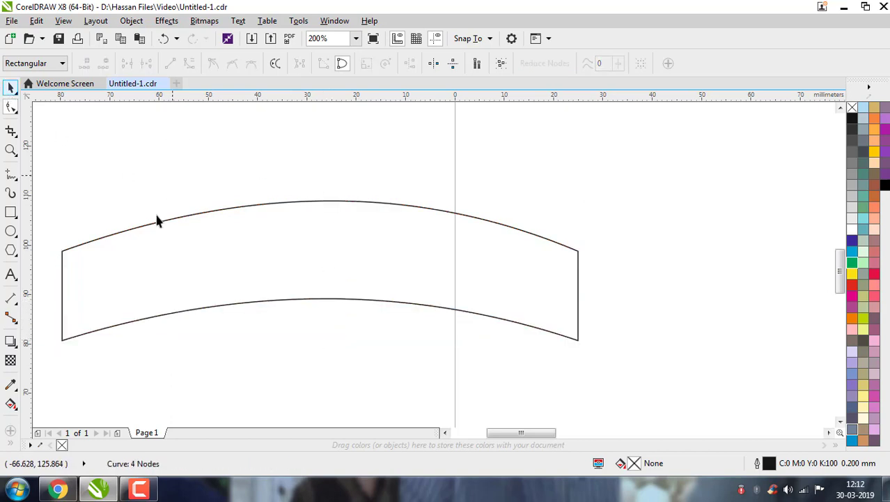
Step: Move the arched banner shape onto the page so its left end overlaps the upper part of the pencil body
scroll(157, 221, down, 2)
scroll(193, 221, up, 1)
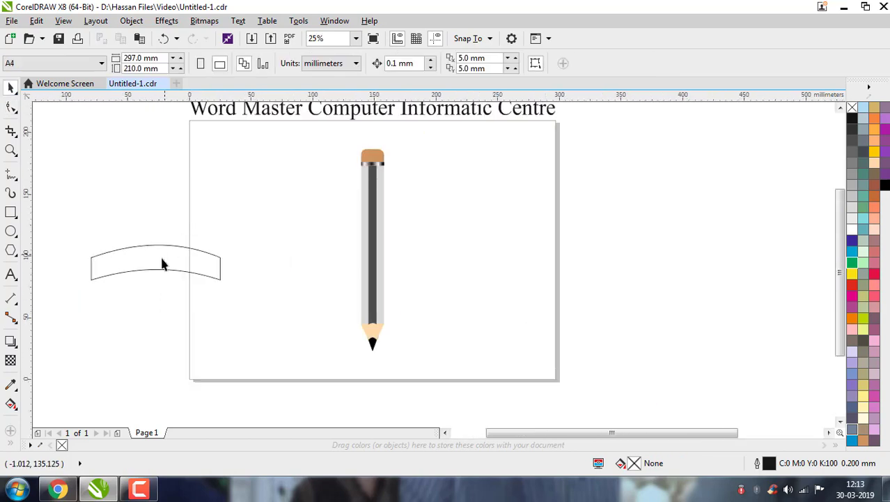
click(151, 259)
mouse_move(151, 259)
mouse_down()
mouse_move(380, 206)
mouse_move(427, 188)
mouse_move(430, 172)
mouse_up()
scroll(415, 166, up, 1)
key(Escape)
scroll(313, 193, down, 1)
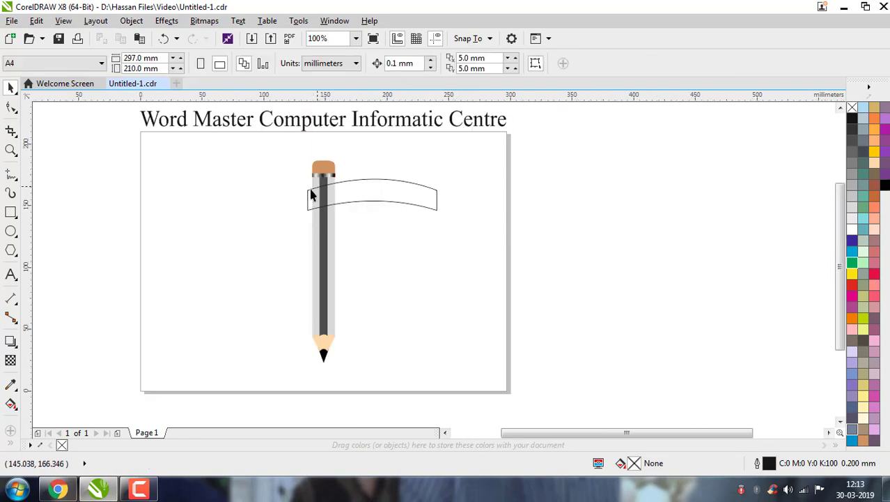
Step: Draw a small upright rectangle about 10.8 × 25.1 mm to the left of the pencil
scroll(312, 193, up, 1)
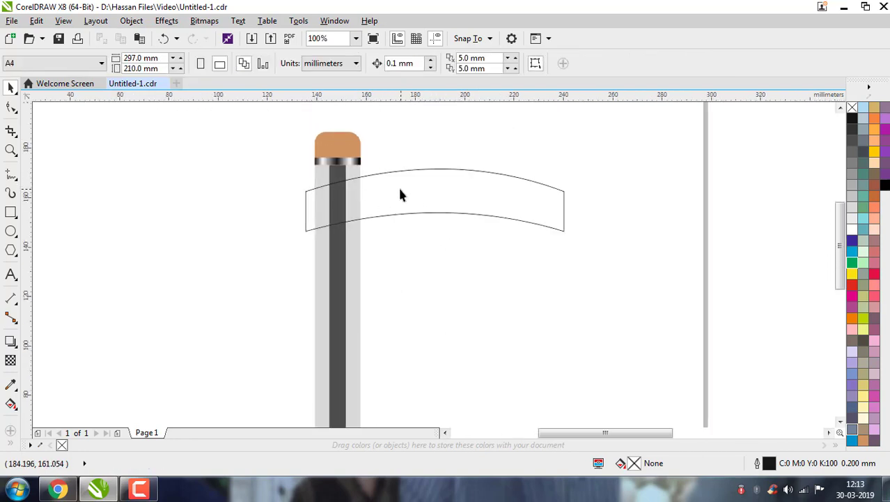
click(11, 211)
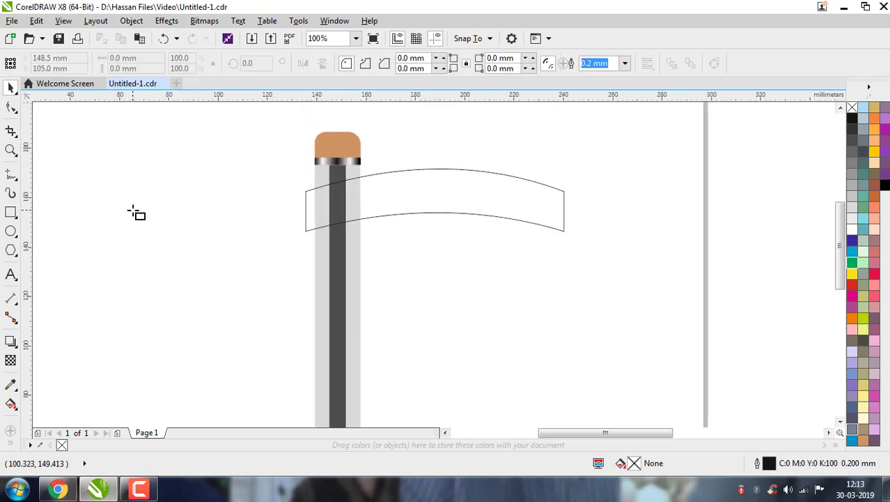
mouse_move(134, 208)
mouse_down()
mouse_move(160, 294)
mouse_move(161, 269)
mouse_up()
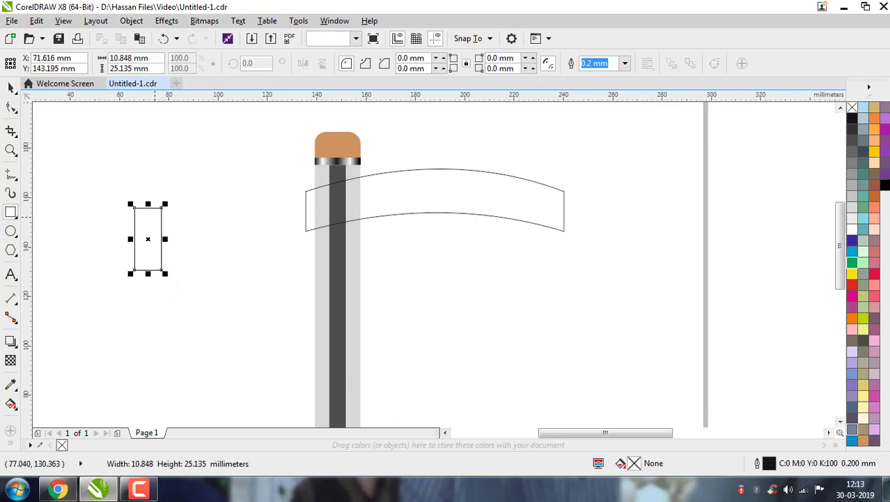
key(space)
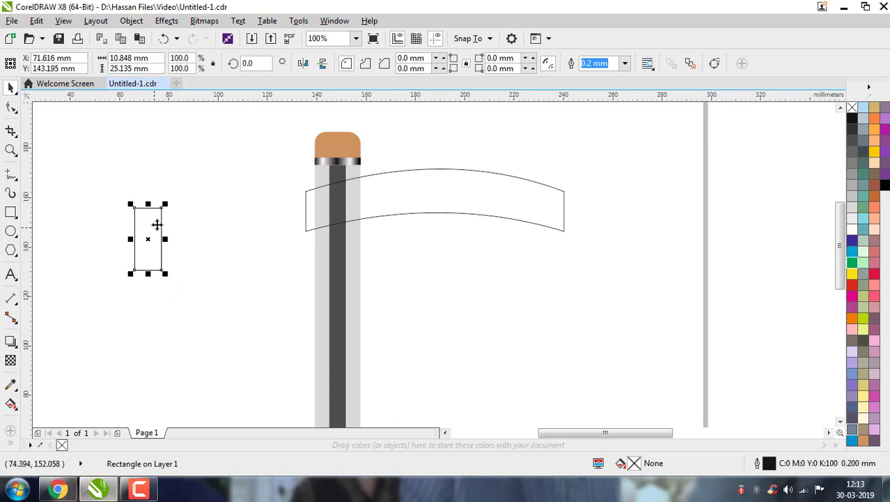
Step: Move the small upright rectangle onto the banner's left end and fully round its corners to a radius of about 5.4 mm
scroll(154, 223, up, 2)
drag(133, 255, 461, 210)
scroll(483, 198, up, 1)
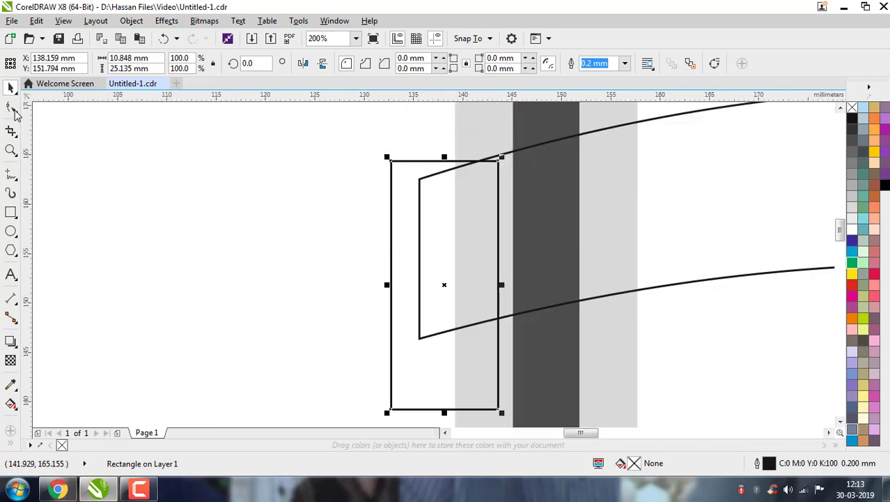
click(10, 106)
drag(392, 161, 487, 160)
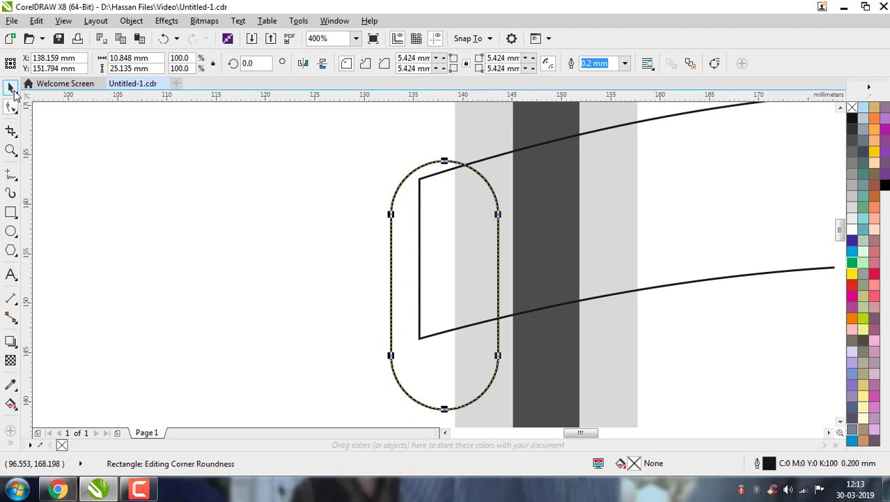
Step: Align the rounded shape with the banner's left edge and narrow it from its right side to about 7.7 mm wide
click(11, 89)
drag(454, 285, 472, 274)
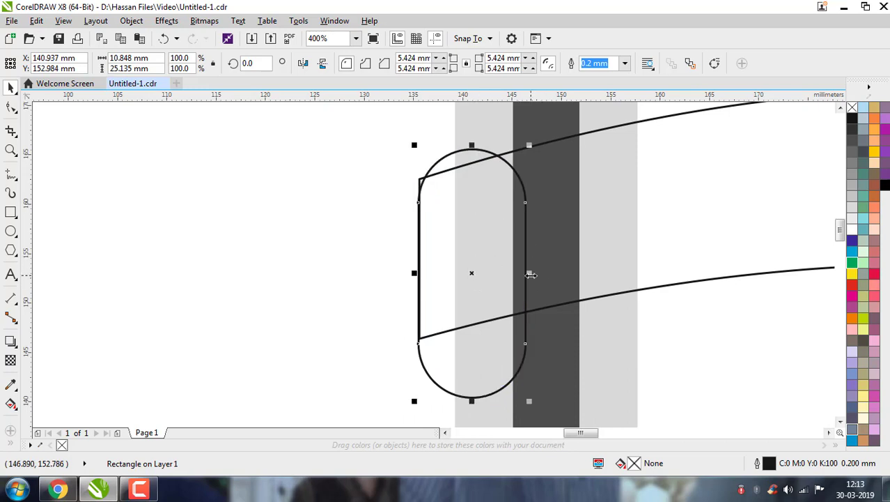
drag(531, 275, 498, 276)
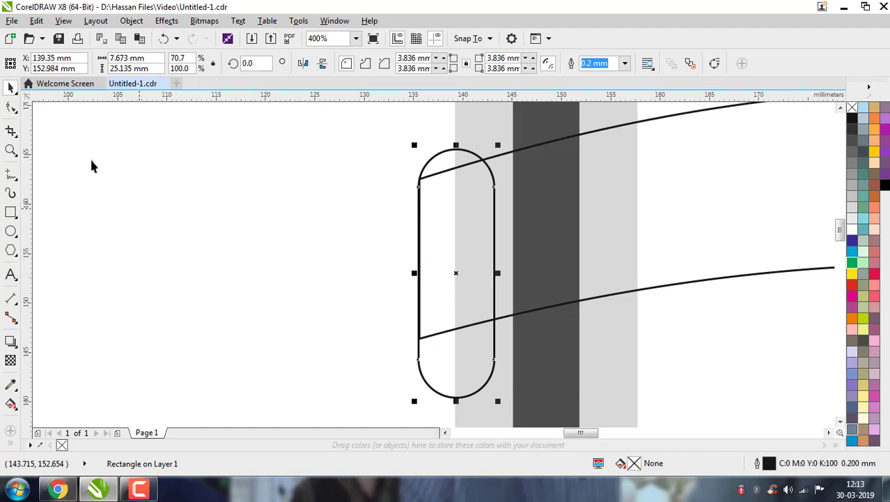
Step: Fill the rounded shape with red, remove its outline and send it behind the pencil
click(851, 283)
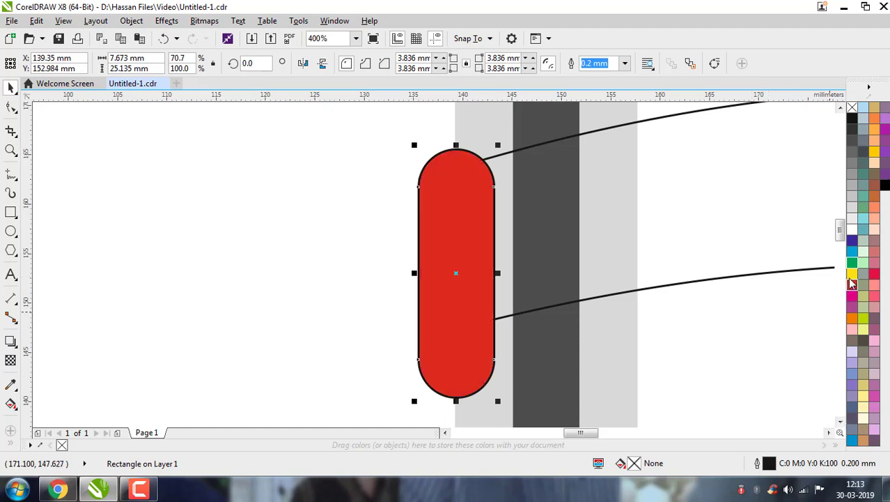
right_click(851, 108)
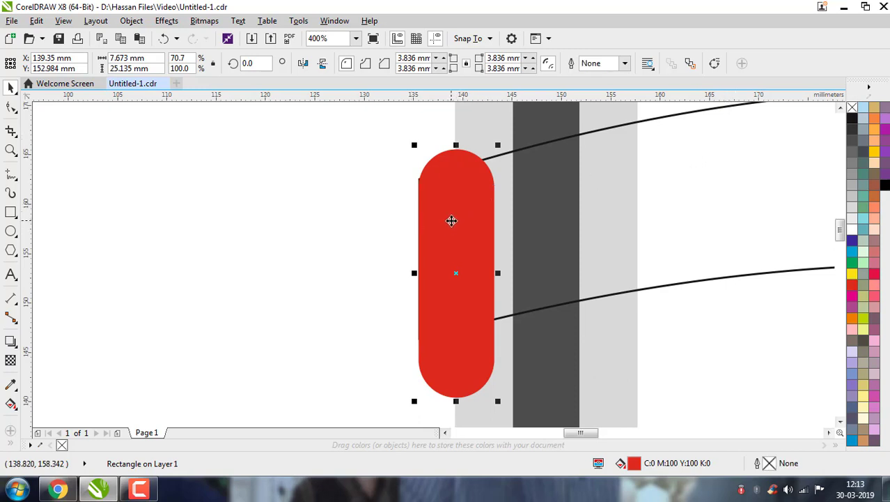
key(shift+Page_Down)
click(241, 234)
scroll(241, 235, down, 2)
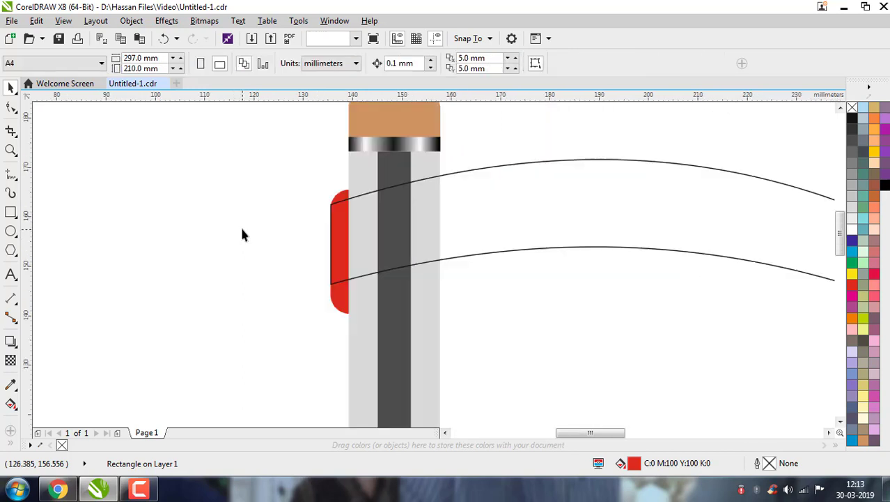
Step: Change the rounded fold's fill to a dark red shade, C6 M100 Y100 K29
scroll(356, 223, up, 2)
click(320, 384)
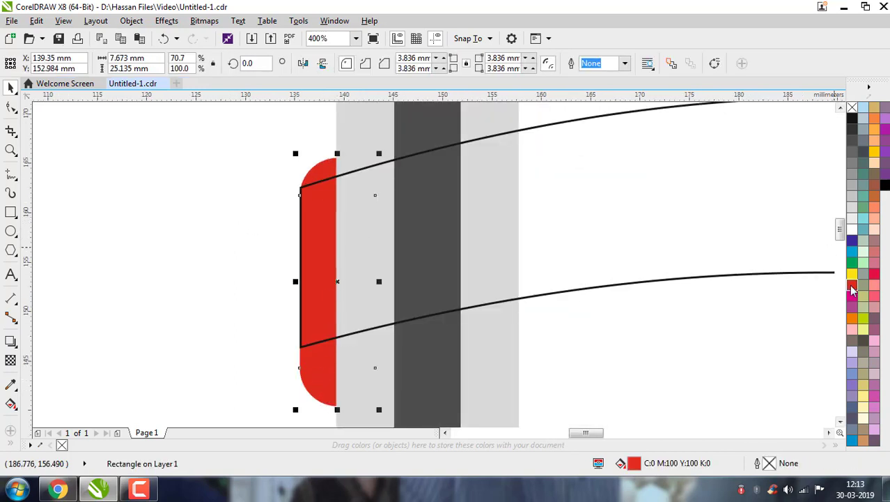
click(851, 286)
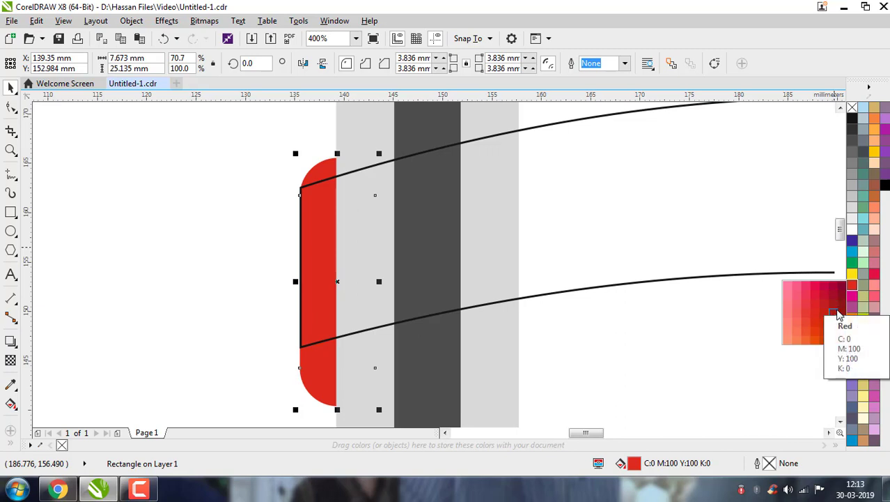
click(837, 313)
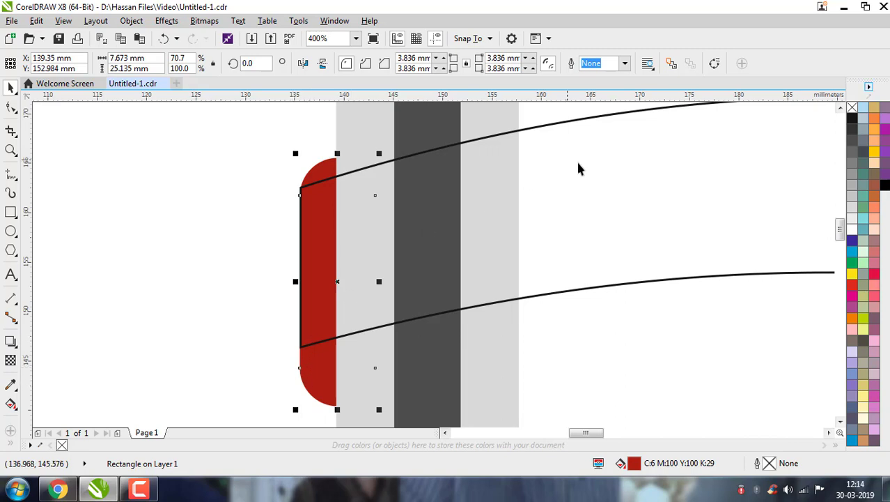
Step: Fill the arched banner with red and remove its outline
click(582, 182)
click(727, 229)
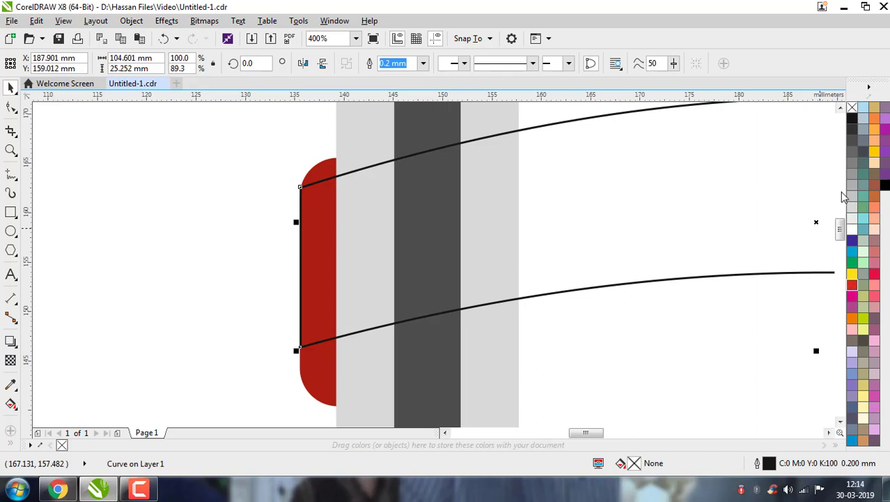
scroll(533, 290, down, 2)
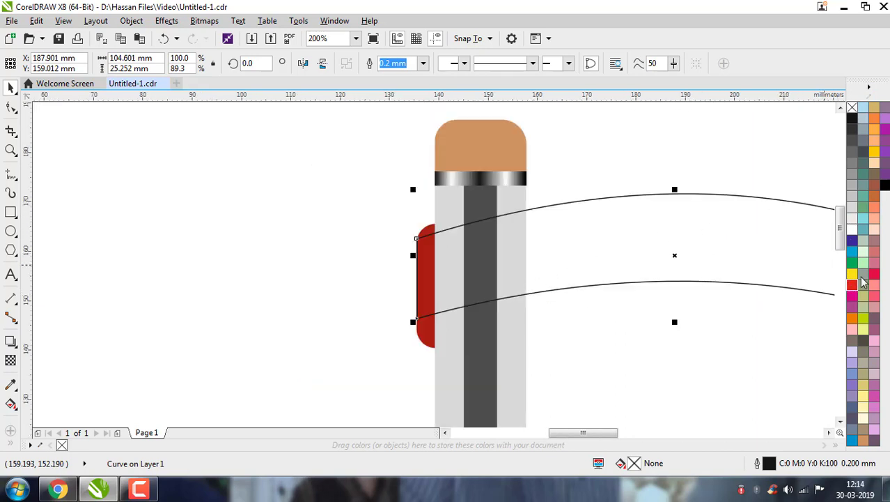
click(852, 286)
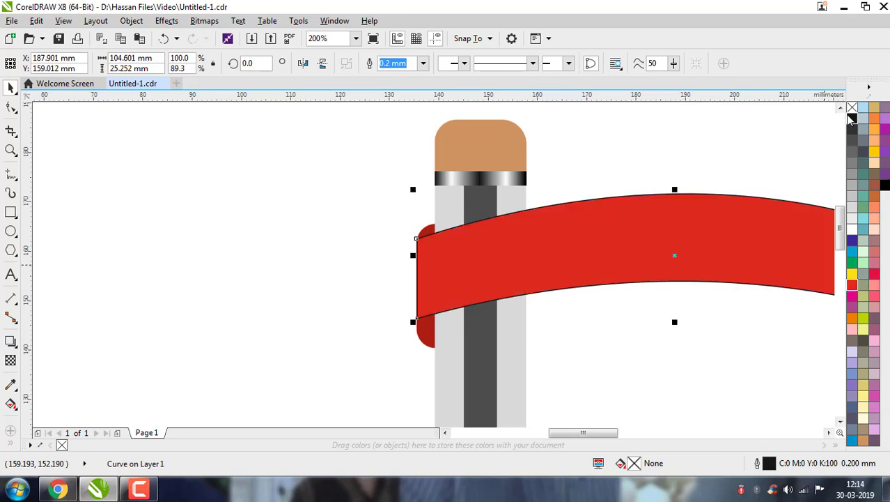
scroll(382, 328, down, 1)
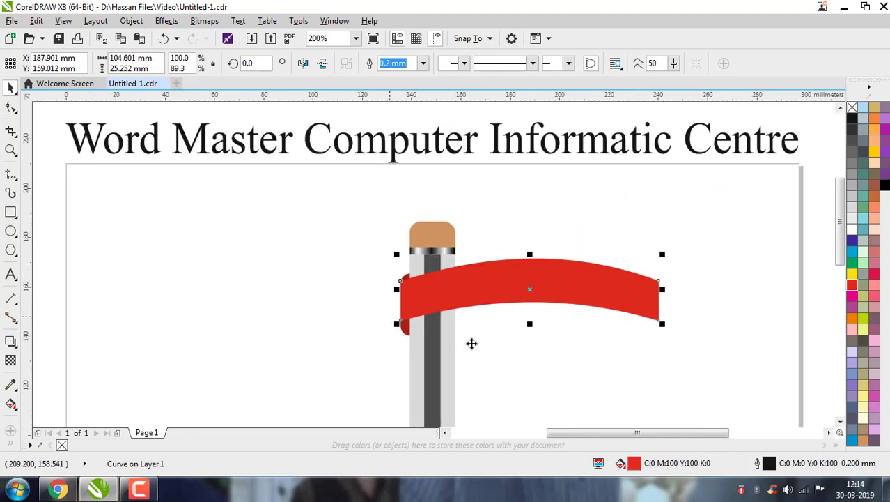
click(463, 328)
scroll(461, 335, up, 1)
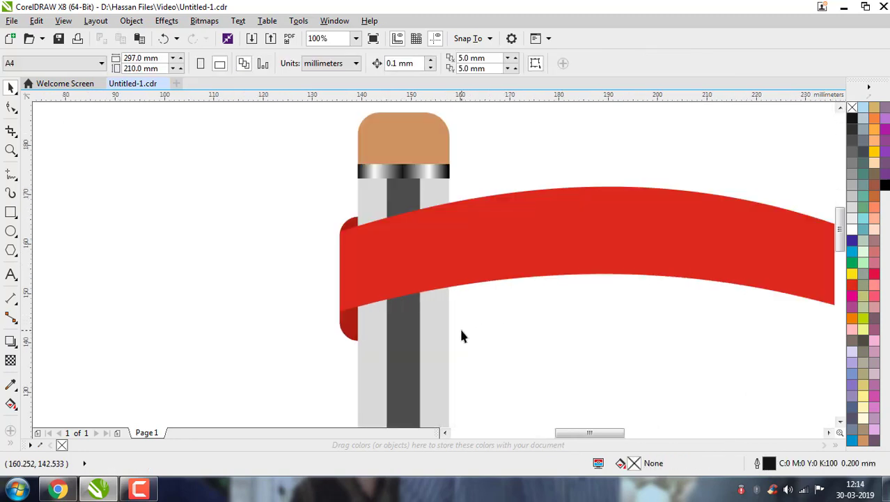
scroll(461, 335, down, 1)
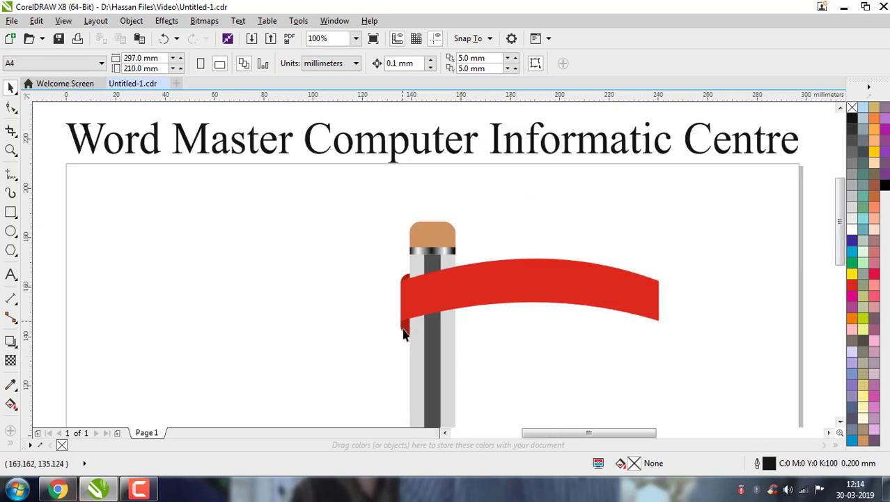
Step: Move the dark red fold straight down about 2 mm so its top hides behind the banner
click(405, 330)
scroll(406, 328, up, 1)
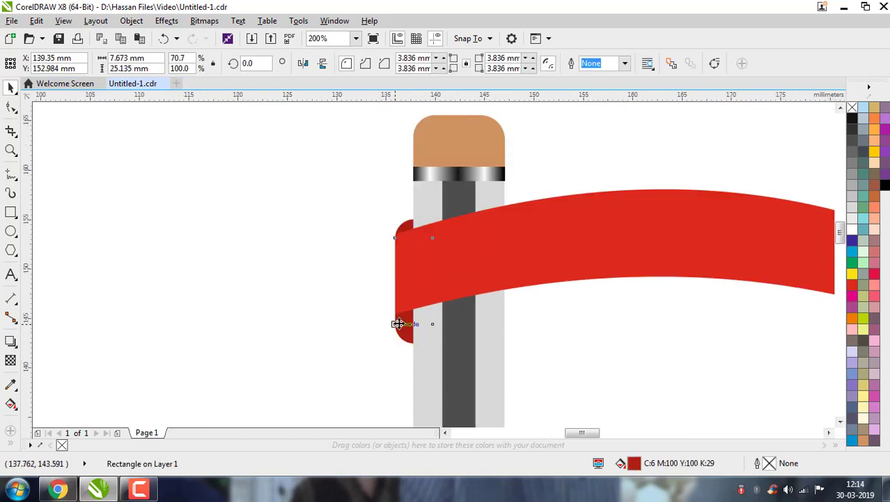
scroll(398, 324, up, 1)
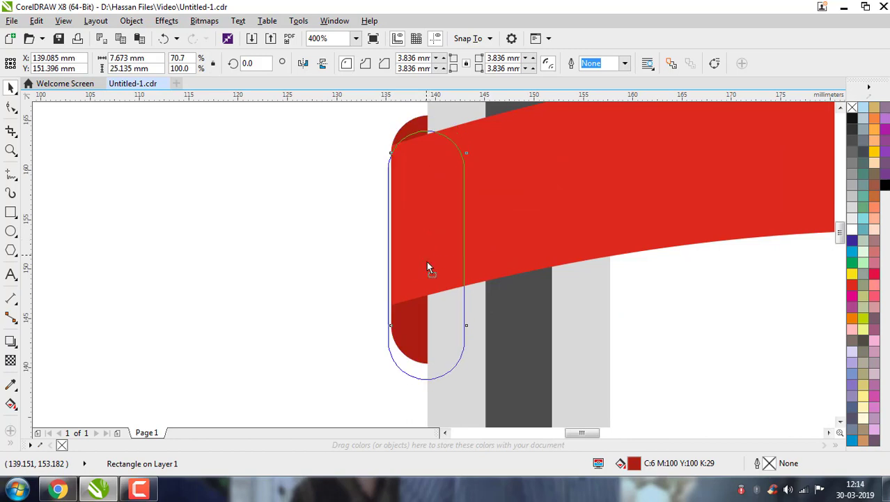
drag(427, 264, 428, 258)
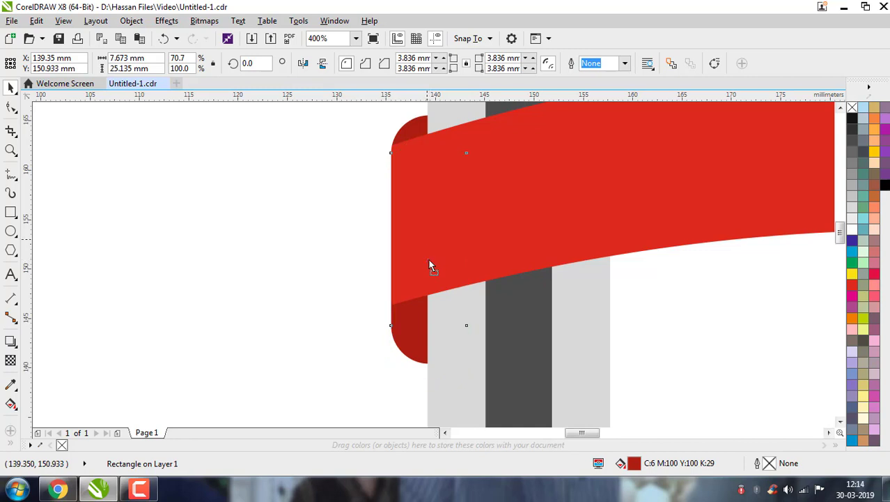
click(315, 271)
scroll(318, 268, down, 2)
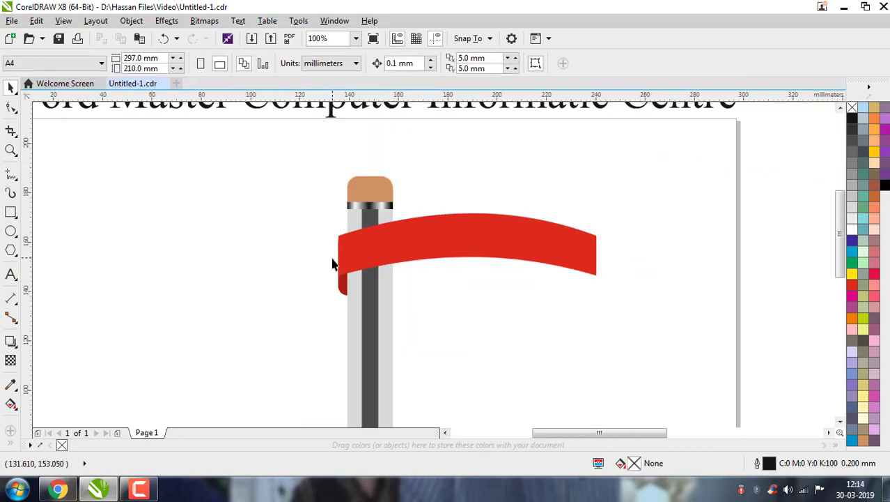
Step: Copy the banner together with its dark red fold about 37 mm straight down the pencil
drag(310, 227, 429, 363)
shift+click(500, 254)
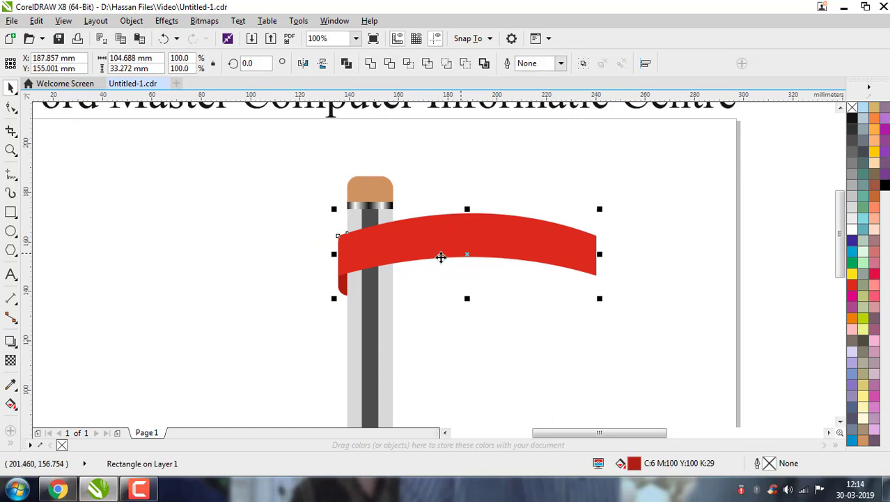
scroll(441, 254, down, 1)
scroll(403, 321, up, 1)
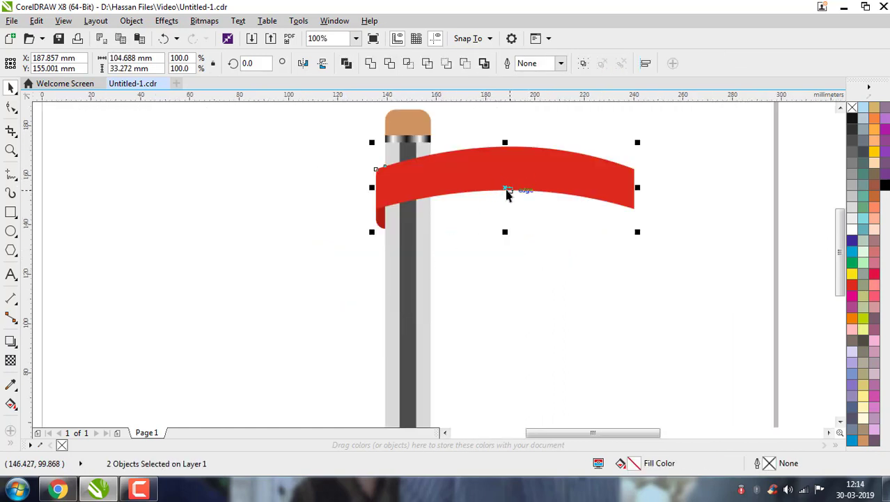
drag(506, 198, 499, 283)
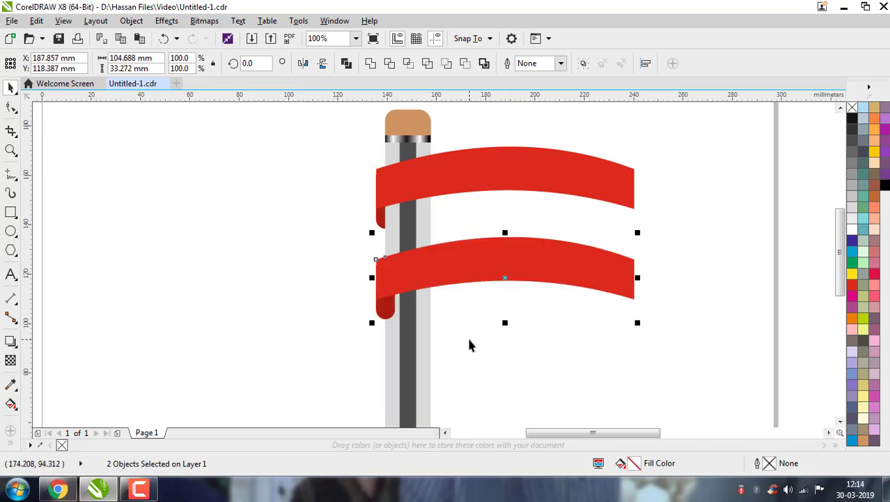
click(447, 319)
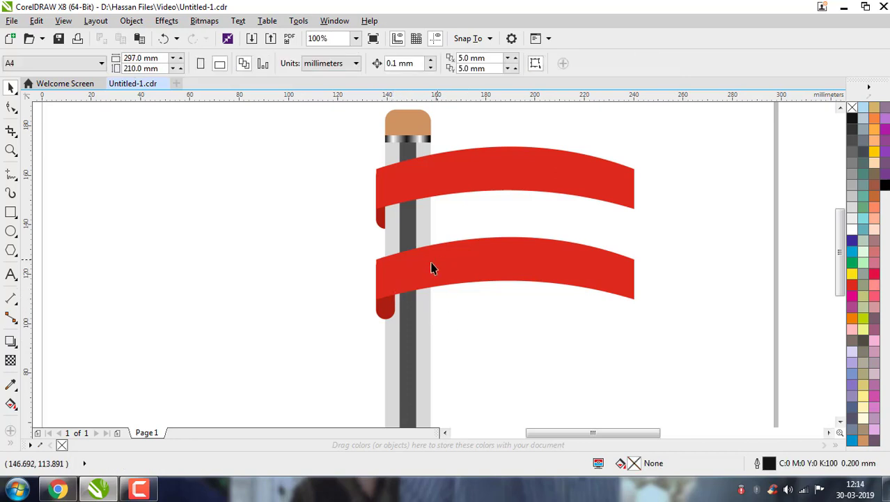
Step: Mirror the lower banner copy horizontally and move it about 76 mm left so its folded end wraps the pencil's right side
scroll(438, 268, up, 2)
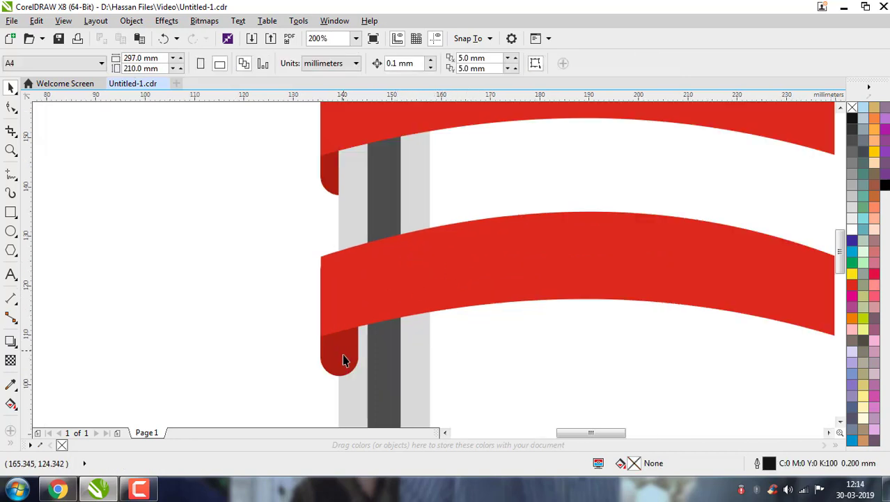
click(457, 276)
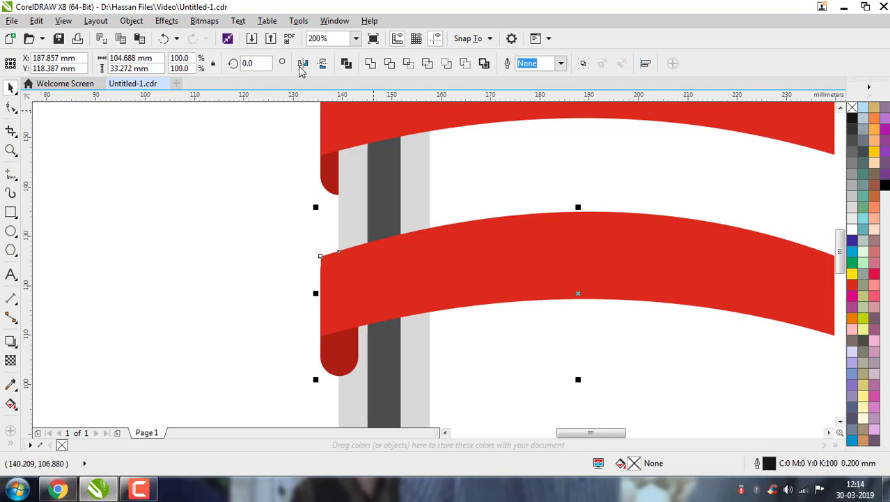
click(304, 64)
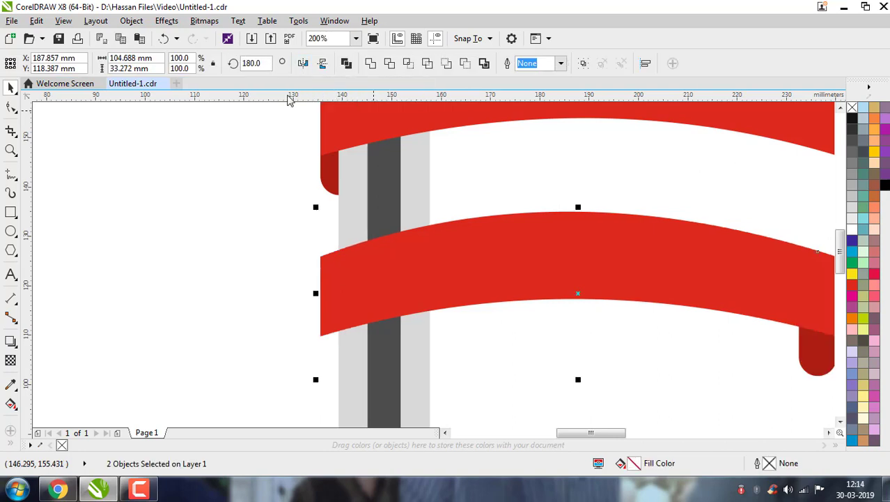
drag(580, 296, 215, 272)
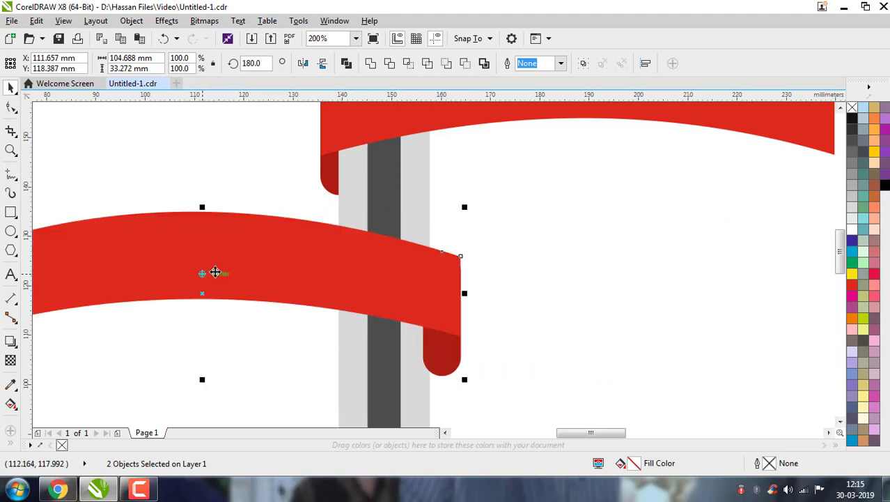
click(545, 251)
Step: Send the lower banner's dark red fold behind the pencil body
scroll(343, 282, down, 1)
scroll(340, 337, up, 2)
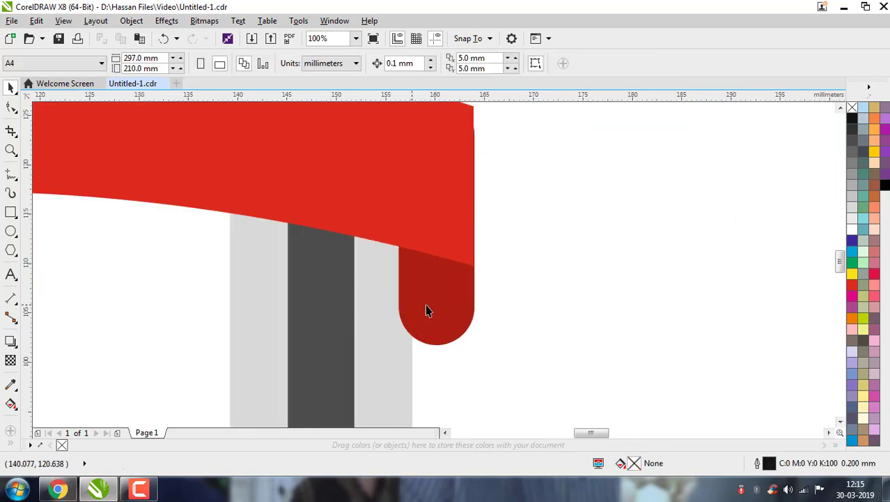
click(427, 304)
key(ctrl+Page_Down)
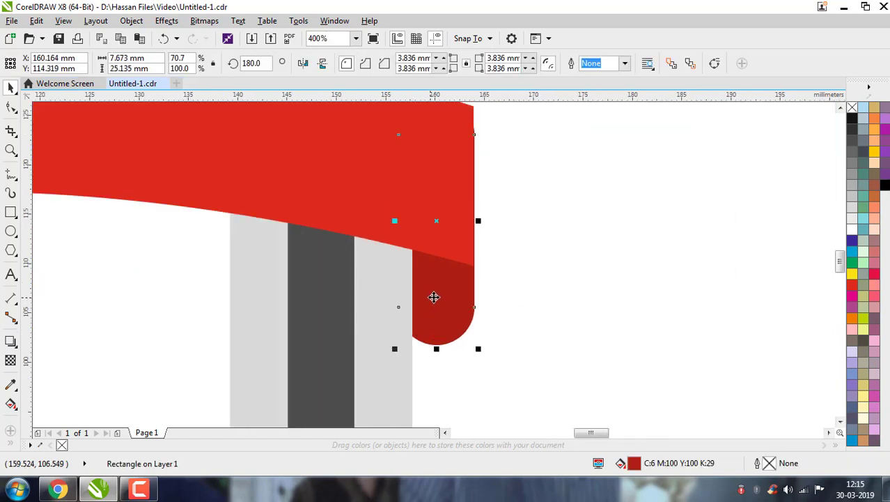
Step: Recolor the lower banner's fold dark green and the lower banner itself green
scroll(553, 245, down, 1)
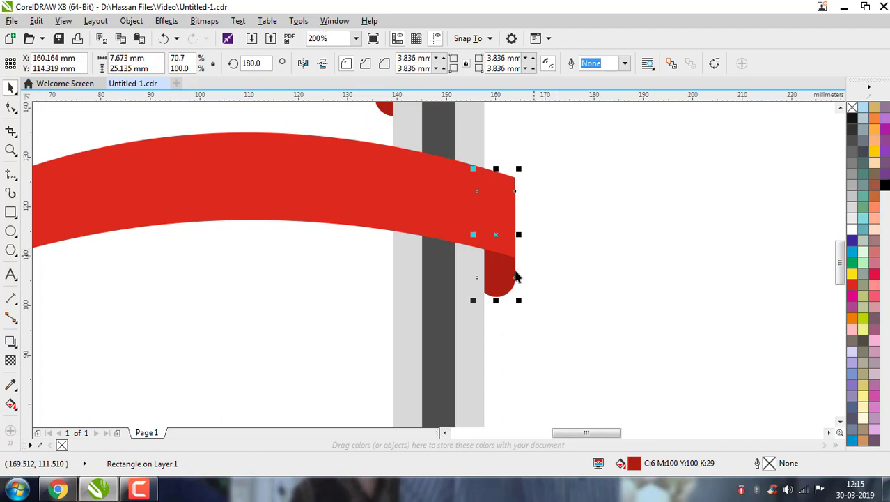
scroll(519, 273, up, 1)
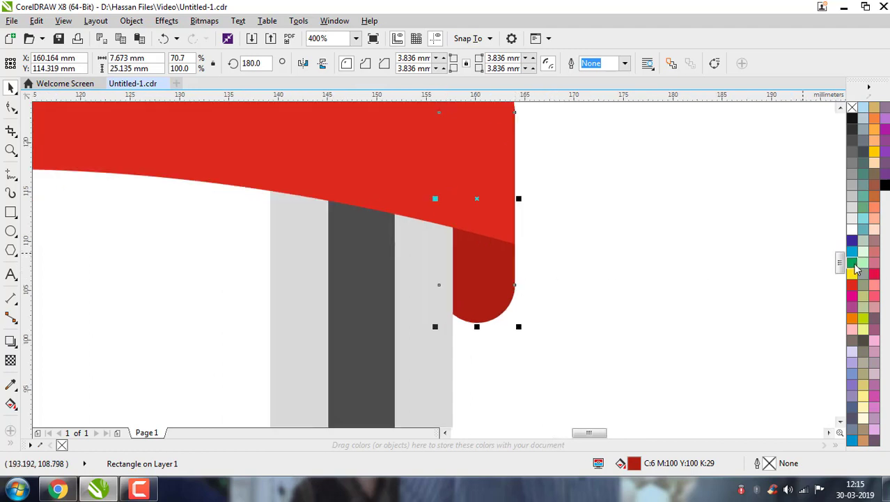
click(852, 265)
key(Tab)
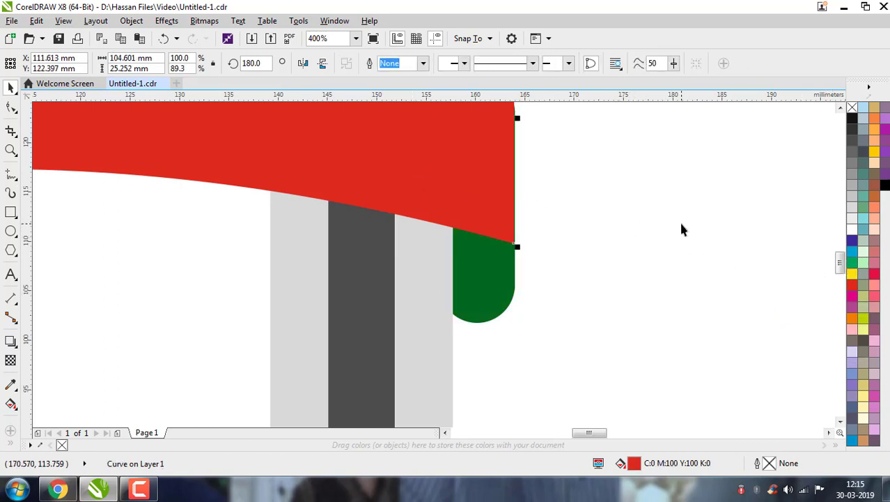
click(853, 263)
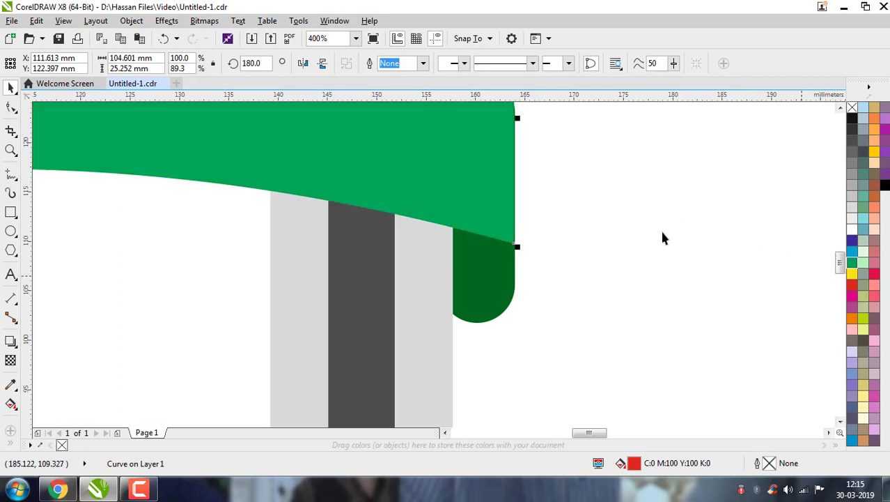
scroll(556, 212, down, 1)
scroll(558, 148, up, 1)
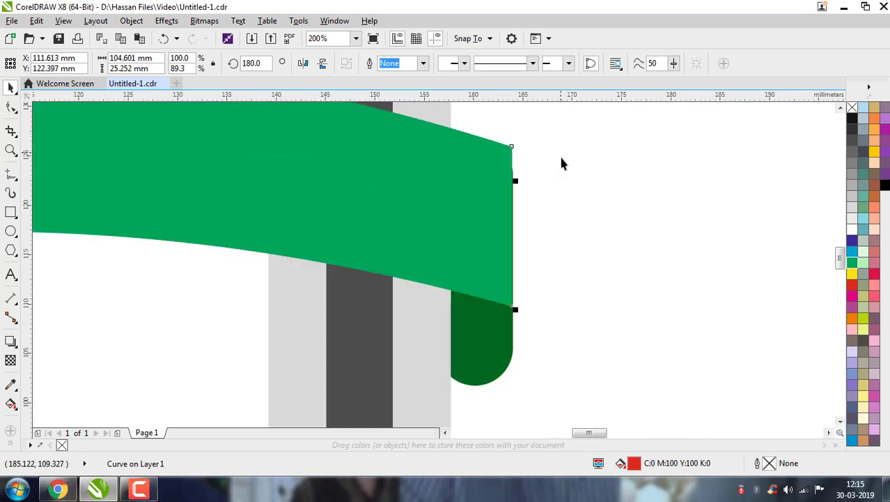
Step: Nudge the green banner slightly right and down so its end covers the edge of the dark green fold
scroll(554, 181, down, 1)
scroll(532, 204, up, 2)
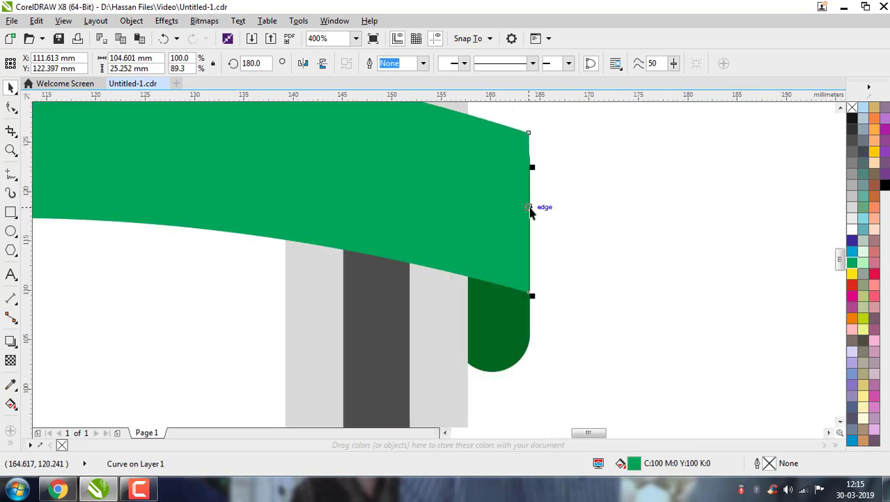
scroll(524, 209, up, 1)
key(Right)
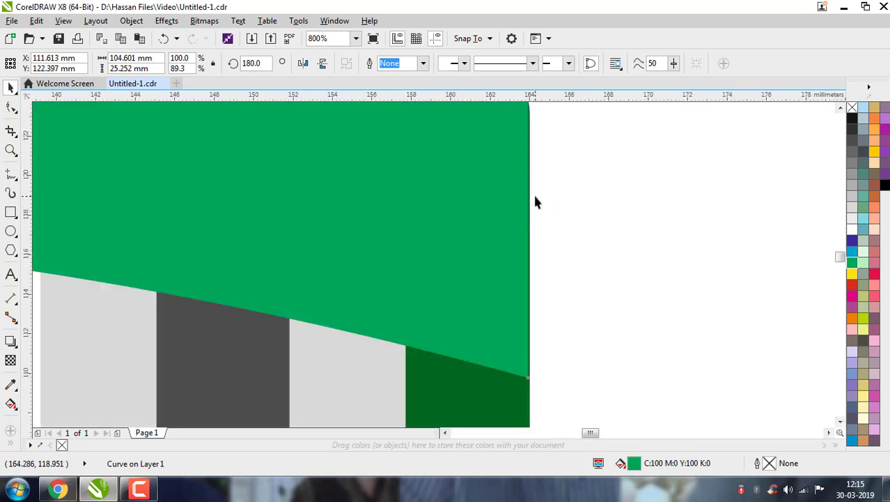
key(Down)
click(535, 193)
scroll(535, 194, down, 4)
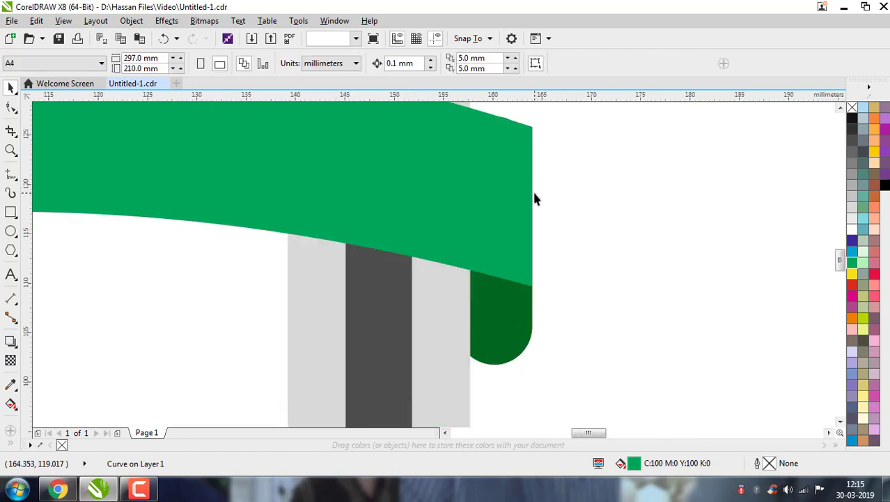
scroll(536, 198, up, 1)
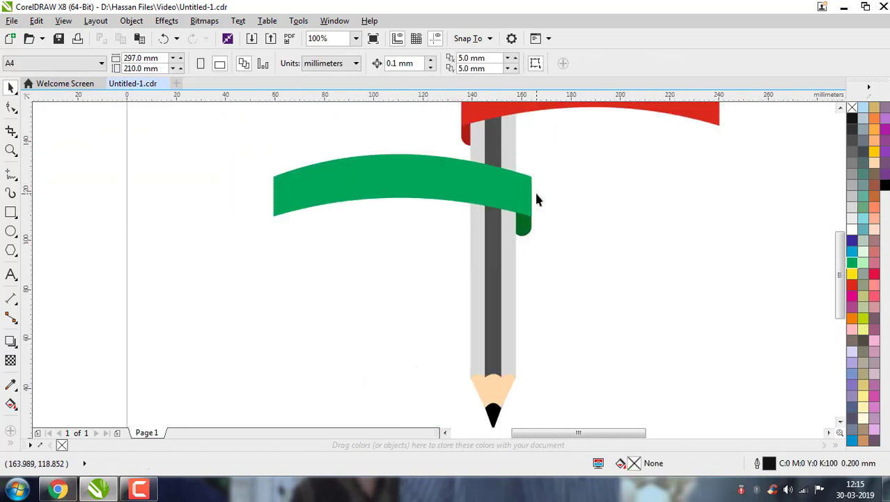
Step: Copy the red banner together with its dark red fold about 77 mm straight down, below the green banner
scroll(536, 200, down, 1)
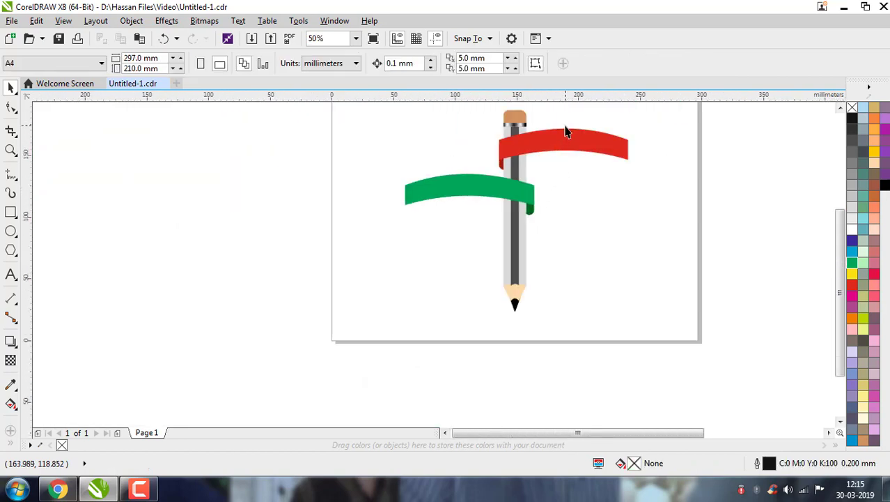
scroll(562, 134, down, 1)
scroll(562, 135, up, 1)
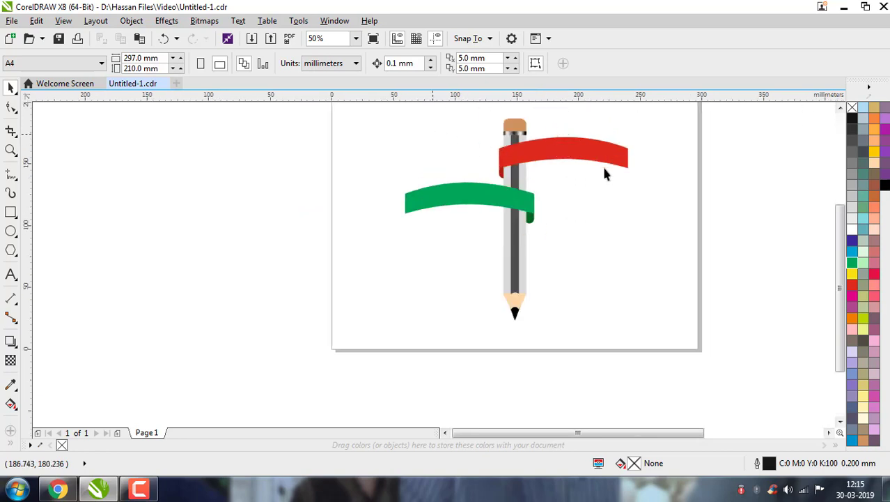
drag(433, 136, 667, 182)
scroll(556, 178, up, 1)
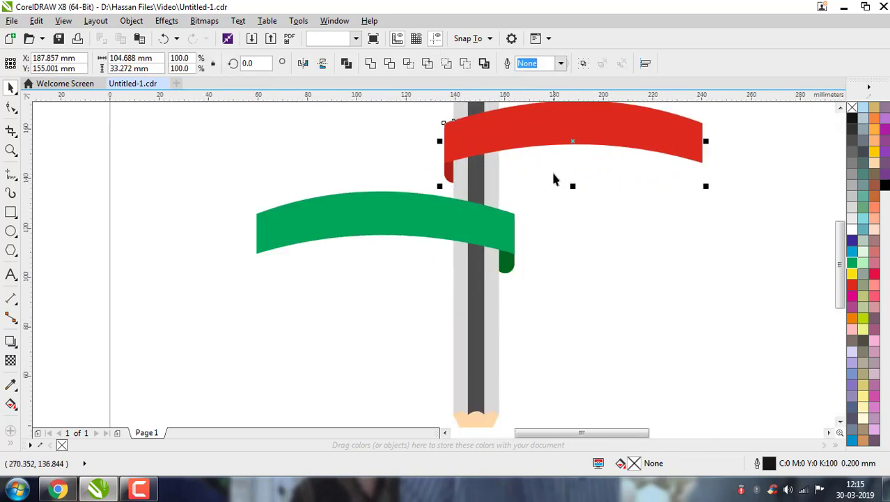
drag(574, 168, 565, 335)
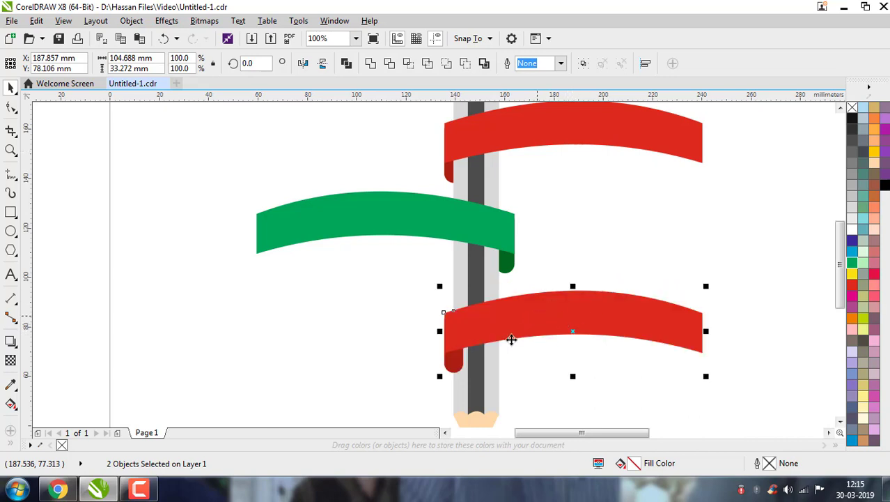
Step: Send the lower red banner's dark red fold behind the pencil body
click(454, 364)
scroll(454, 366, up, 2)
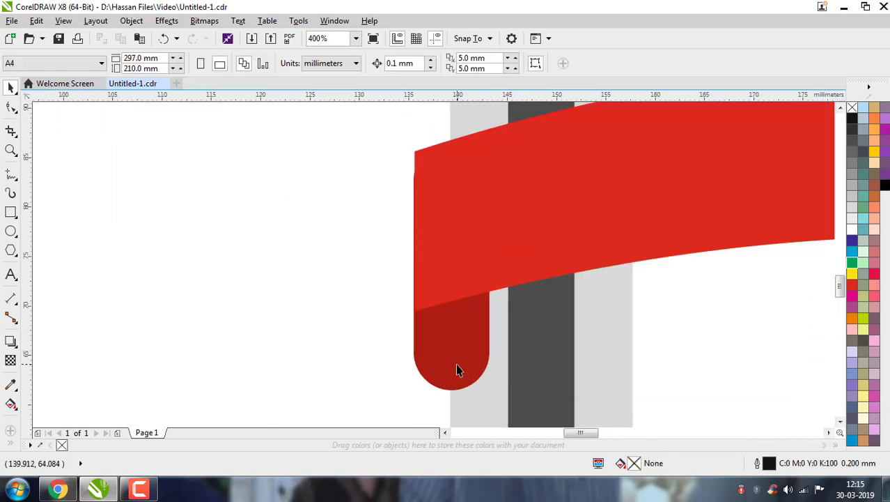
key(ctrl+Page_Down)
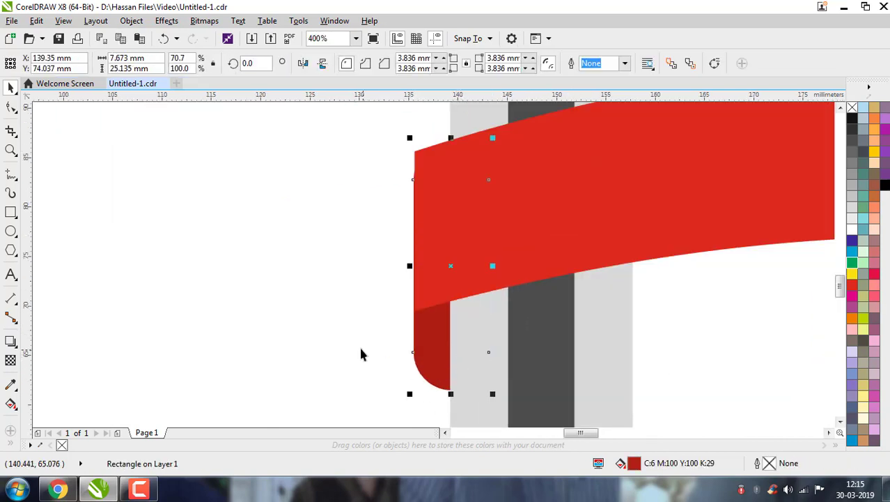
scroll(360, 354, down, 3)
click(375, 280)
Step: Recolor the lower red banner's fold dark yellow and the lower banner itself yellow
scroll(393, 307, up, 2)
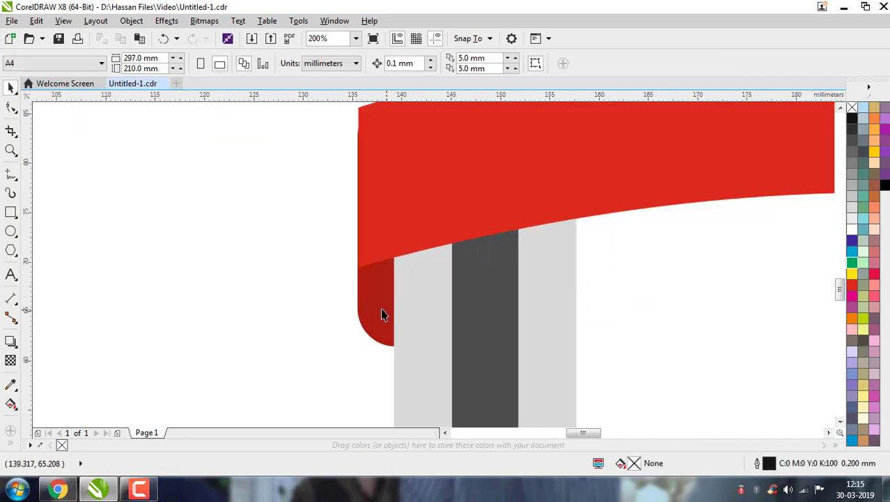
click(381, 313)
drag(856, 282, 836, 294)
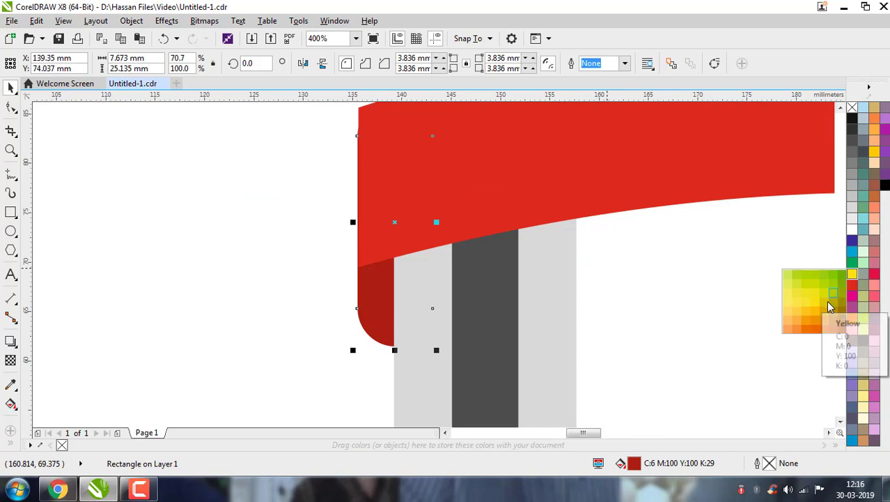
click(836, 309)
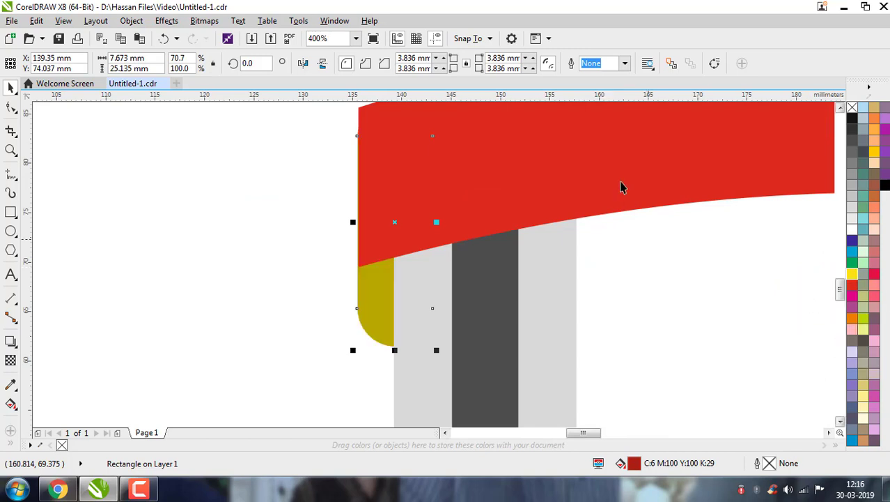
key(Tab)
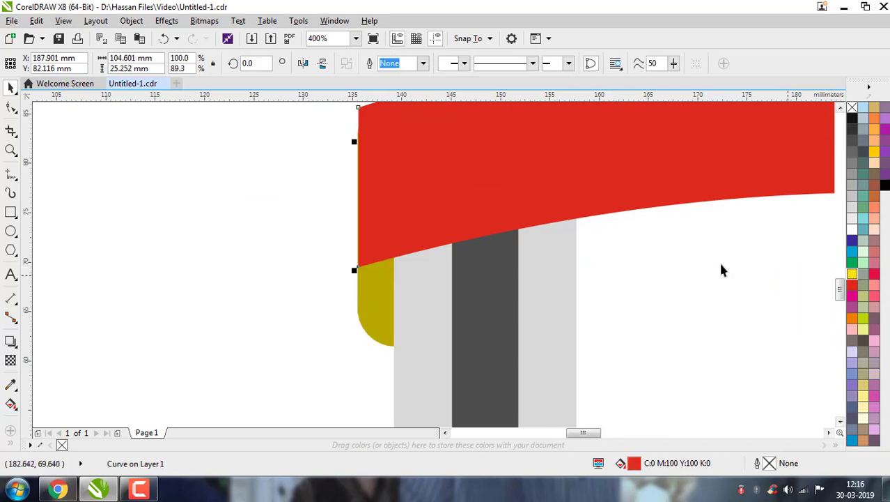
click(853, 274)
scroll(536, 239, down, 3)
key(Escape)
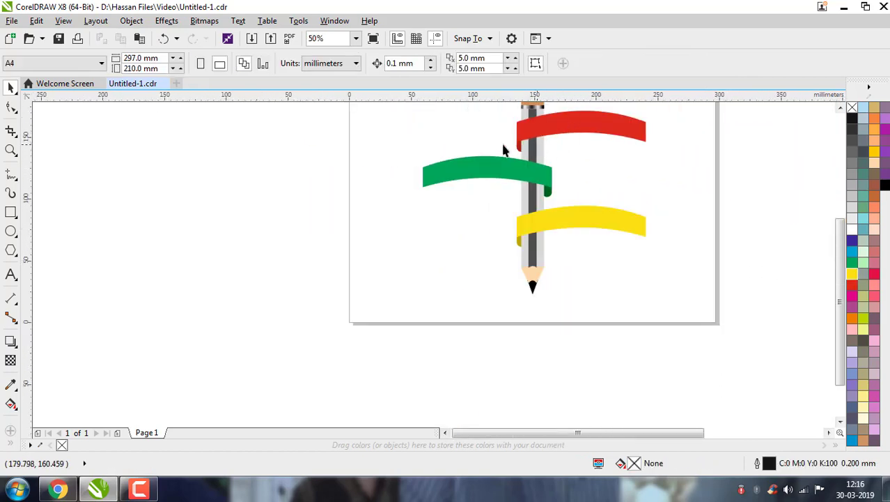
Step: Draw a rectangle about 10.5 by 8 mm on the green banner's free left end
scroll(431, 160, up, 1)
scroll(413, 171, up, 1)
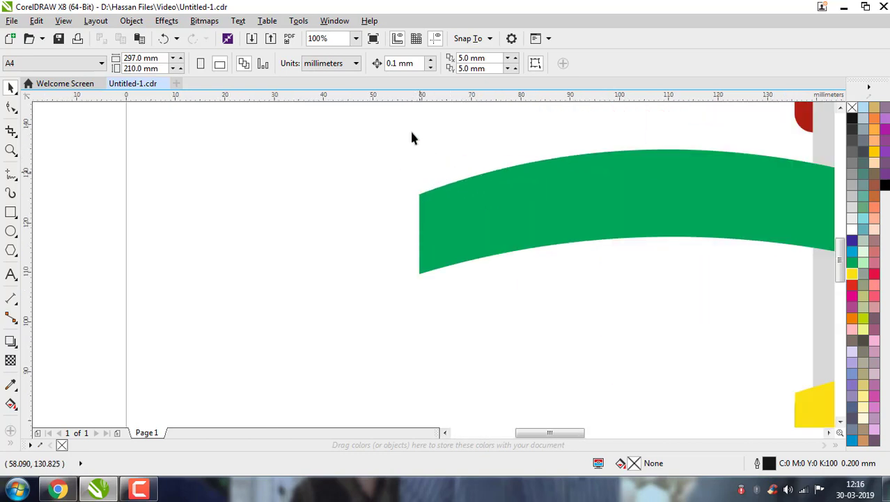
click(10, 212)
drag(163, 243, 459, 222)
scroll(460, 222, up, 2)
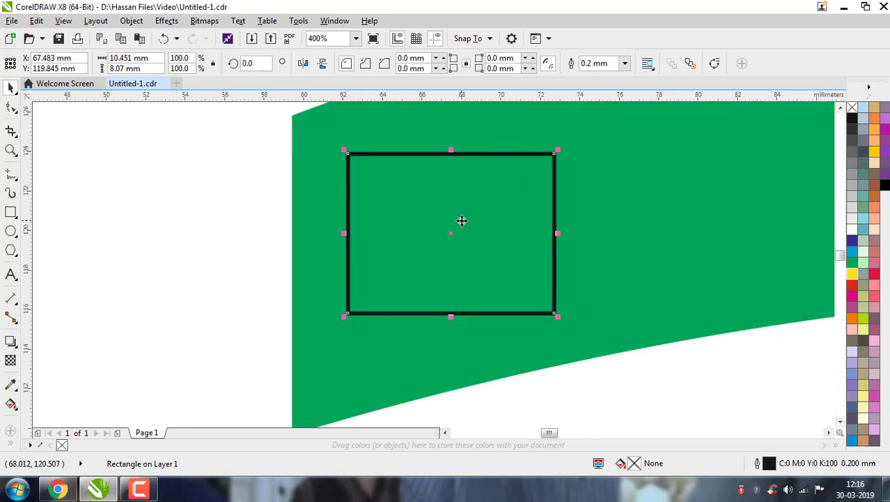
Step: Rotate the rectangle about 15.5 degrees counterclockwise to follow the green banner's slope
scroll(458, 213, down, 1)
scroll(476, 142, up, 1)
click(433, 312)
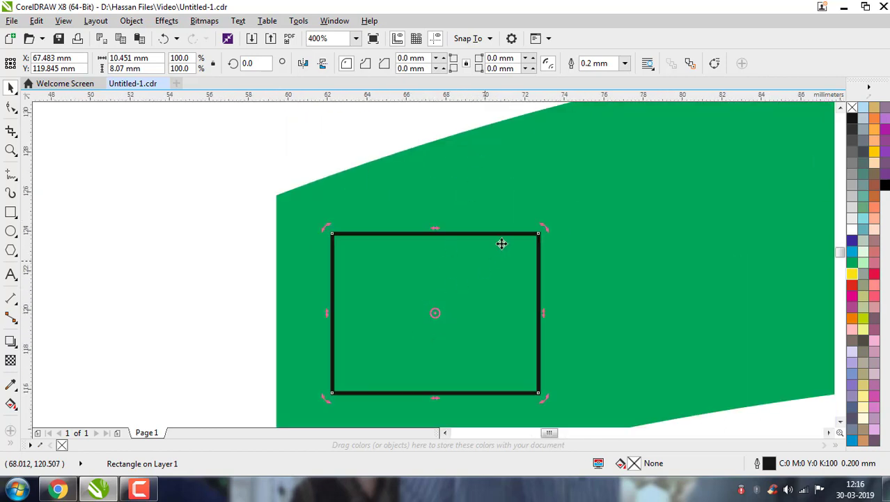
drag(542, 227, 522, 197)
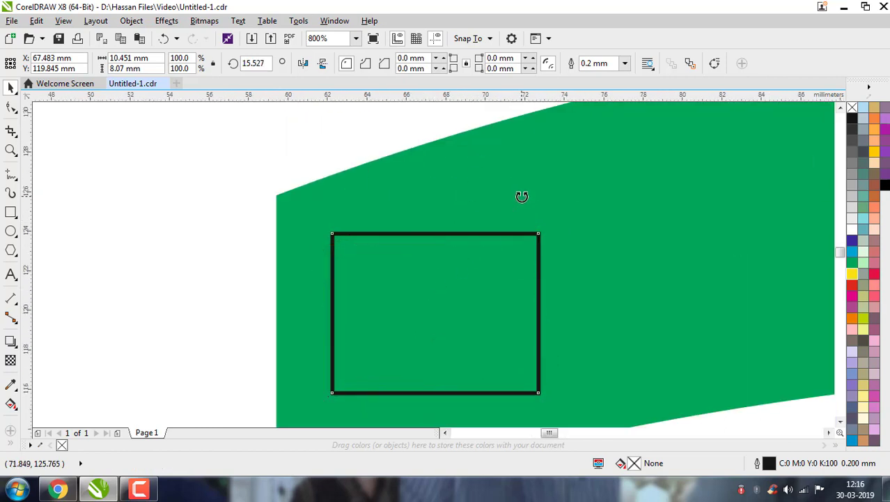
click(203, 259)
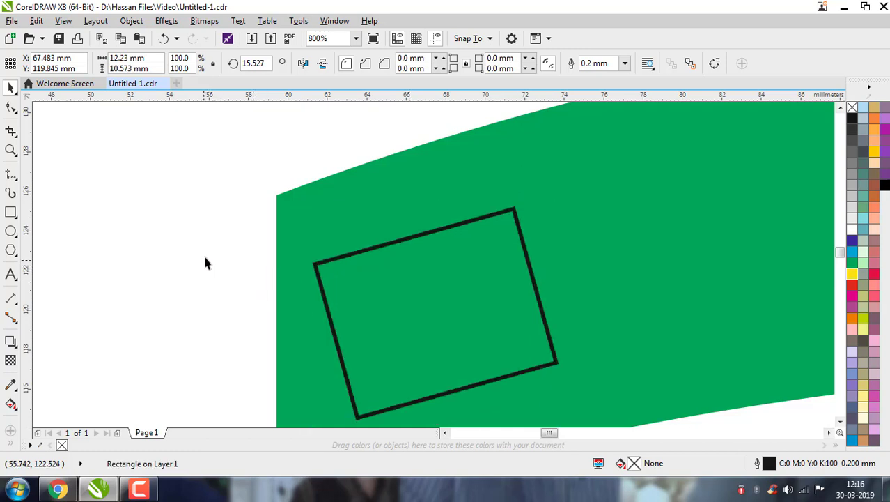
Step: Move the tilted rectangle to the yellow banner's right end and place a copy on the red banner's right end
scroll(206, 255, down, 2)
scroll(241, 264, down, 1)
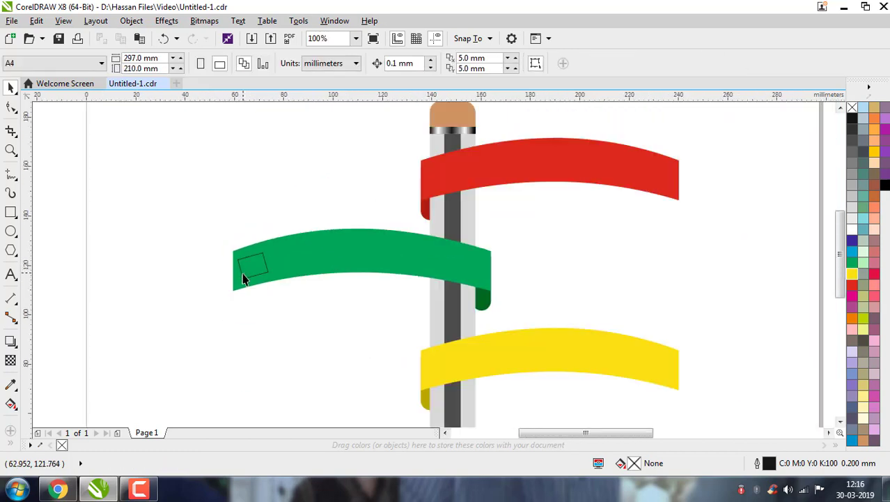
scroll(241, 265, up, 1)
scroll(241, 266, down, 1)
click(262, 266)
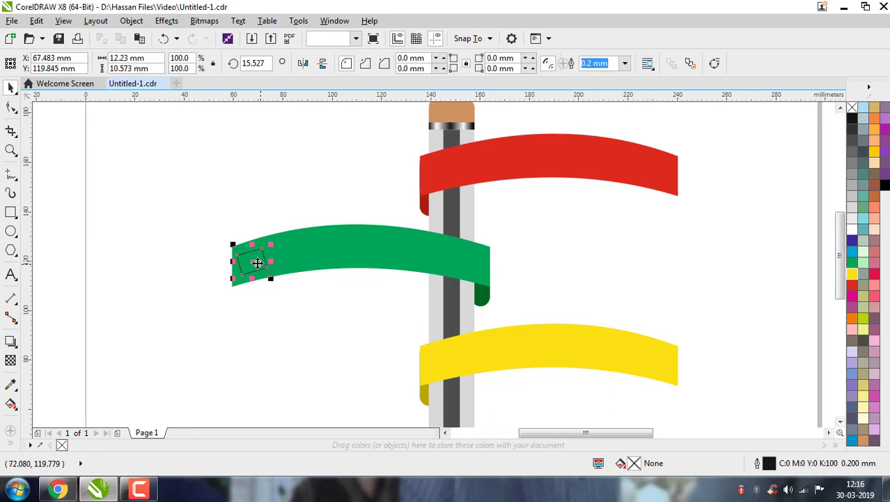
drag(254, 260, 660, 368)
drag(661, 363, 655, 176)
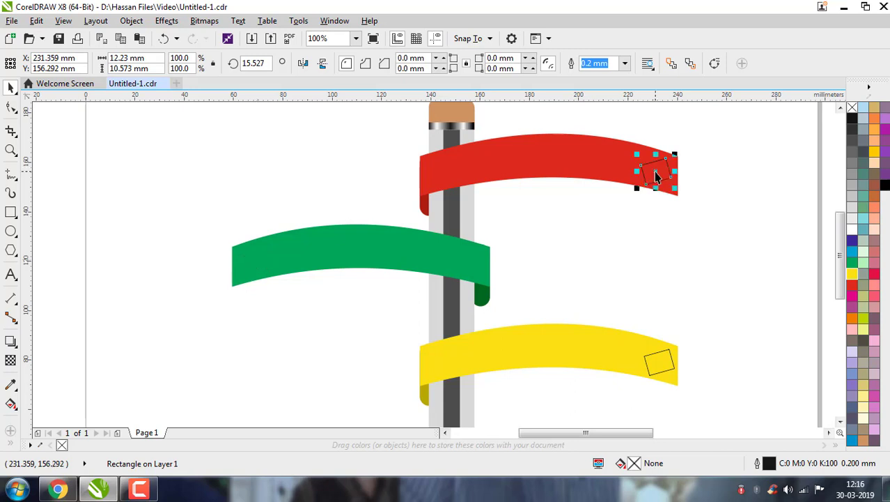
Step: Mirror the rectangles on the red and yellow banners vertically so they tilt with the banners' downward slope
shift+click(657, 361)
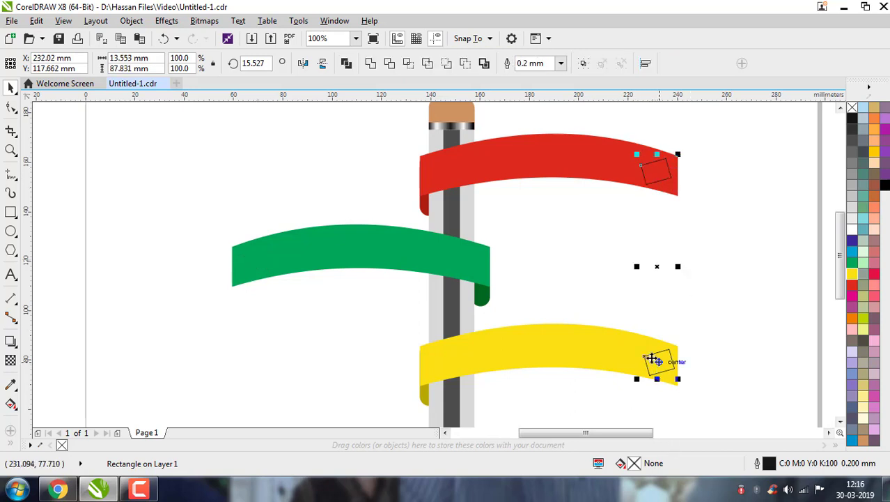
click(324, 63)
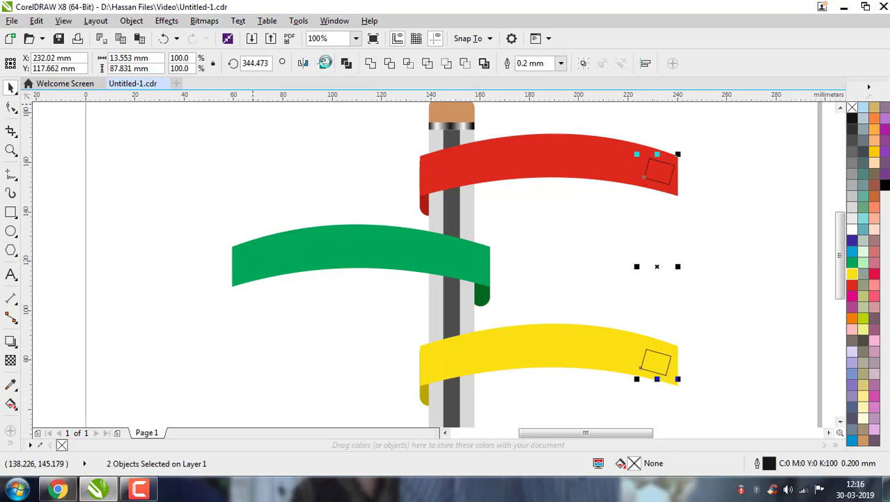
click(682, 173)
Step: Fine-tune the position of the tilted rectangle within the red banner's right end
scroll(676, 167, up, 2)
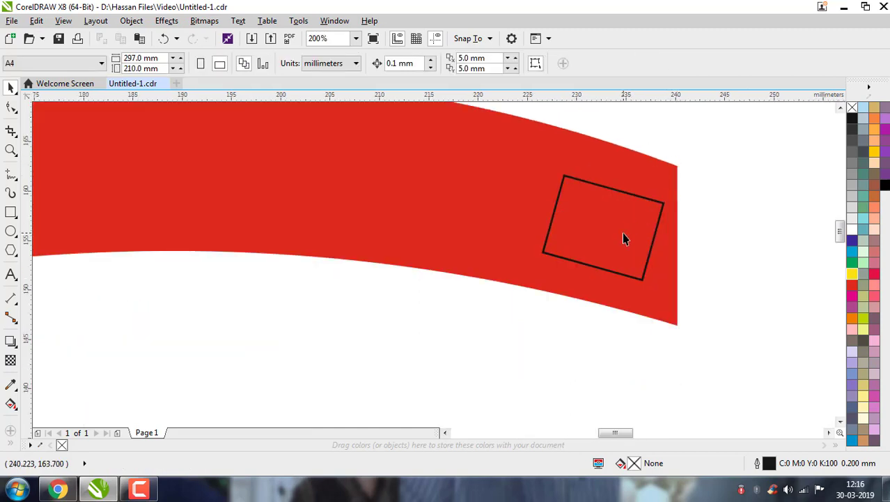
click(616, 230)
drag(602, 226, 608, 215)
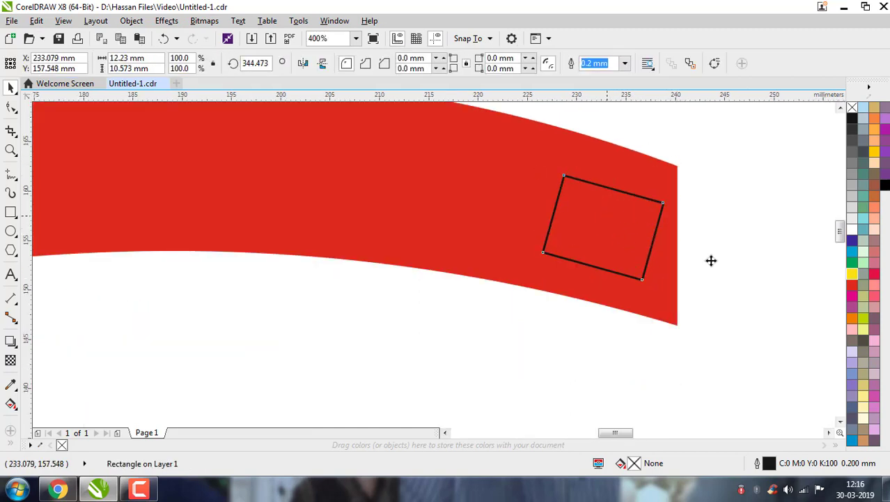
click(699, 285)
scroll(634, 362, down, 2)
scroll(634, 368, down, 3)
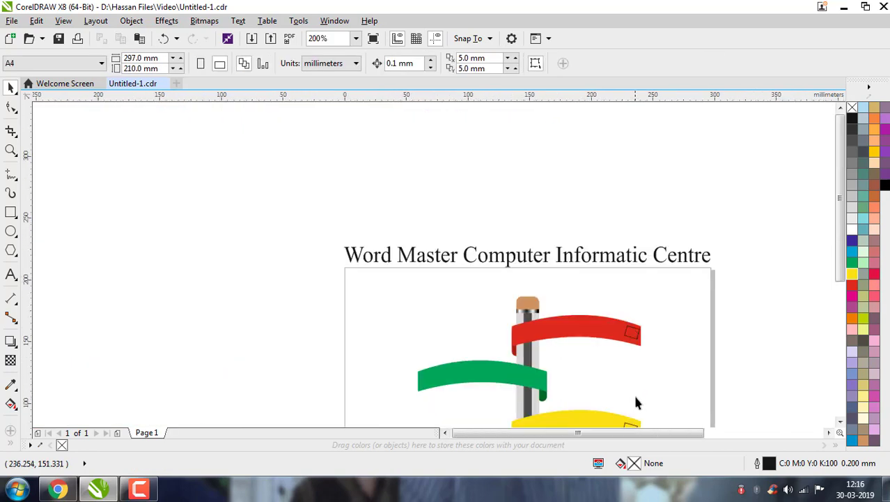
scroll(633, 321, up, 3)
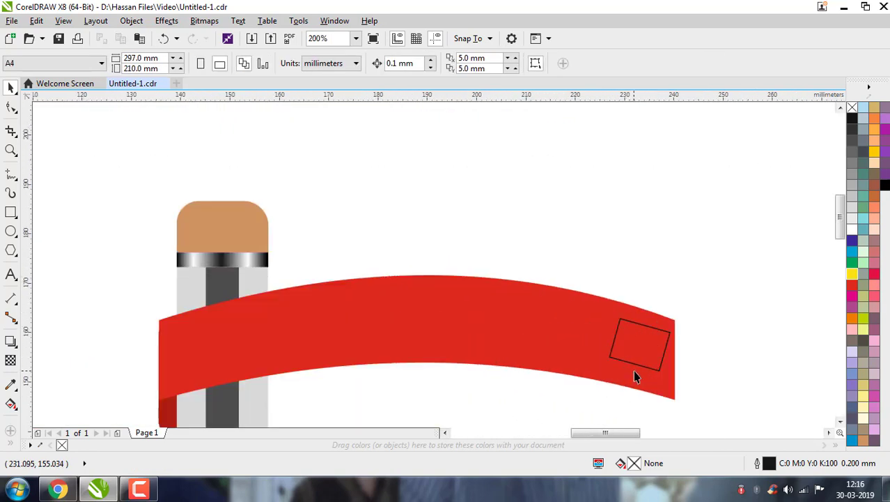
scroll(635, 376, up, 2)
click(646, 314)
drag(646, 314, 638, 321)
click(731, 315)
scroll(621, 255, down, 2)
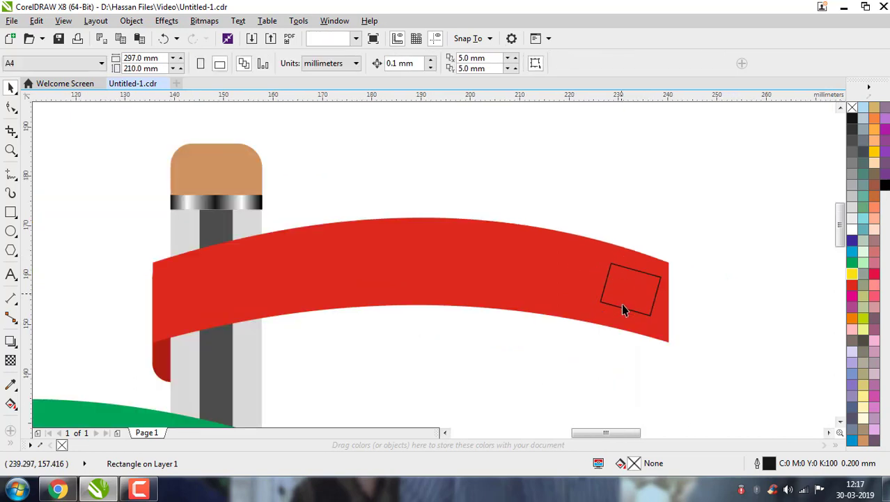
Step: Move the tilted rectangle on the yellow banner about 1.6 mm up to sit midway between the banner's edges
scroll(623, 310, down, 2)
drag(839, 221, 840, 267)
scroll(585, 324, up, 4)
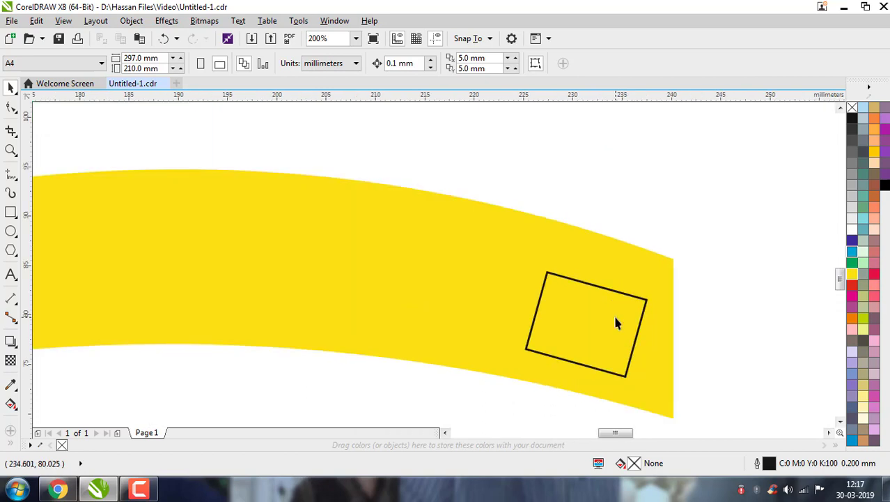
click(608, 318)
drag(588, 323, 591, 307)
click(687, 300)
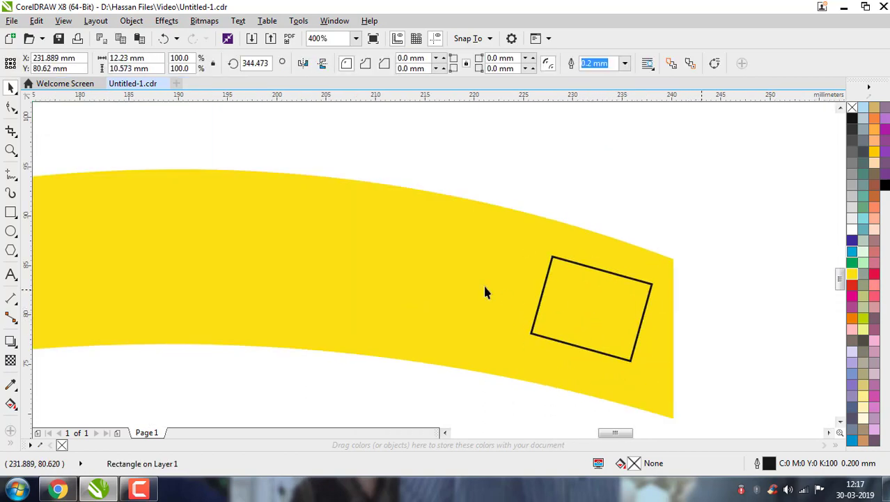
scroll(483, 282, down, 2)
scroll(221, 168, down, 2)
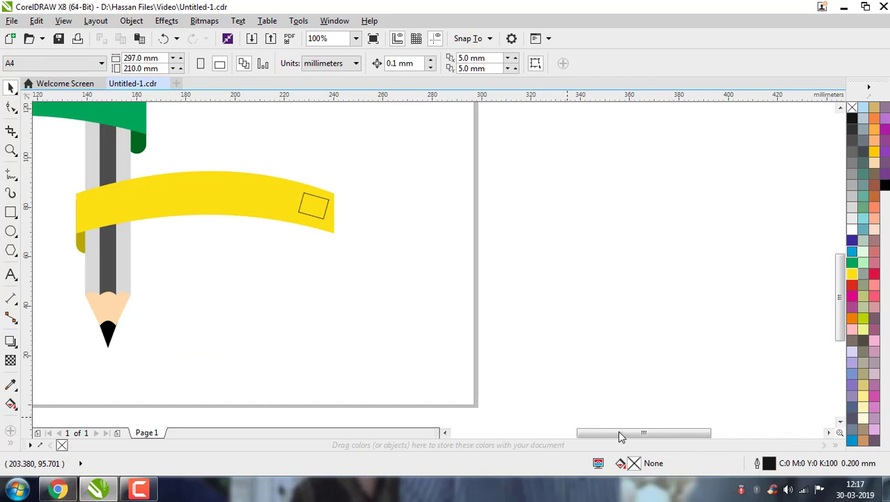
drag(622, 436, 567, 430)
drag(840, 293, 840, 242)
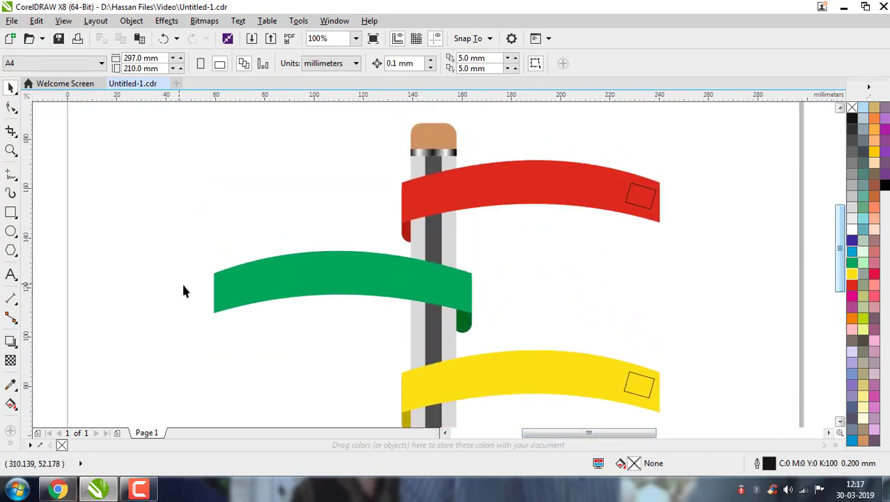
scroll(199, 292, up, 1)
drag(169, 216, 308, 316)
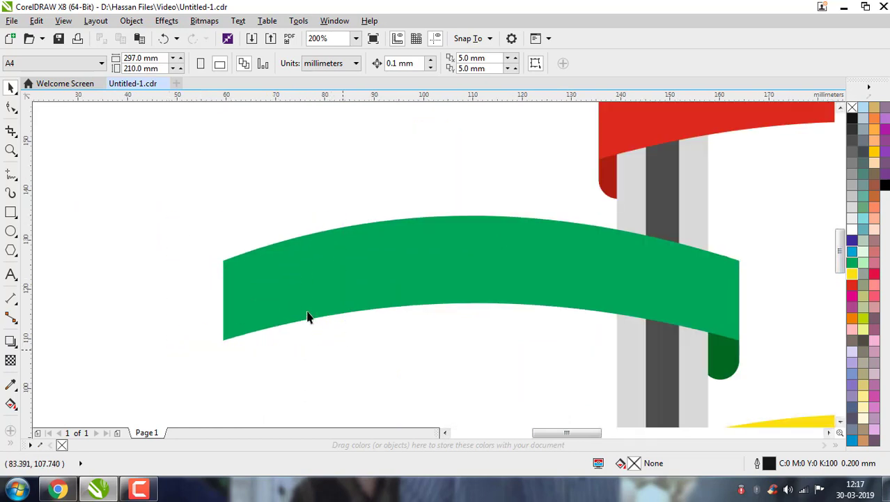
Step: Place a copy of the red banner's tilted rectangle on the green banner's left end and mirror it vertically
scroll(304, 316, down, 1)
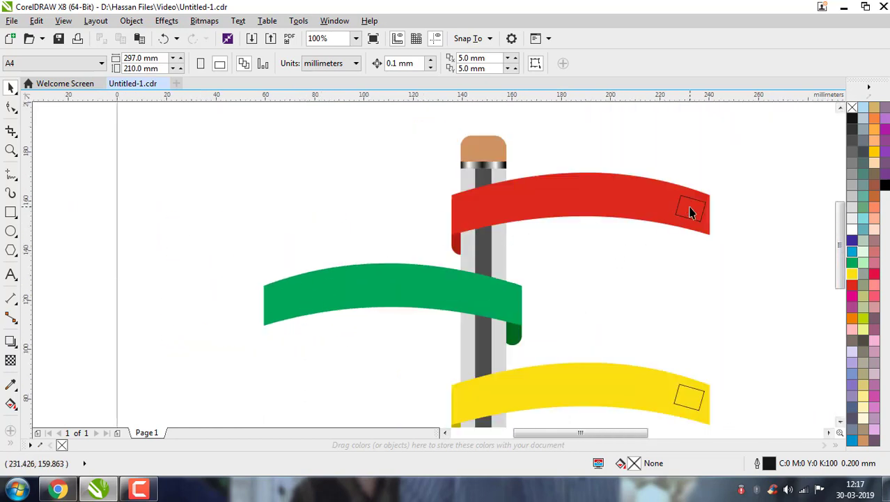
drag(688, 206, 282, 304)
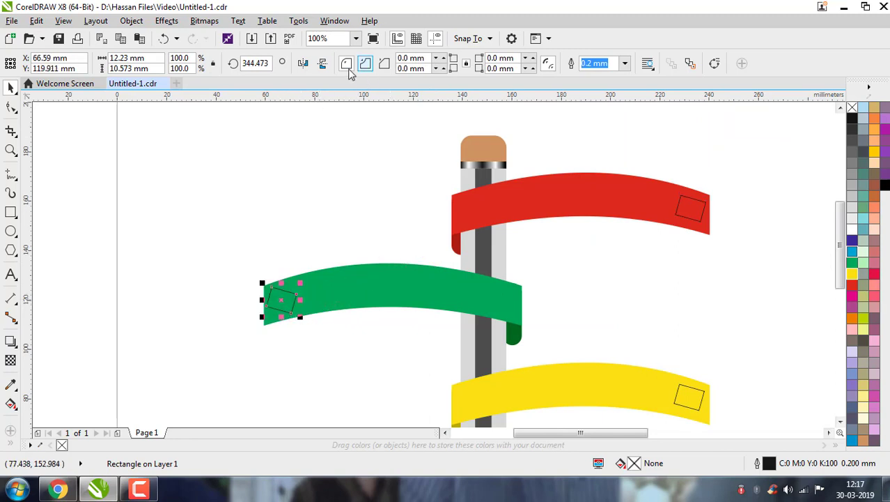
click(324, 62)
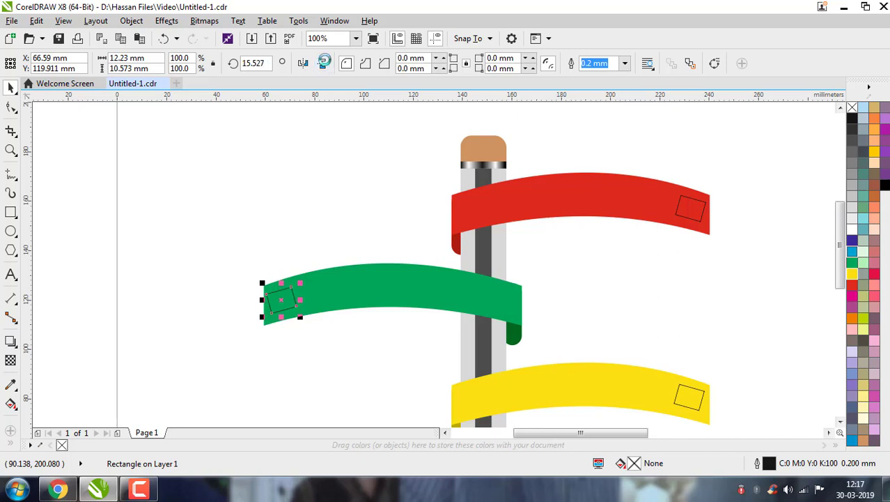
click(216, 256)
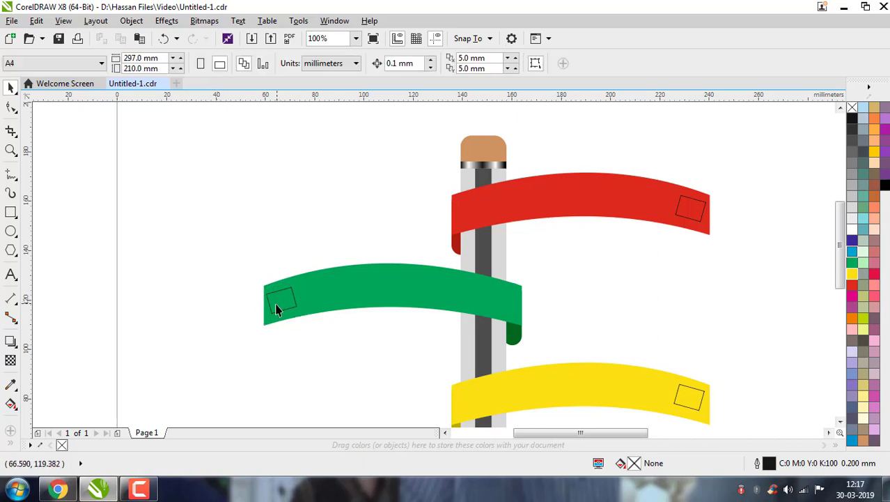
Step: Fine-tune the position of the green banner's tilted rectangle to about X 66.92 mm, Y 120.24 mm, midway between the banner's edges
scroll(259, 321, up, 2)
scroll(259, 322, down, 2)
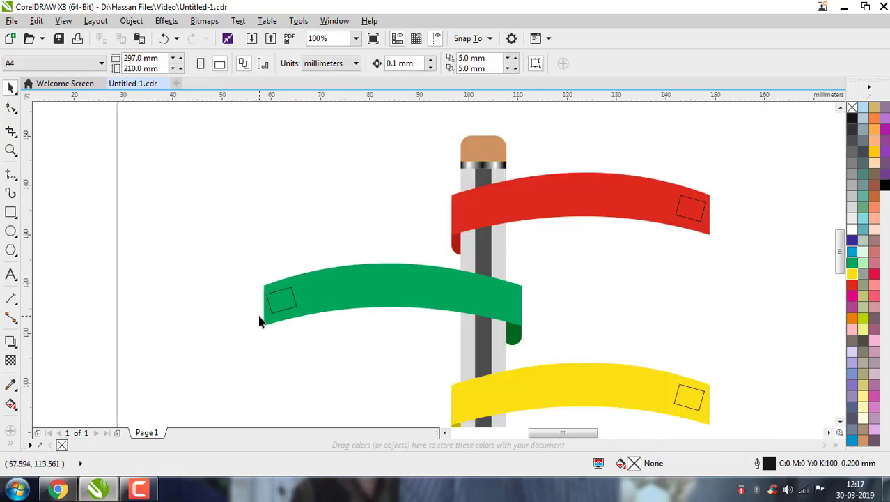
scroll(268, 310, up, 2)
scroll(314, 256, up, 2)
click(329, 269)
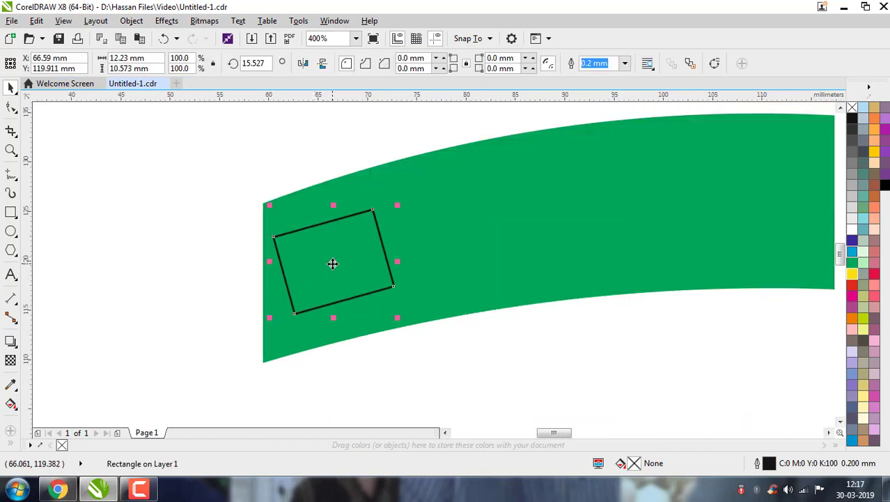
drag(330, 269, 339, 275)
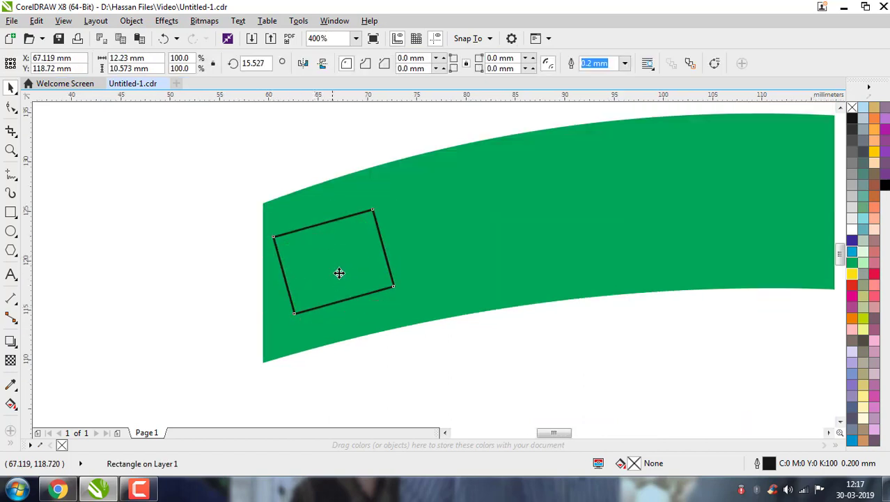
scroll(248, 260, down, 1)
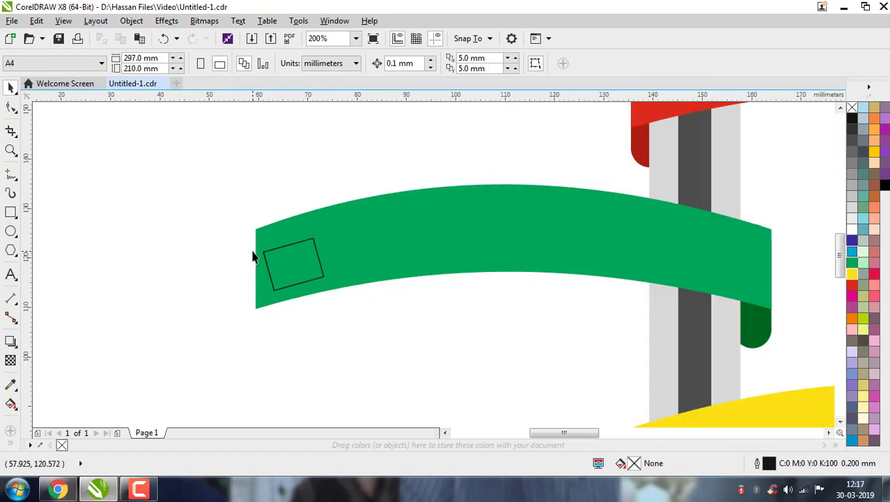
scroll(272, 260, up, 1)
drag(311, 279, 314, 264)
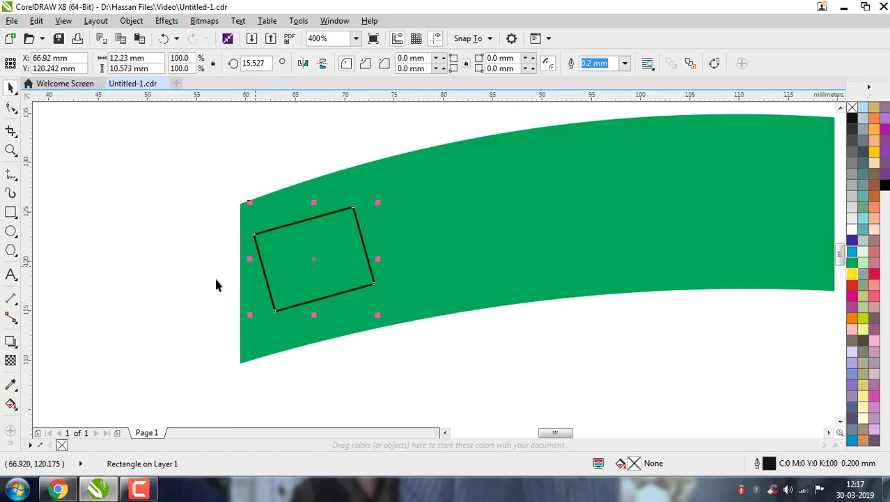
click(209, 271)
scroll(319, 279, down, 1)
scroll(319, 277, down, 1)
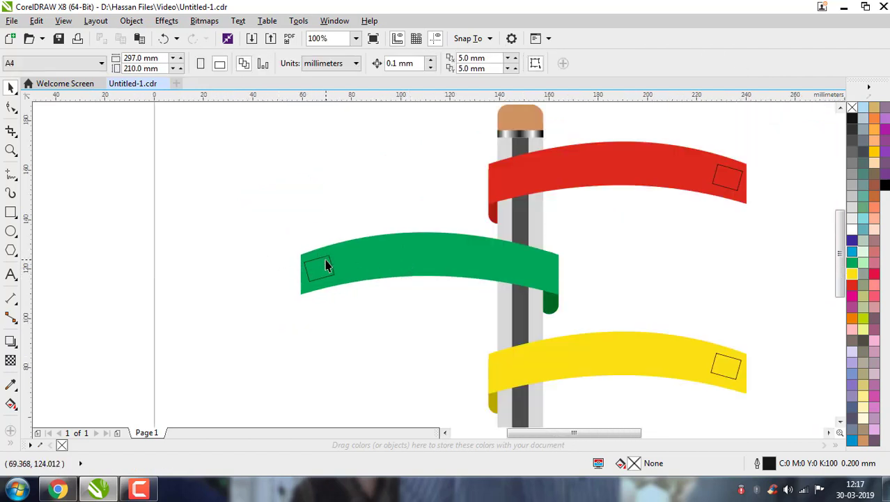
Step: Fill the green banner's tilted rectangle with white and remove its outline
scroll(326, 265, up, 1)
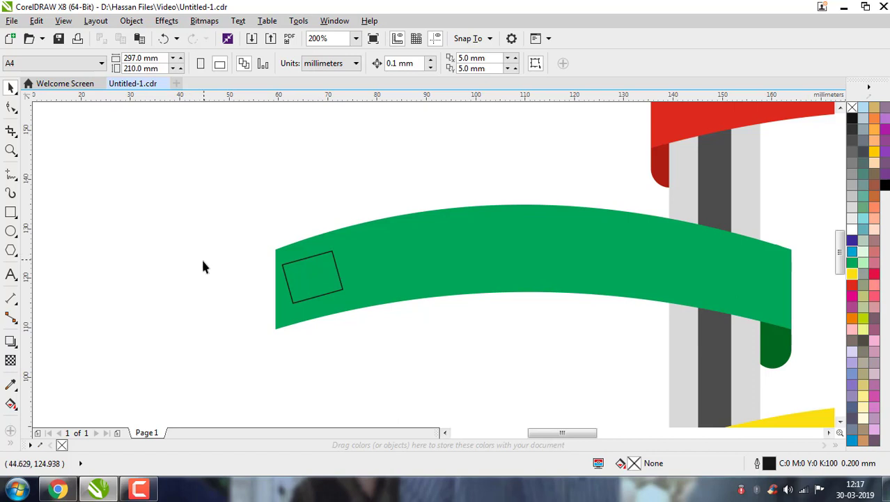
click(313, 291)
scroll(257, 284, down, 1)
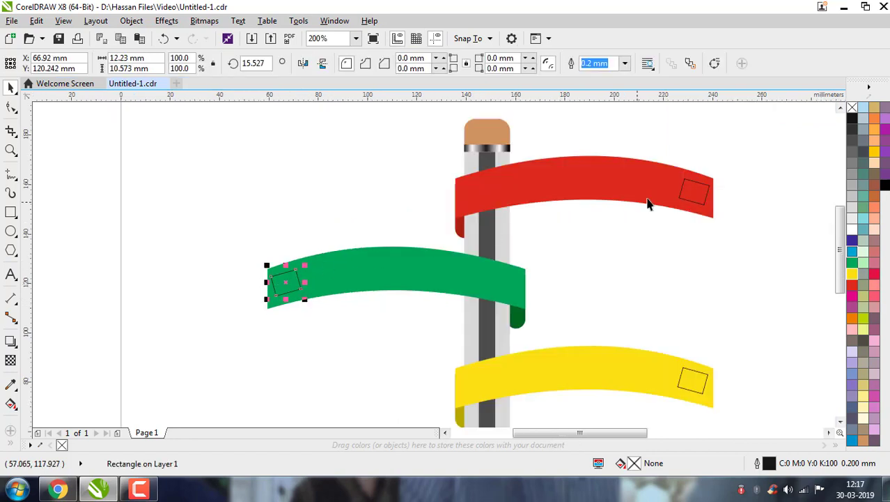
scroll(290, 278, up, 2)
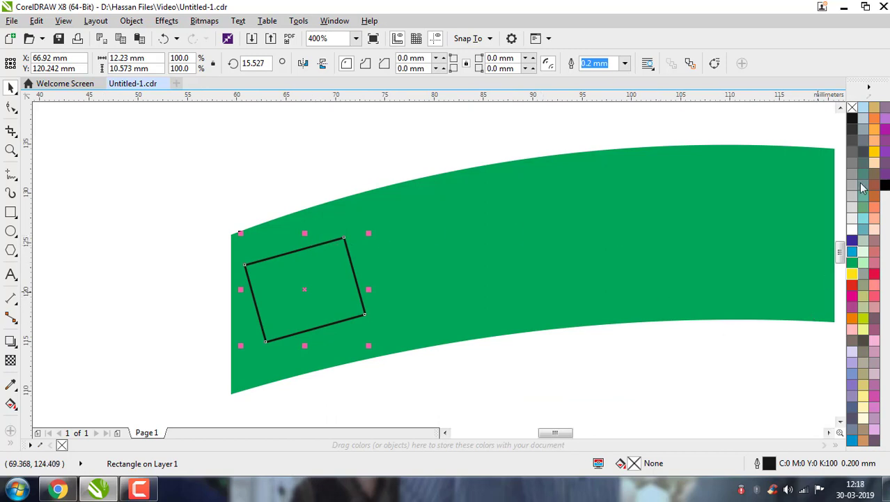
click(852, 229)
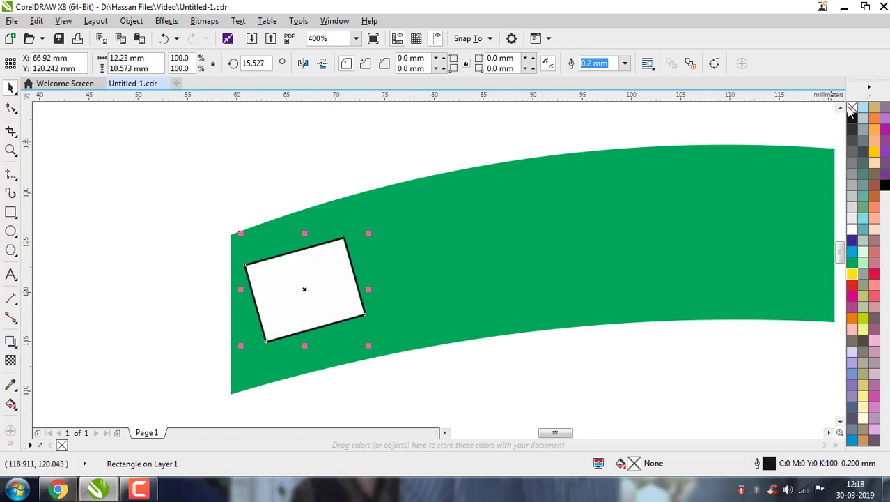
right_click(852, 111)
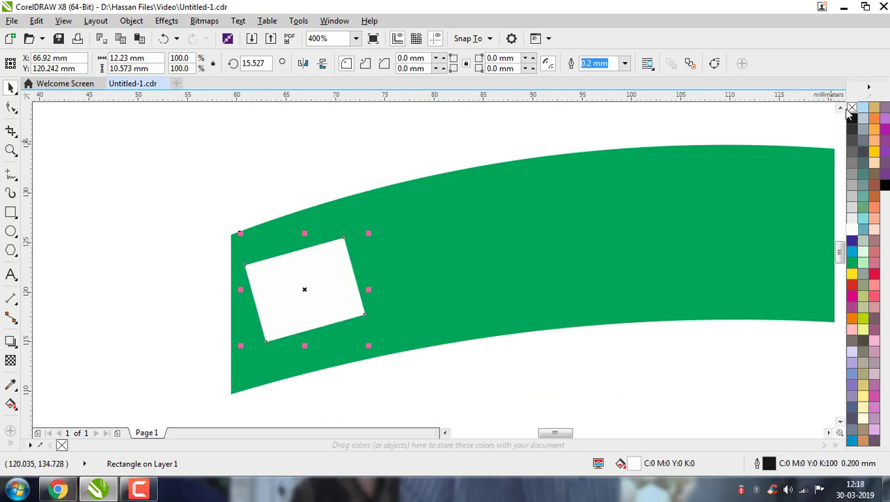
Step: Apply an elliptical fountain transparency to the white rectangle on the green banner
click(10, 360)
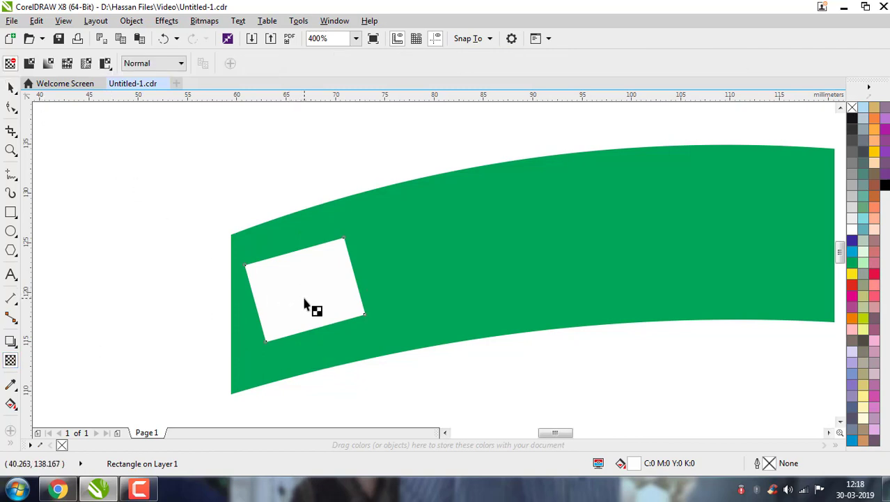
drag(289, 294, 339, 280)
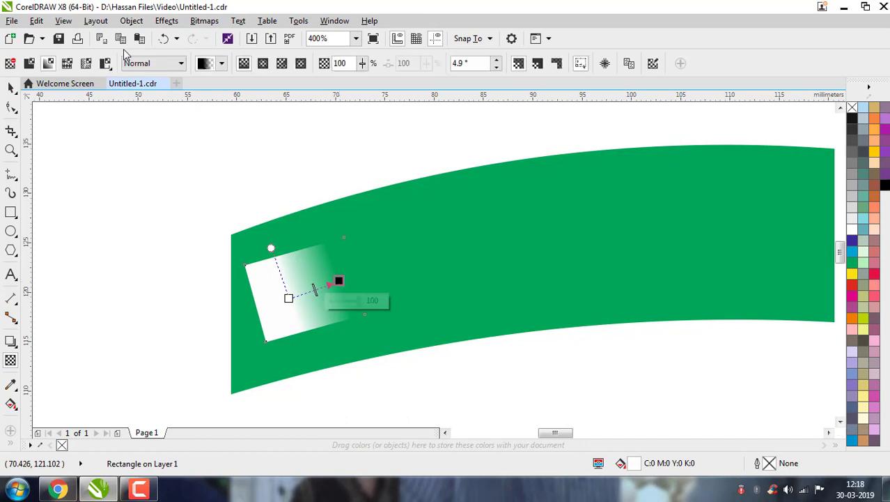
click(263, 63)
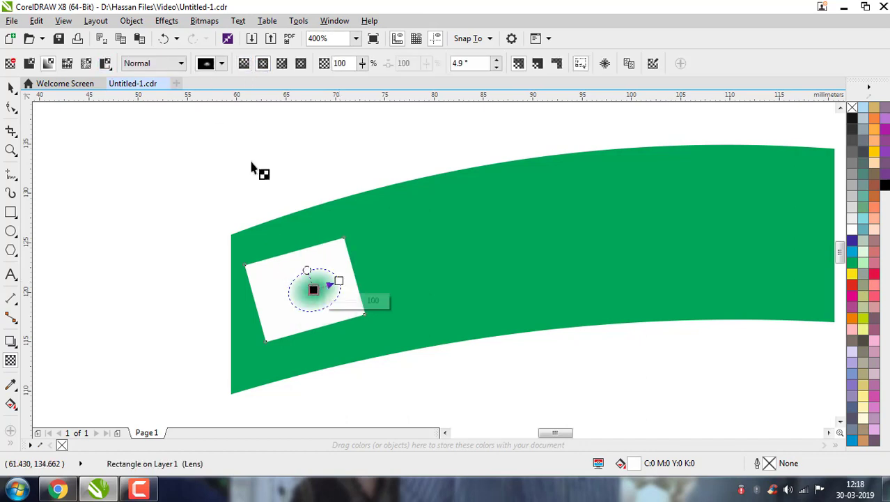
Step: Enlarge and recentre the elliptical transparency so its fade nearly reaches the edges of the green banner's rectangle
scroll(292, 304, up, 2)
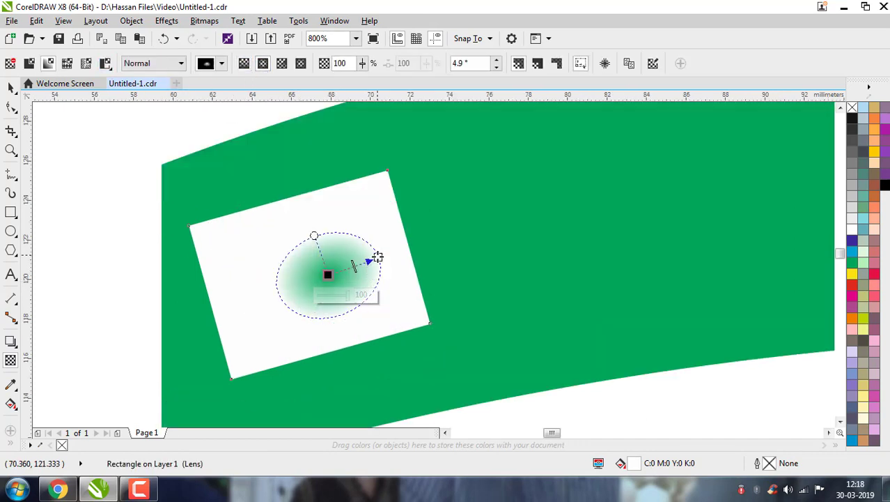
drag(376, 255, 409, 252)
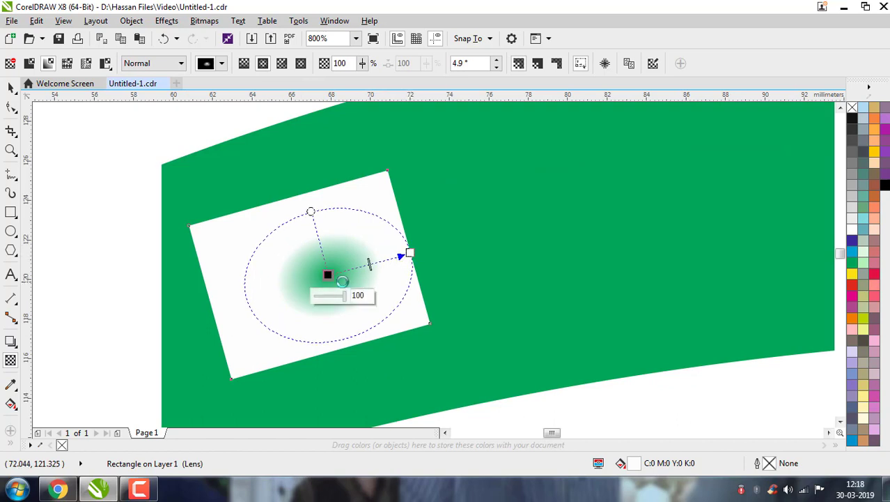
drag(328, 275, 310, 282)
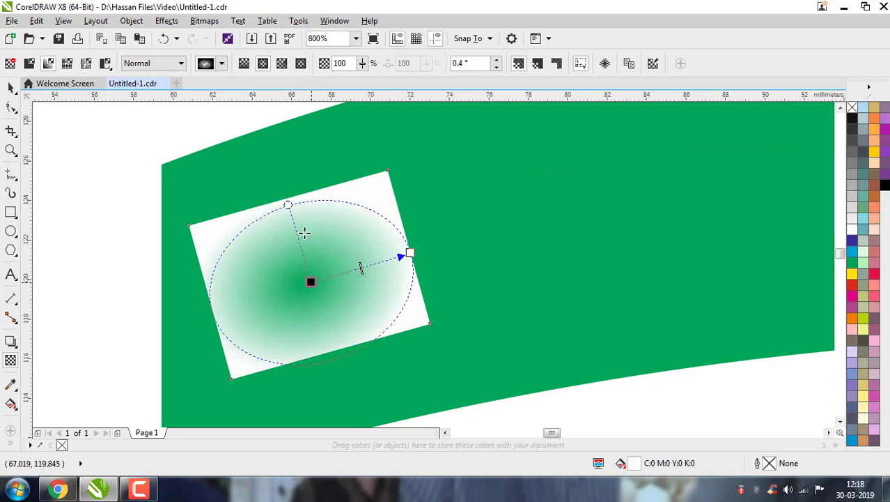
drag(288, 205, 282, 194)
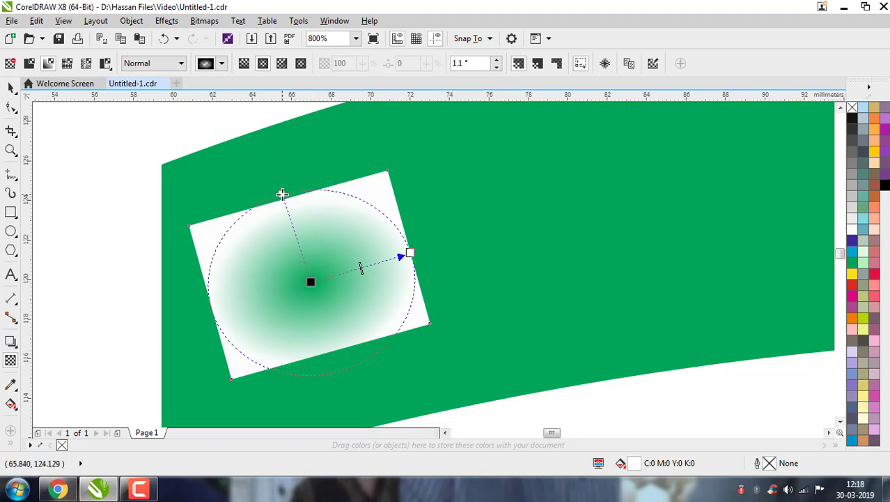
click(10, 87)
click(103, 203)
scroll(133, 220, down, 3)
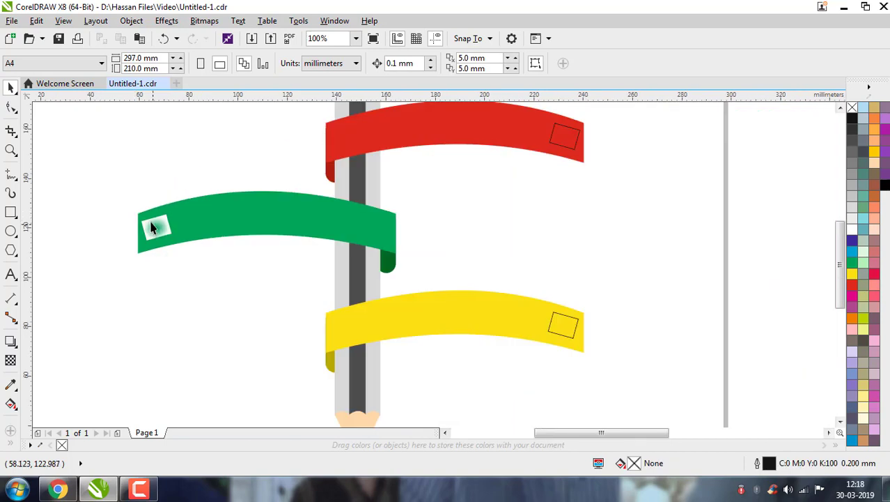
Step: Give the red banner's tilted rectangle an elliptical fountain transparency and a white fill
scroll(153, 212, up, 1)
scroll(191, 241, down, 1)
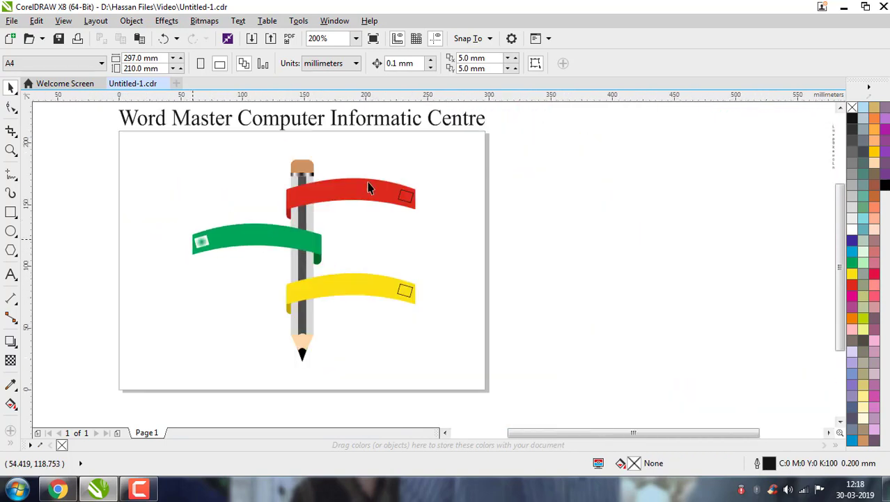
scroll(404, 189, up, 1)
click(398, 175)
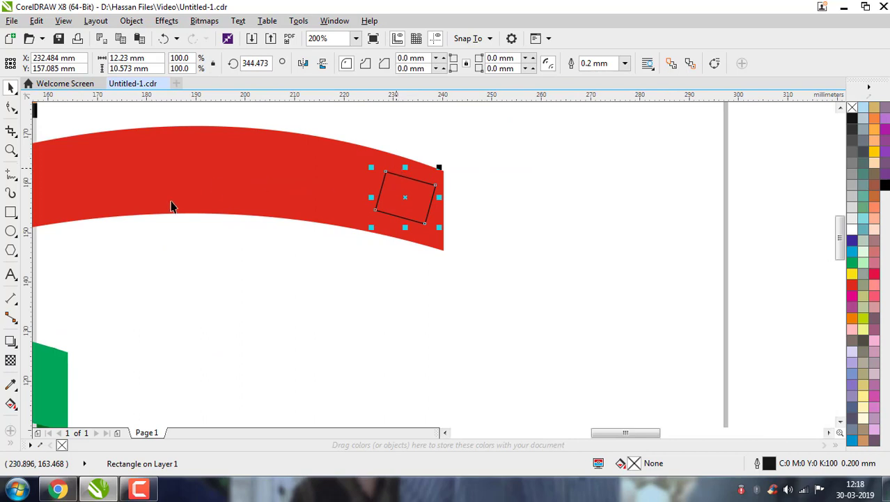
click(10, 360)
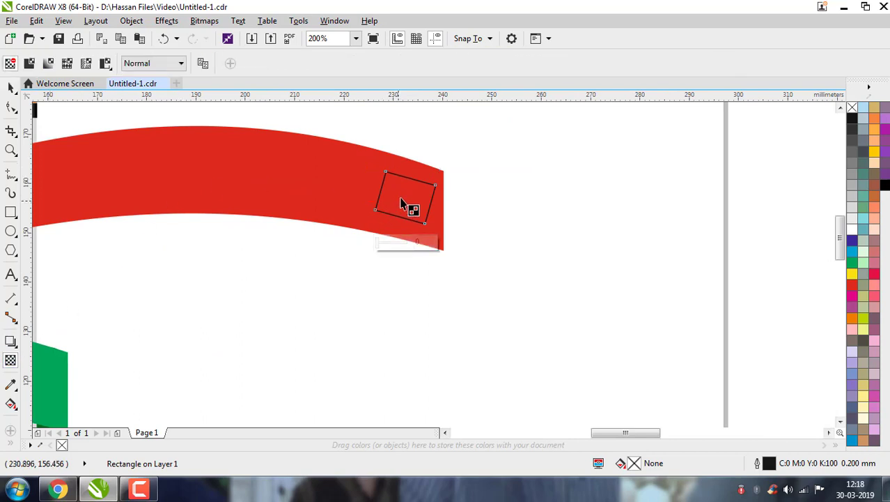
drag(401, 198, 418, 179)
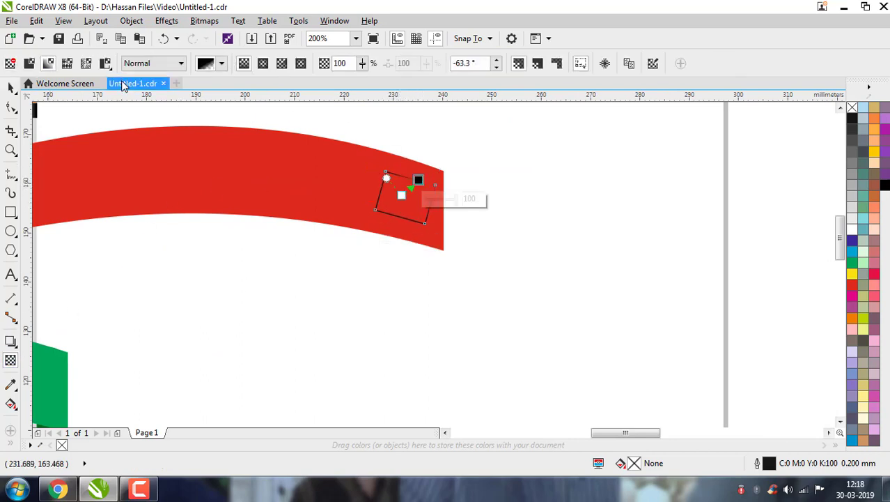
click(263, 63)
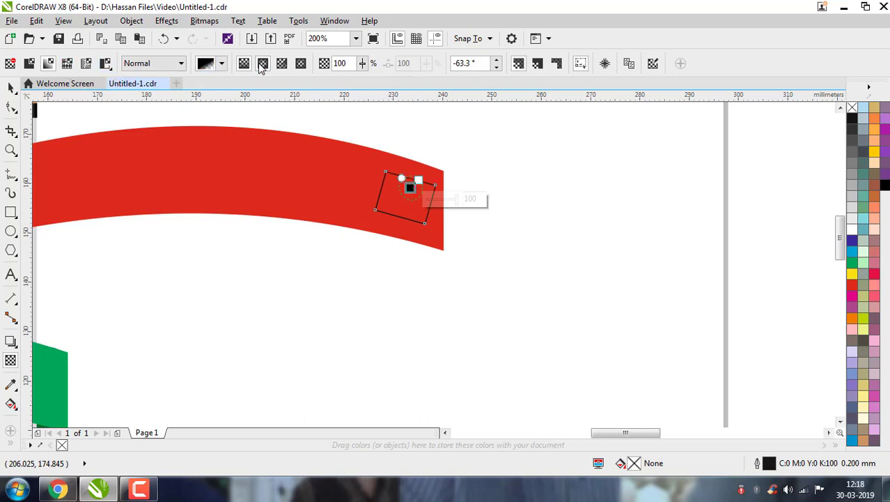
click(11, 88)
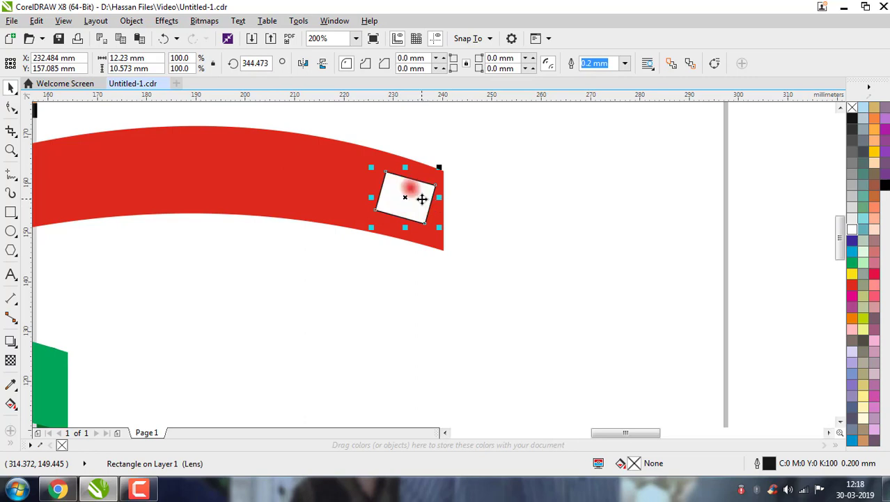
Step: Centre and enlarge the elliptical transparency within the red banner's rectangle, and remove the rectangle's outline
scroll(416, 195, up, 1)
click(11, 359)
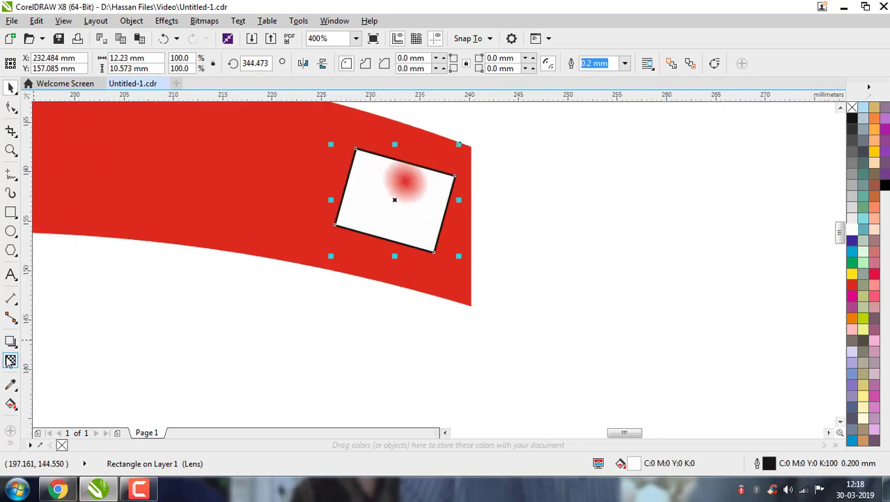
scroll(412, 189, up, 1)
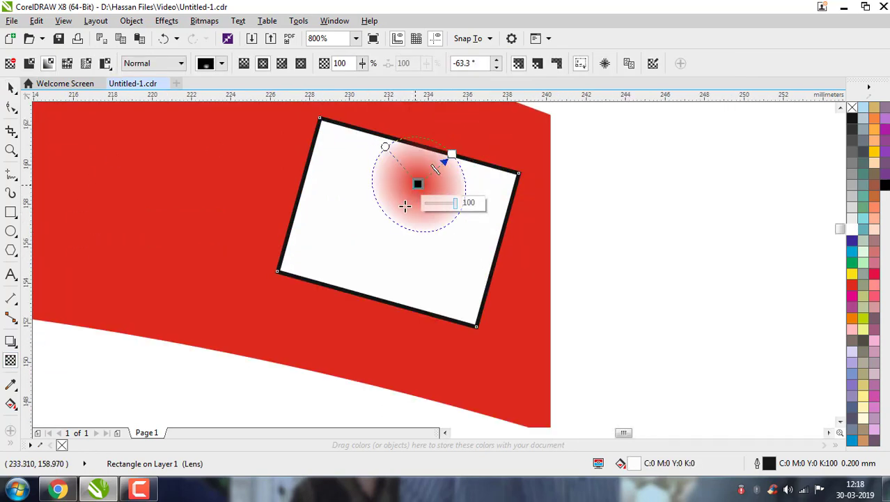
drag(415, 185, 405, 244)
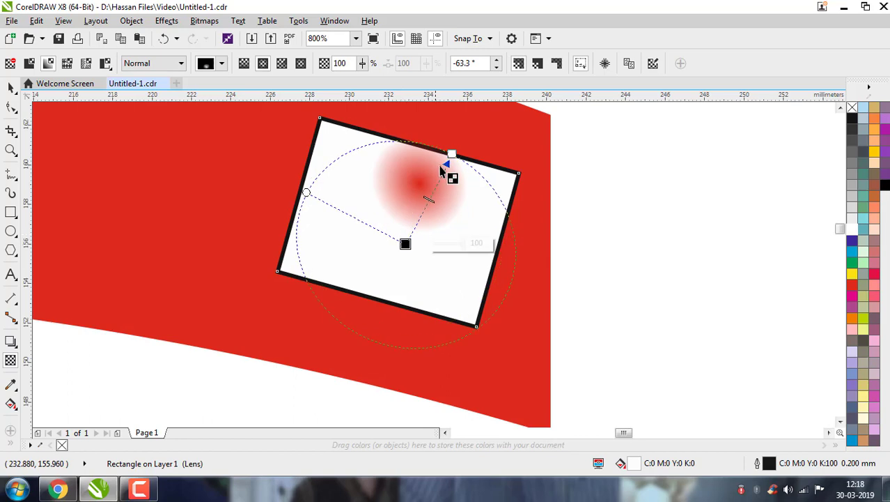
drag(450, 158, 436, 150)
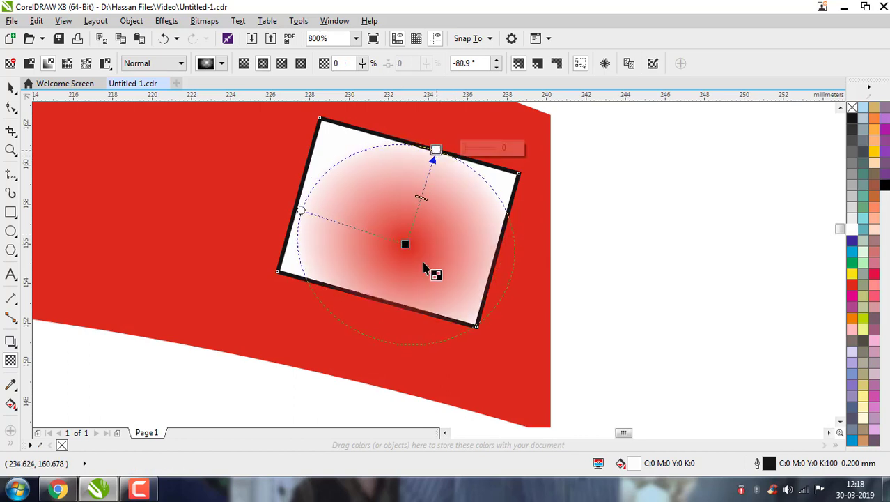
drag(406, 240, 407, 227)
drag(433, 147, 430, 154)
drag(328, 202, 315, 196)
click(11, 86)
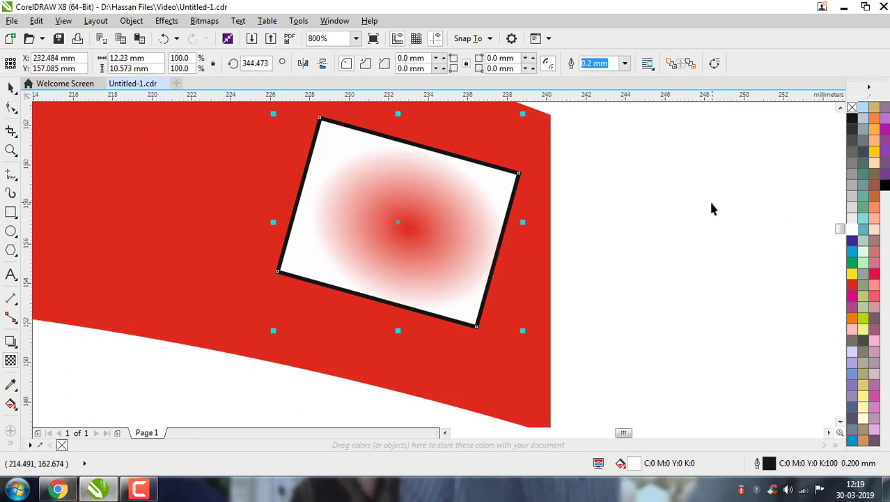
click(595, 196)
scroll(433, 208, down, 5)
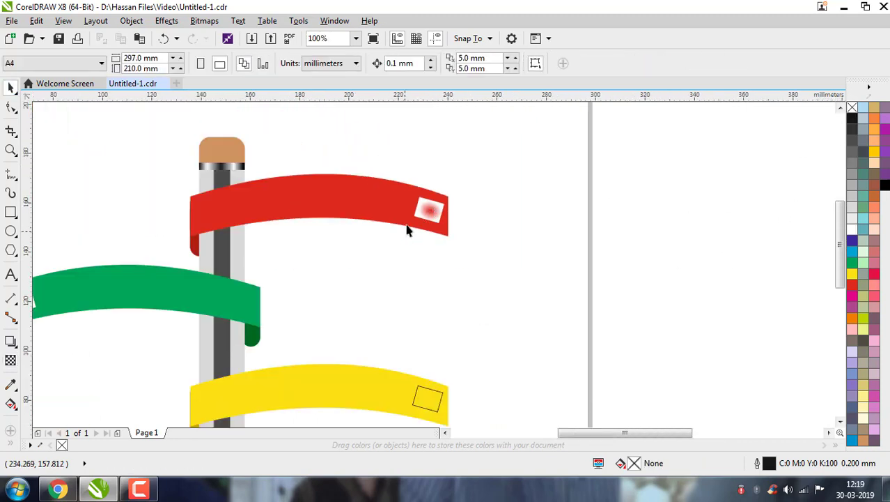
Step: Replace the unfilled rectangle on the yellow banner with a copy of the red banner's faded white rectangle
scroll(407, 230, down, 2)
scroll(206, 271, up, 2)
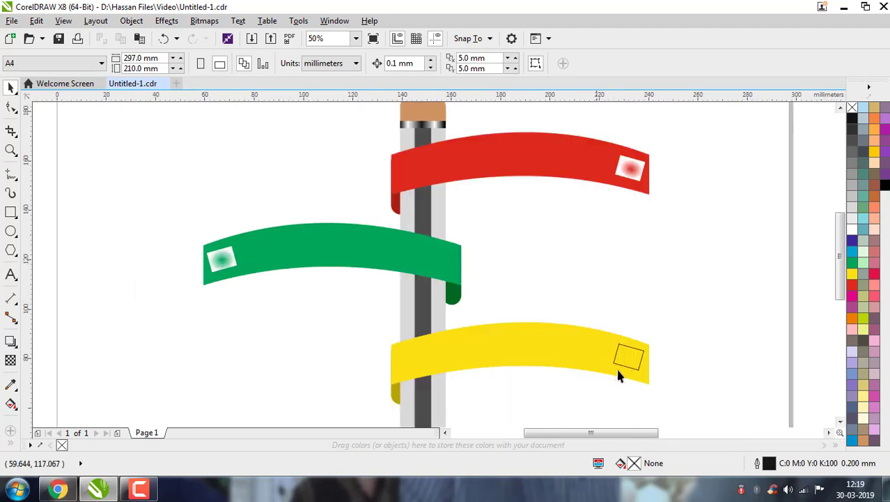
scroll(642, 378, up, 2)
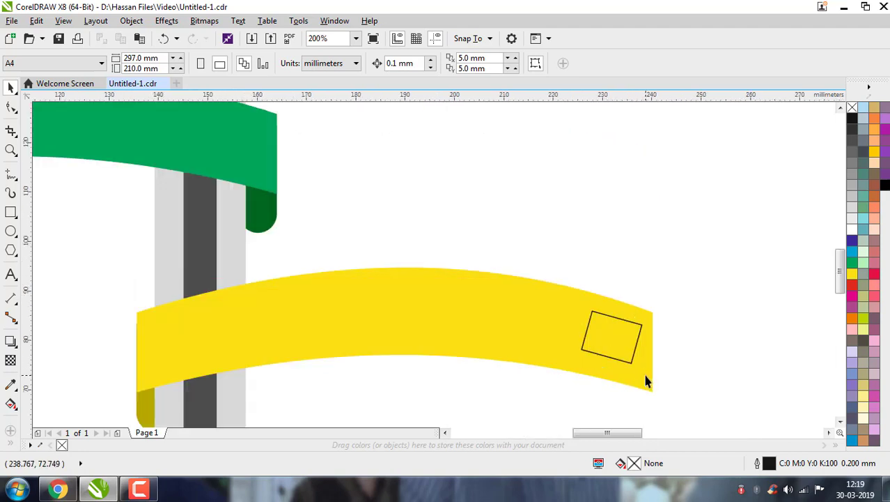
click(627, 356)
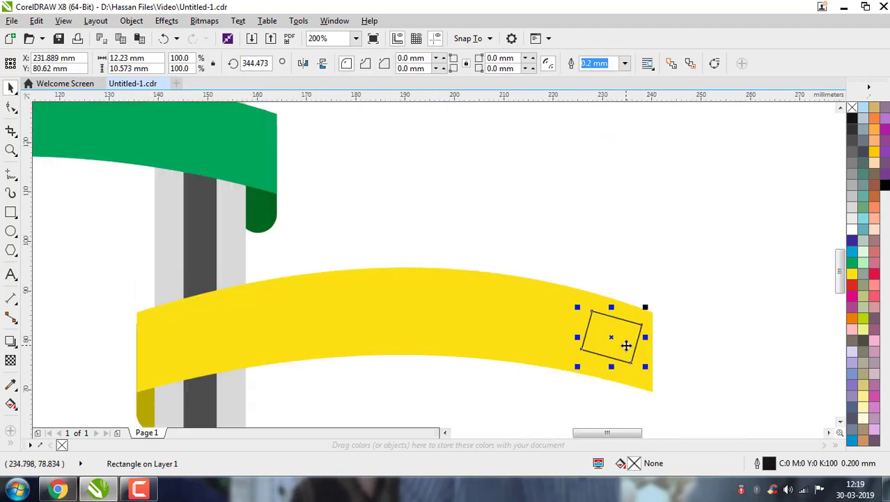
key(Delete)
scroll(627, 345, down, 2)
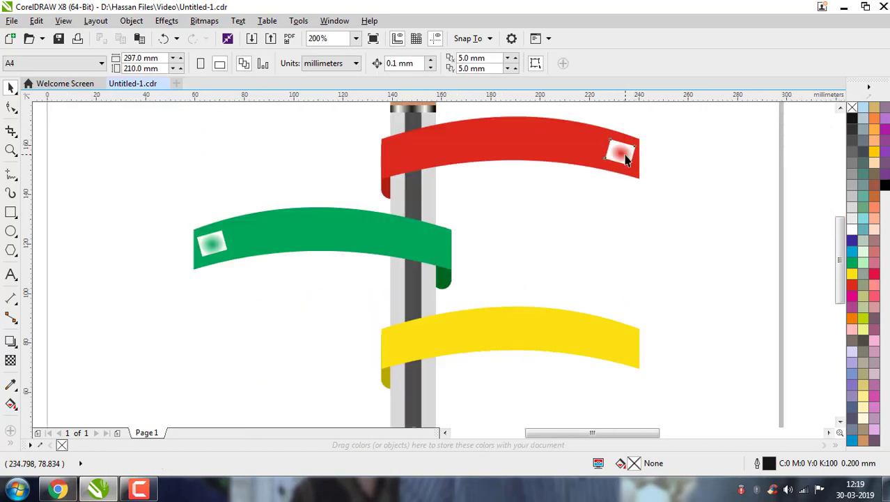
drag(626, 160, 619, 349)
click(634, 313)
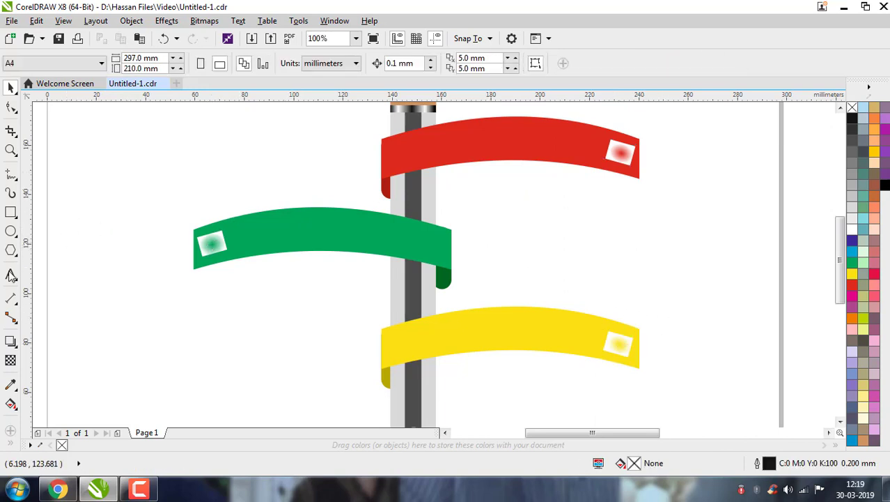
Step: Add the artistic text "123" in 24 pt Arial on the empty page area beside the green banner
key(F8)
click(88, 278)
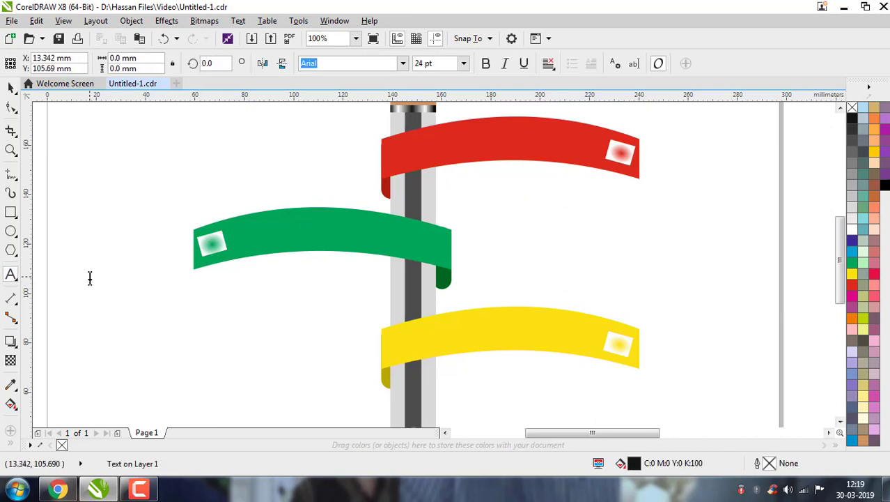
text(123)
key(Escape)
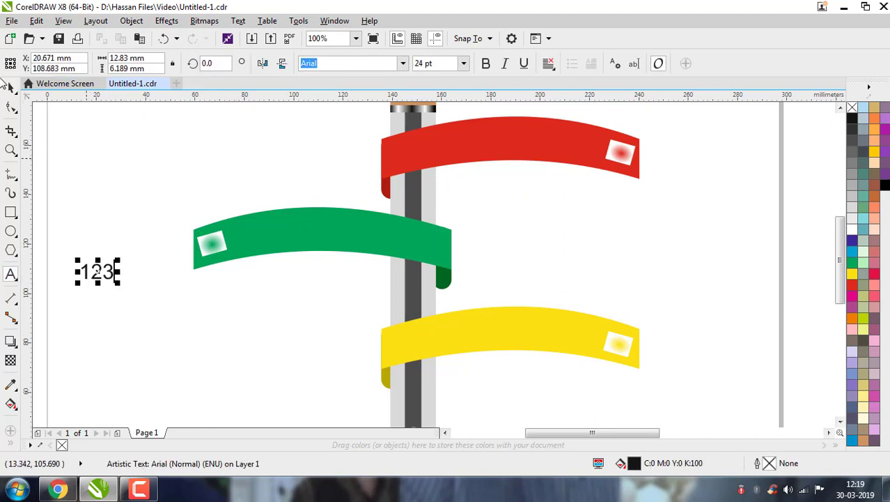
click(9, 87)
key(ctrl+space)
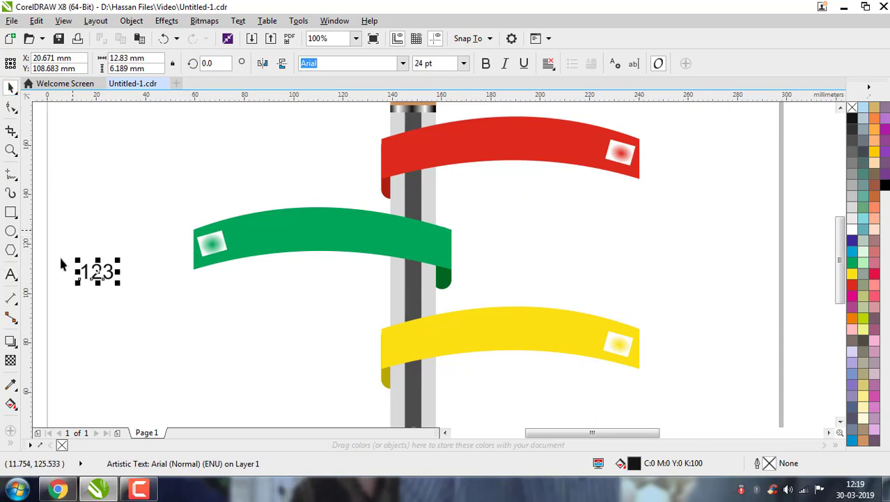
Step: Scale the "123" text down to about 5.7 pt and break it apart into separate digits
scroll(93, 264, up, 4)
scroll(92, 263, up, 2)
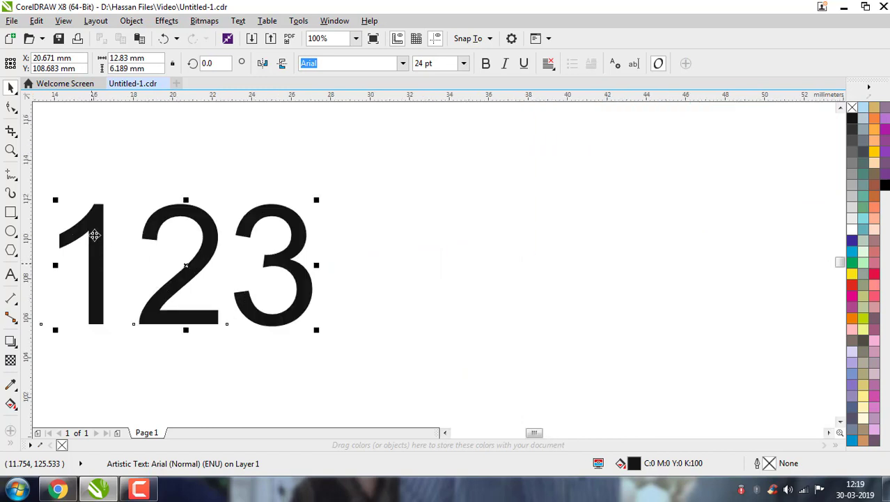
drag(55, 200, 248, 250)
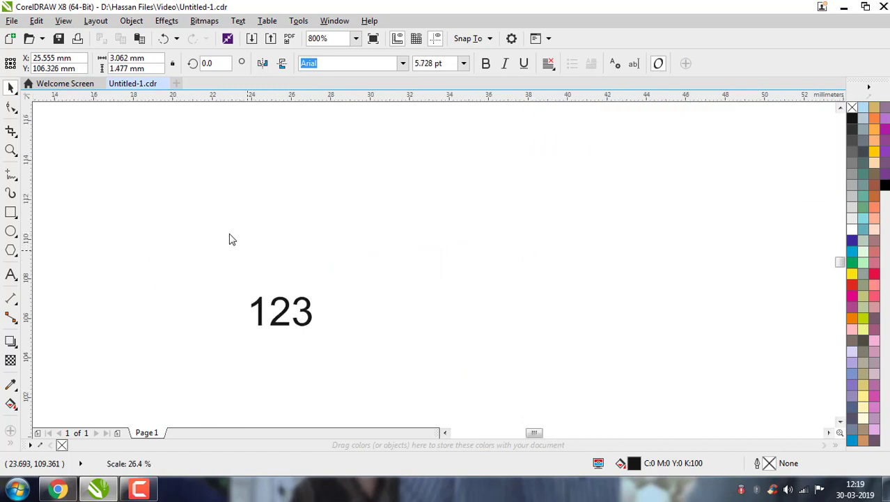
drag(259, 321, 259, 322)
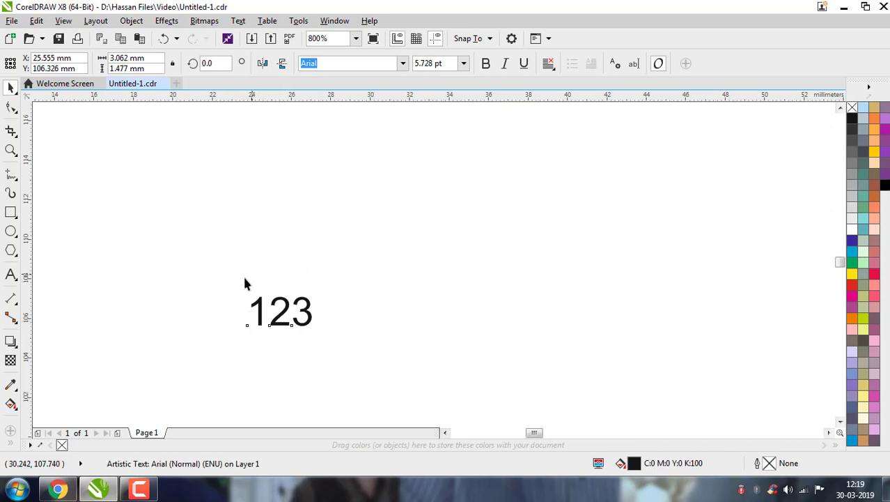
Step: Move the digit 1 aside and place the digit 2 at the centre of the green banner's white rectangle
scroll(243, 280, down, 2)
drag(335, 256, 472, 181)
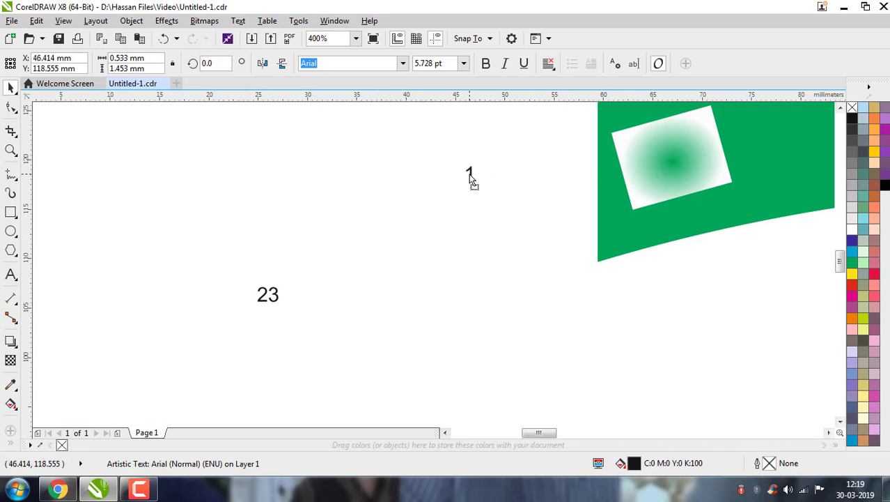
click(264, 301)
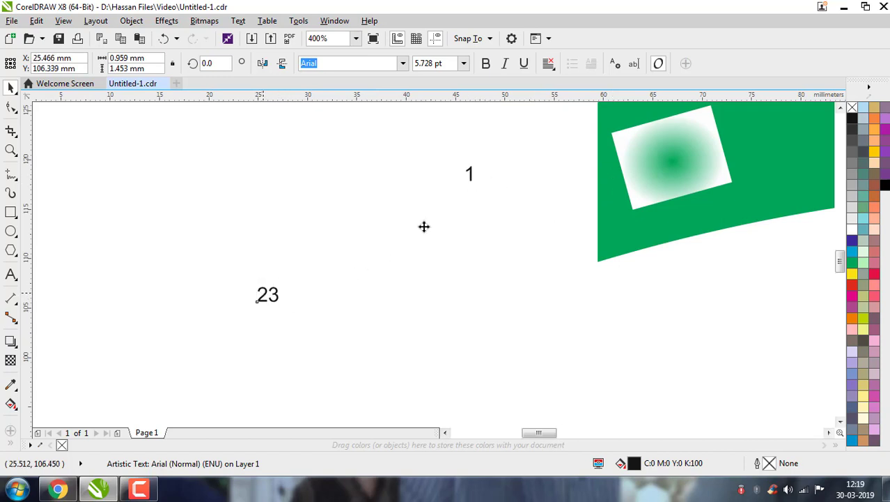
drag(424, 227, 671, 159)
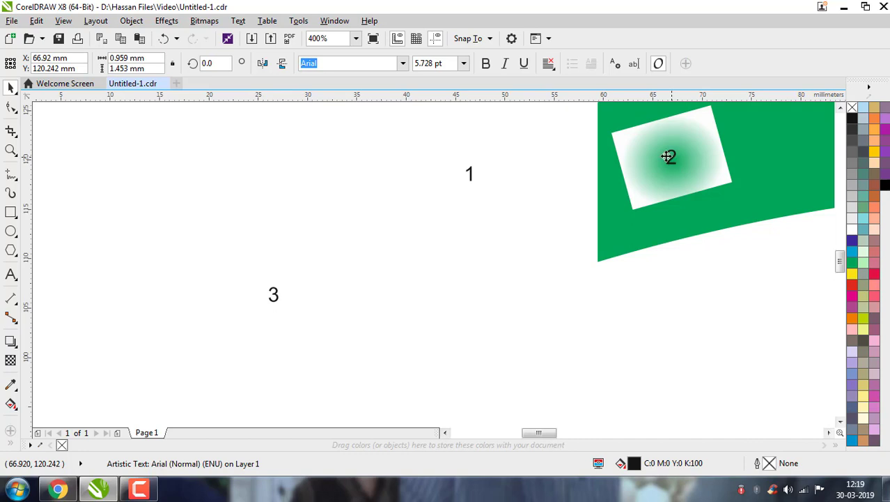
scroll(332, 244, down, 2)
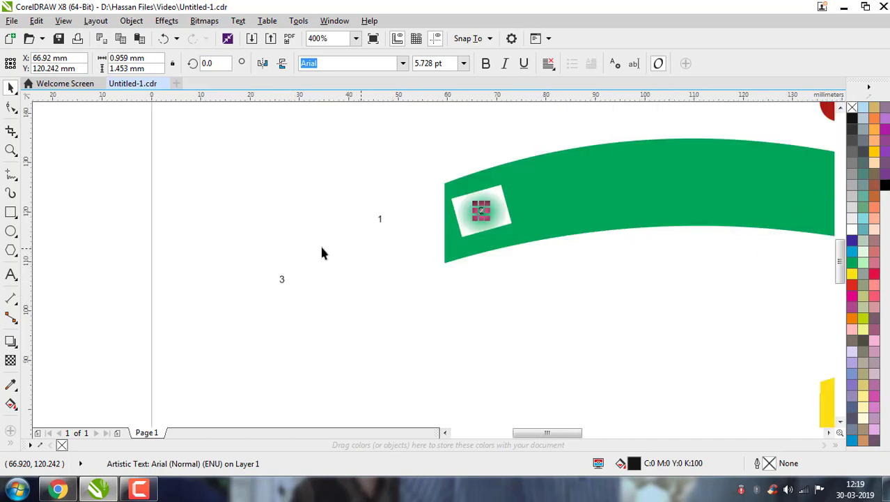
scroll(478, 333, down, 2)
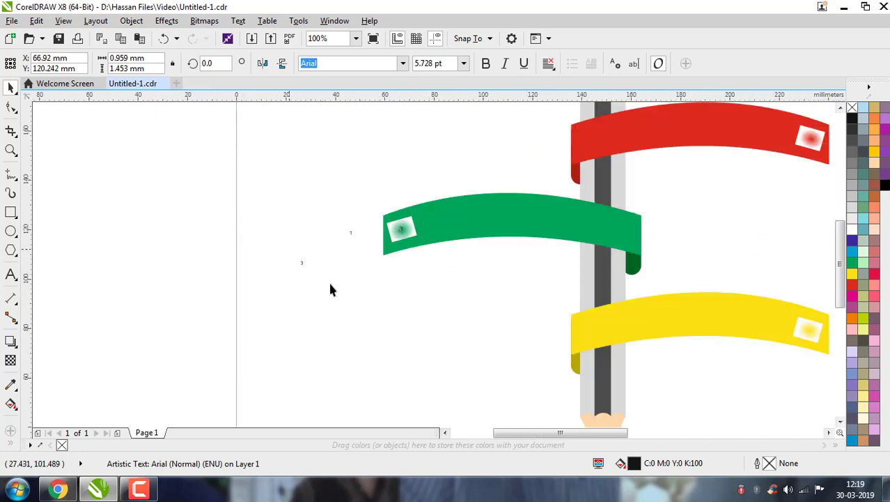
Step: Place the digit 3 on the yellow banner's white rectangle and the digit 1 on the red banner's
drag(302, 262, 807, 333)
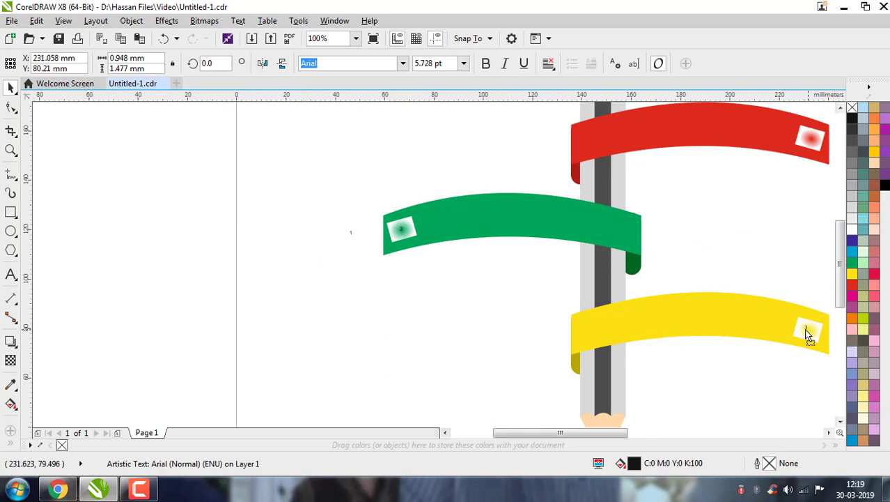
click(351, 232)
drag(351, 232, 809, 138)
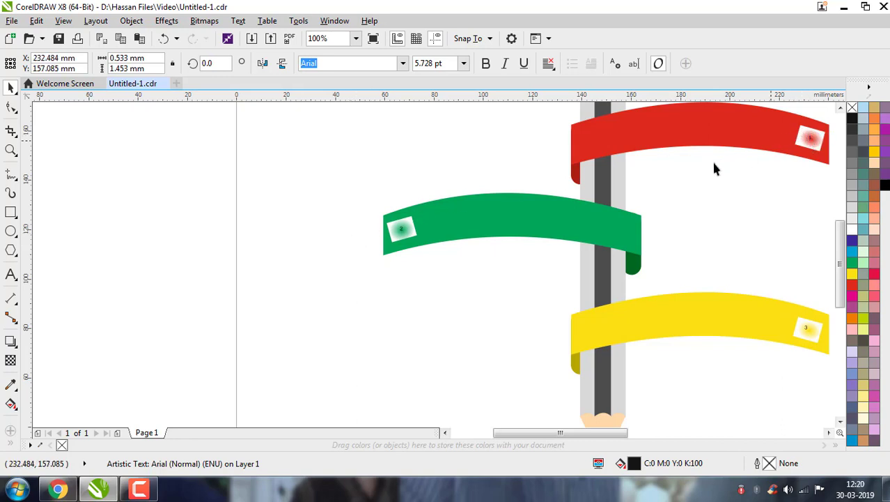
scroll(711, 160, down, 1)
scroll(712, 156, up, 2)
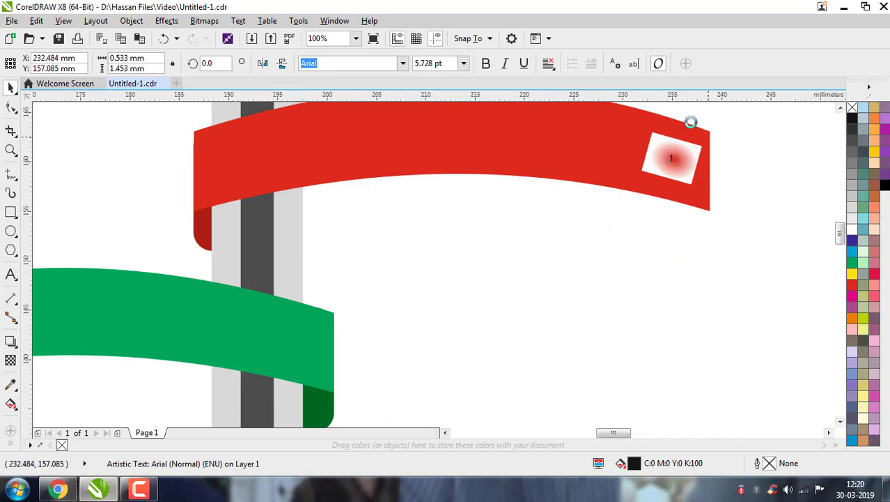
scroll(692, 135, up, 1)
click(603, 259)
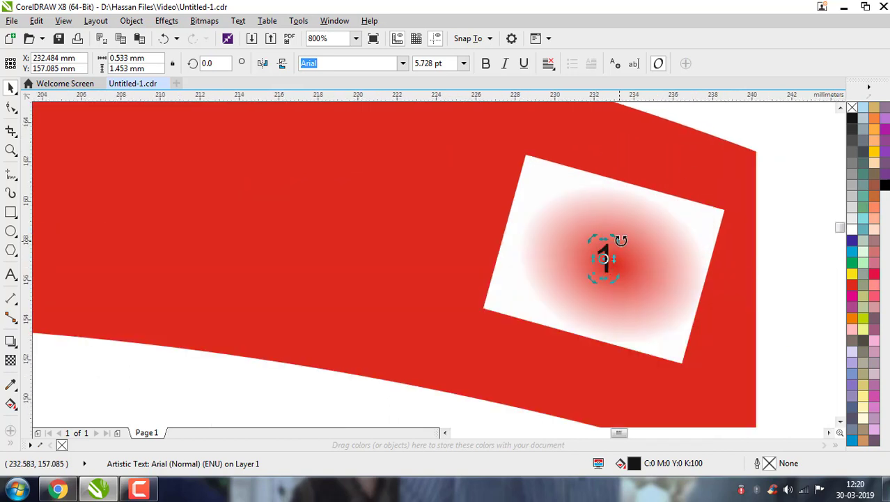
click(619, 240)
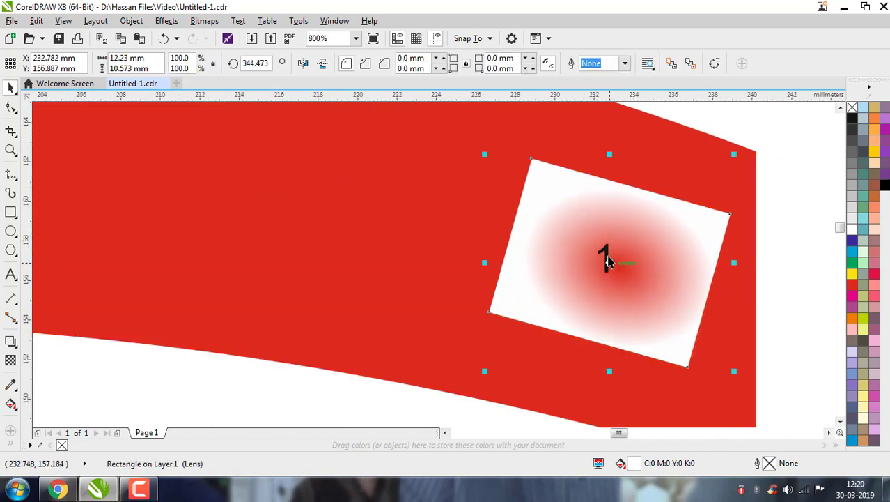
drag(620, 254, 614, 249)
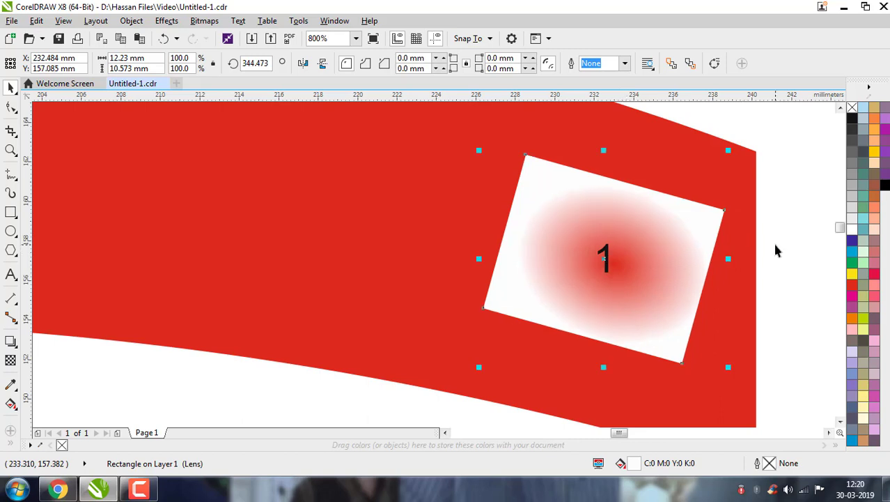
key(Escape)
Step: Rotate the digit 1 to about 331° and enlarge it to about 3.9 × 6 mm within the red banner's rectangle
click(605, 259)
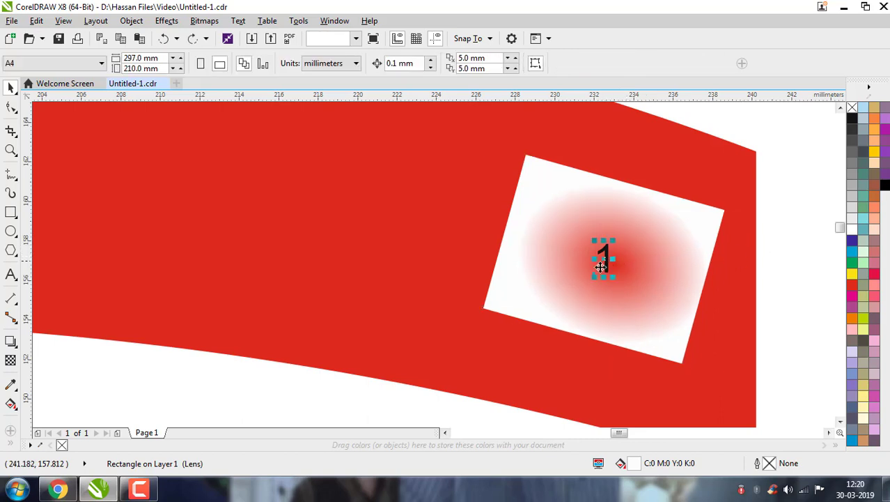
click(610, 249)
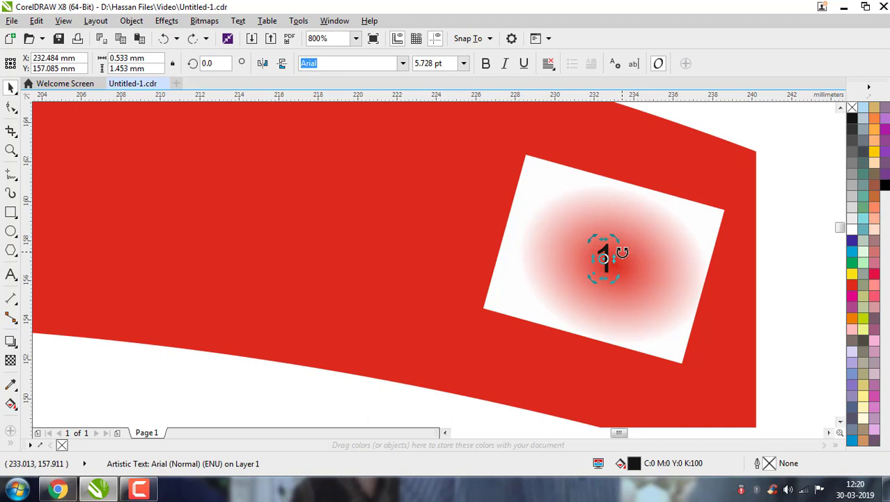
drag(618, 239, 689, 213)
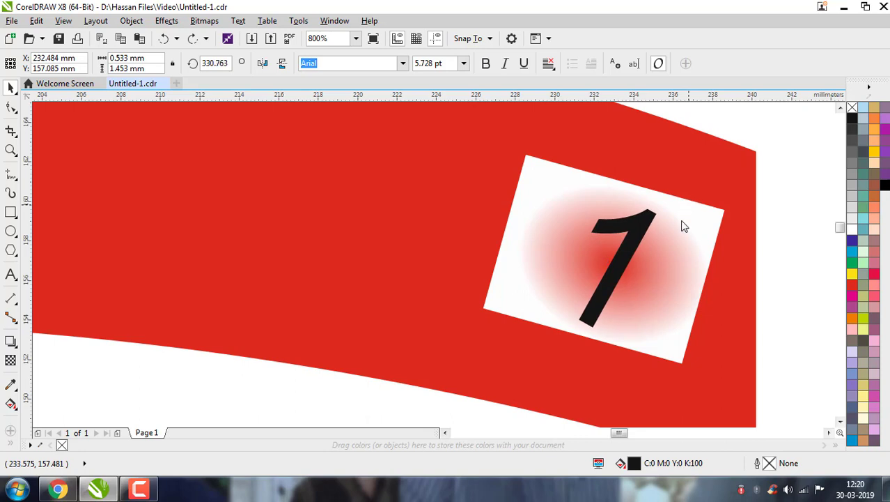
click(597, 314)
Step: Fill the digit 1 on the red banner with the solid black colour and deselect it
click(886, 191)
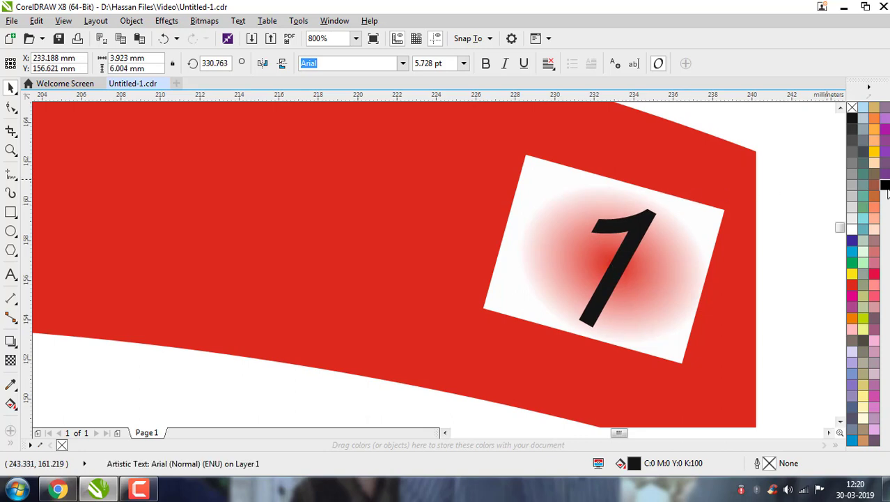
scroll(680, 211, down, 5)
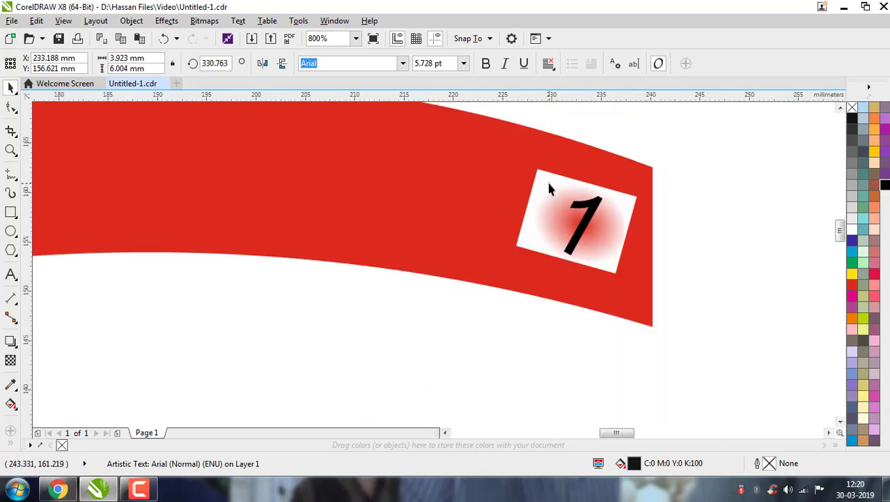
key(Escape)
Step: Enlarge the digit 3 on the yellow banner's rectangle to about 14.5 pt
scroll(254, 283, down, 2)
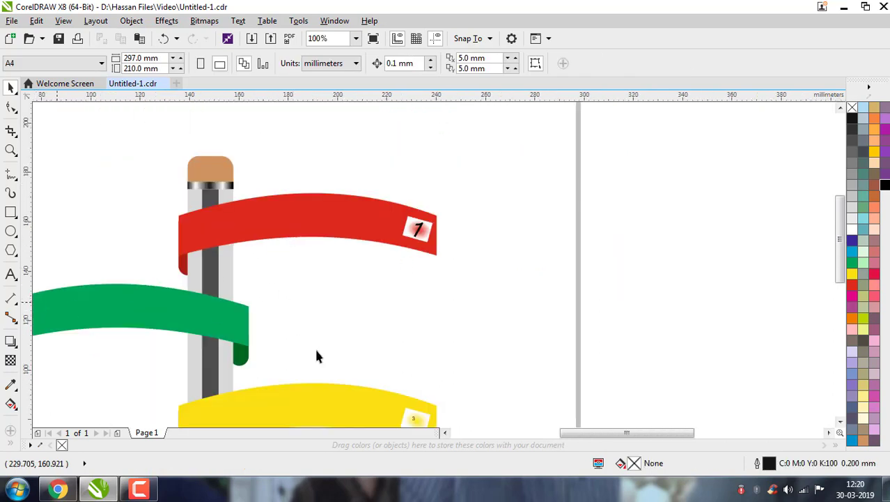
scroll(839, 273, down, 5)
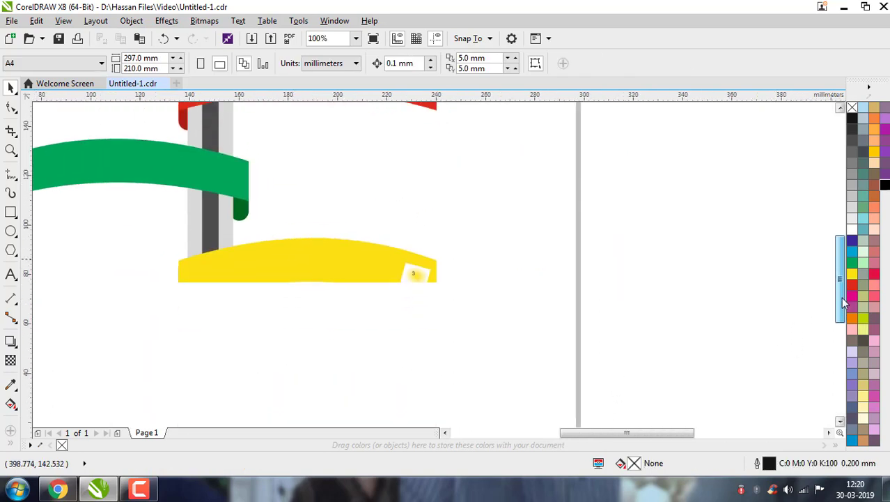
scroll(398, 258, up, 3)
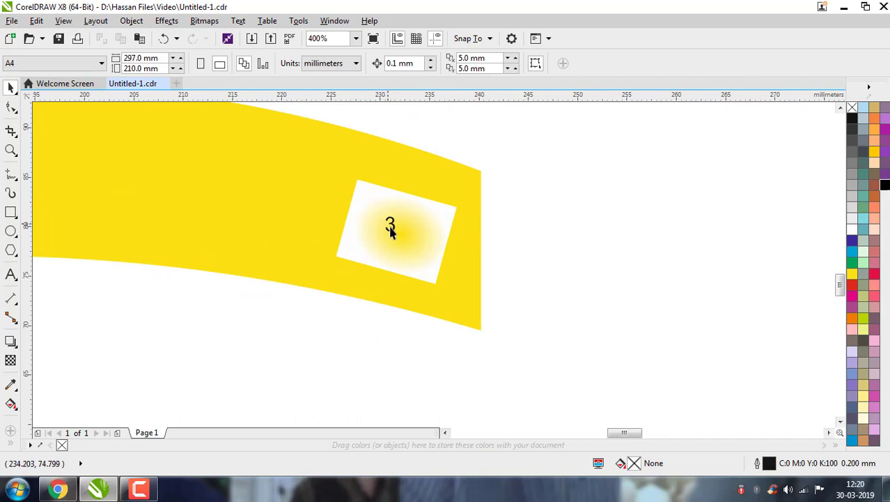
click(388, 221)
scroll(391, 221, up, 1)
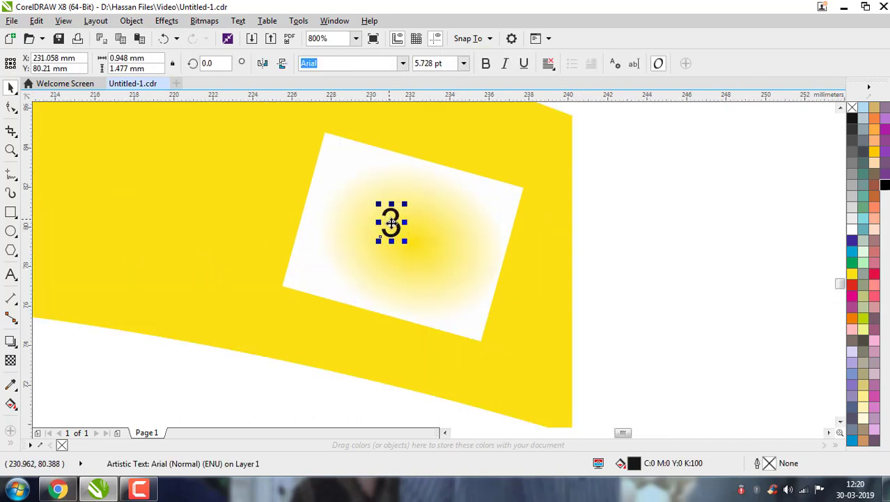
drag(380, 243, 401, 235)
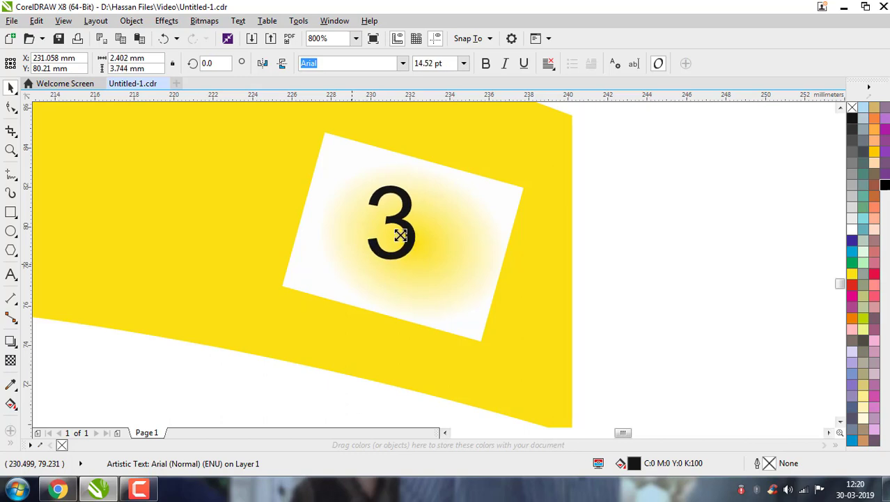
Step: Rotate the digit 3 to about 345° and move it towards the centre of the yellow banner's rectangle
click(395, 224)
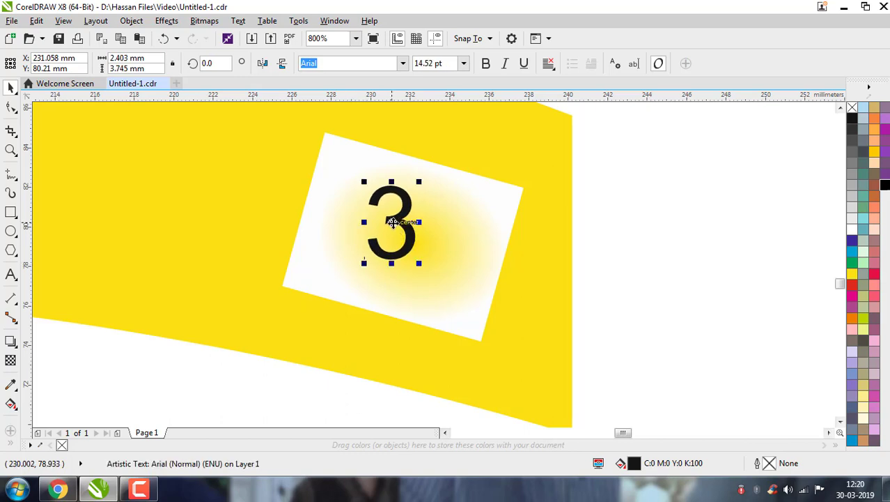
drag(427, 192, 428, 192)
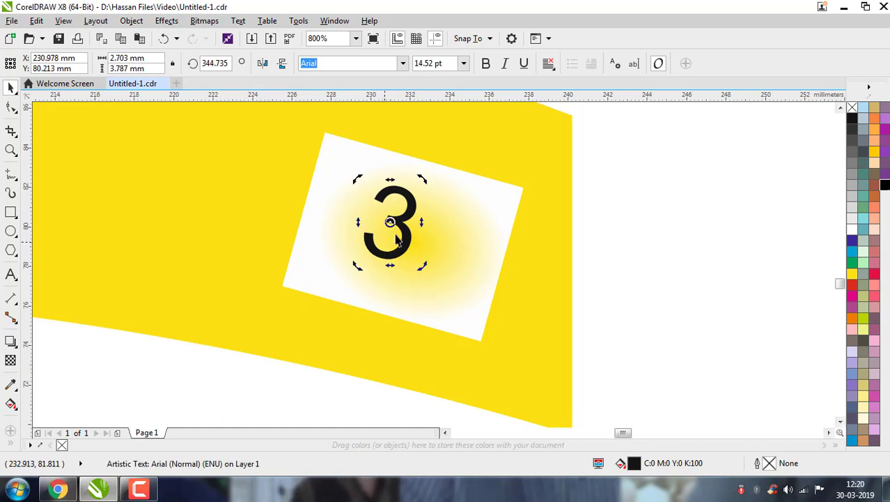
drag(408, 232, 418, 236)
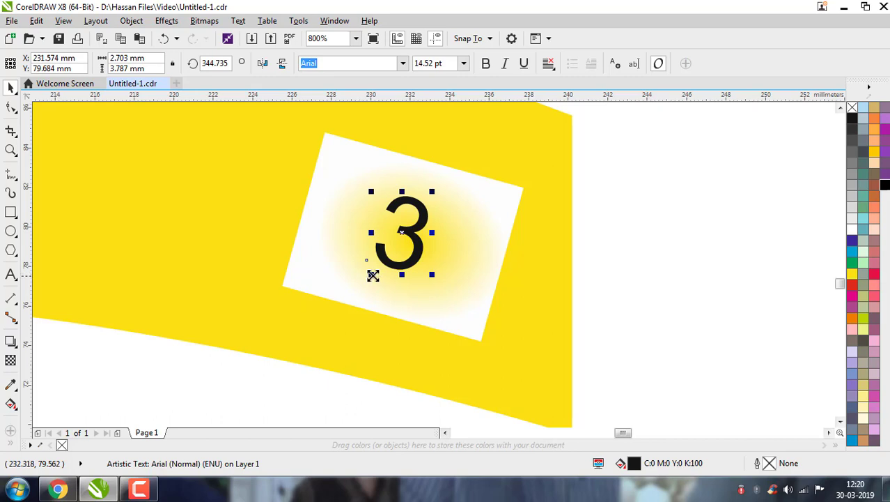
Step: Enlarge the digit 3 on the yellow banner to about 21.2 pt, fill it with the solid black colour and deselect it
drag(371, 273, 341, 293)
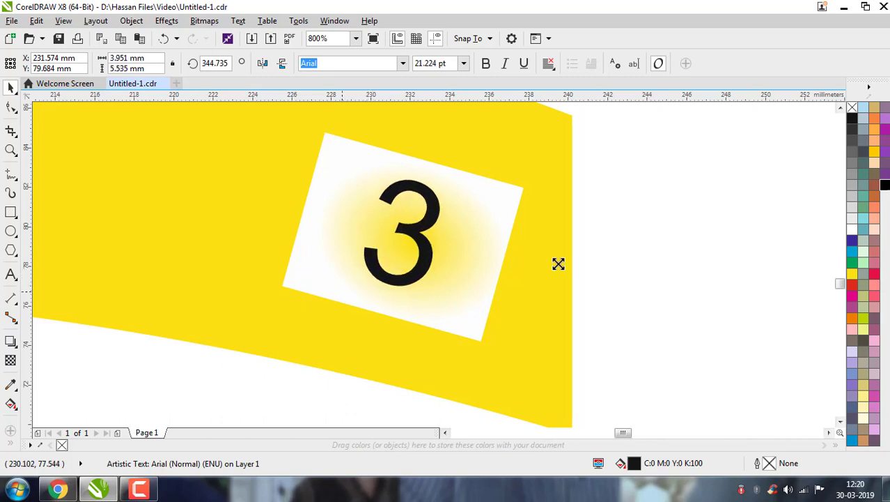
click(884, 187)
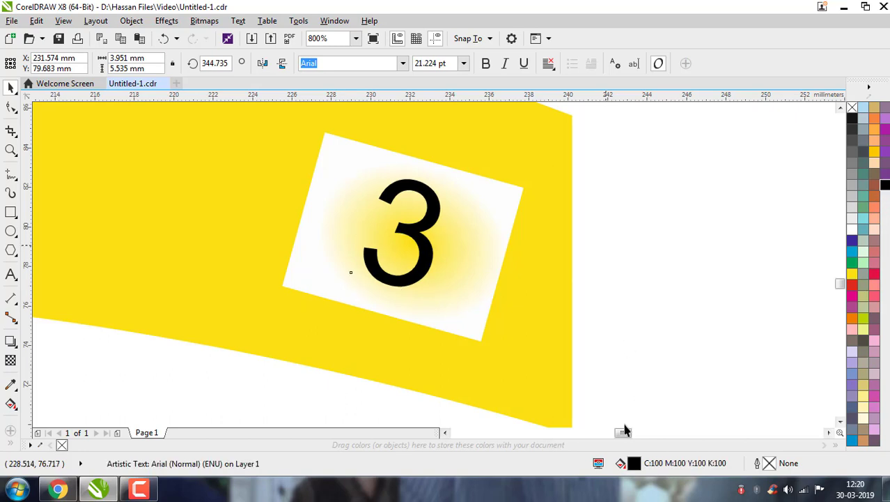
key(Escape)
Step: Enlarge the digit 2 on the green banner's rectangle to about 20 pt
drag(623, 432, 579, 432)
scroll(583, 331, down, 3)
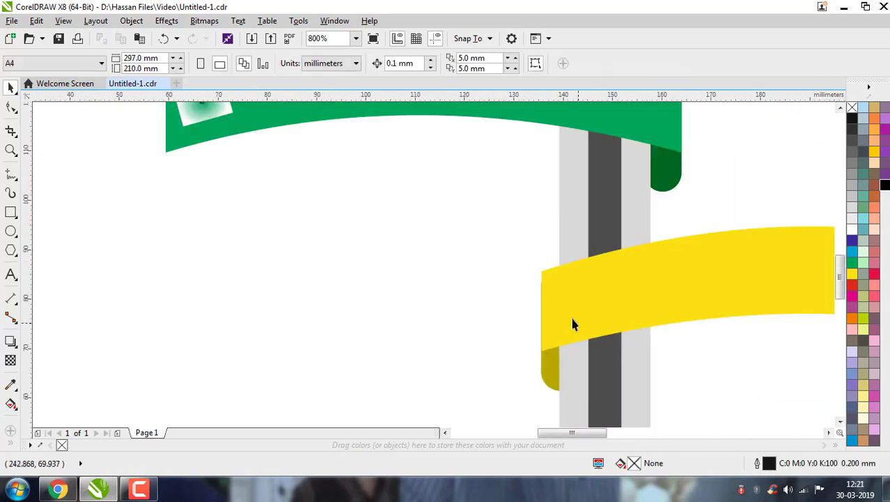
scroll(258, 152, up, 2)
scroll(257, 152, up, 1)
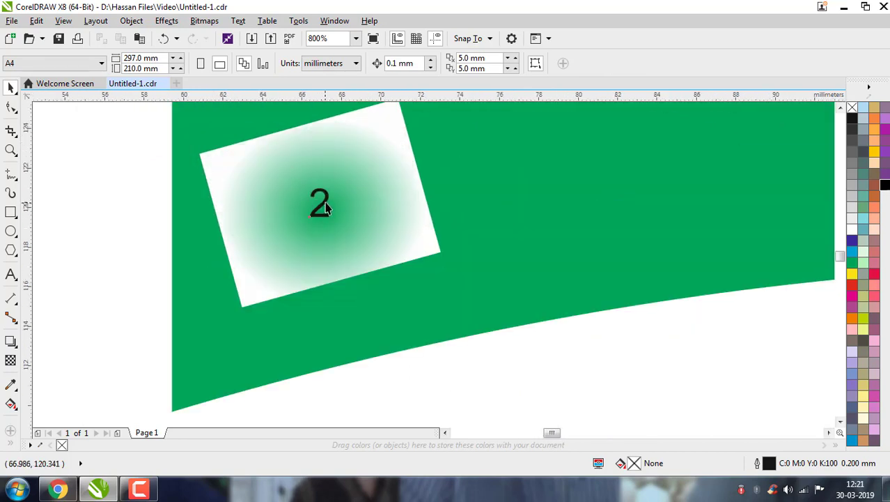
click(312, 220)
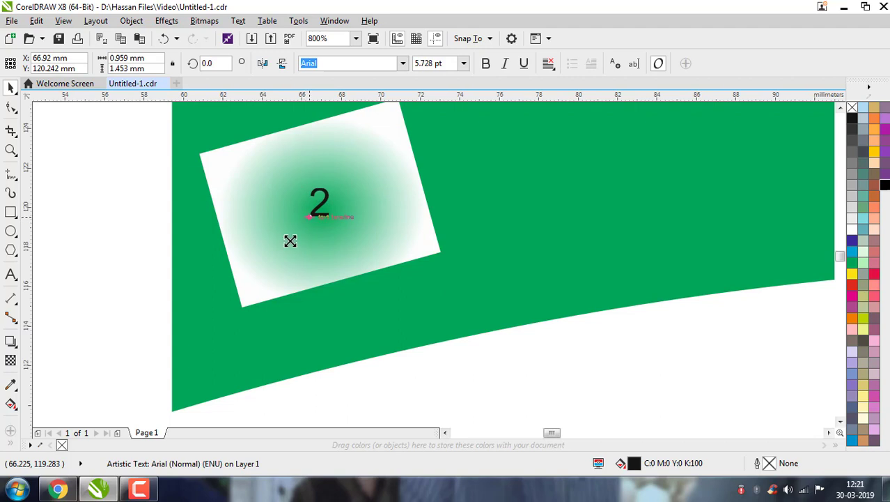
drag(278, 252, 274, 255)
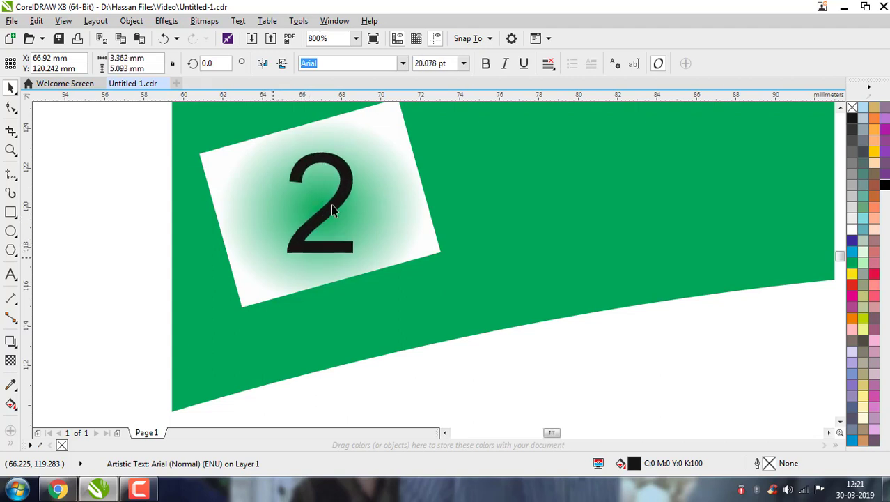
Step: Rotate the digit 2 on the green banner to about 18° and fill it with the solid black colour
click(321, 203)
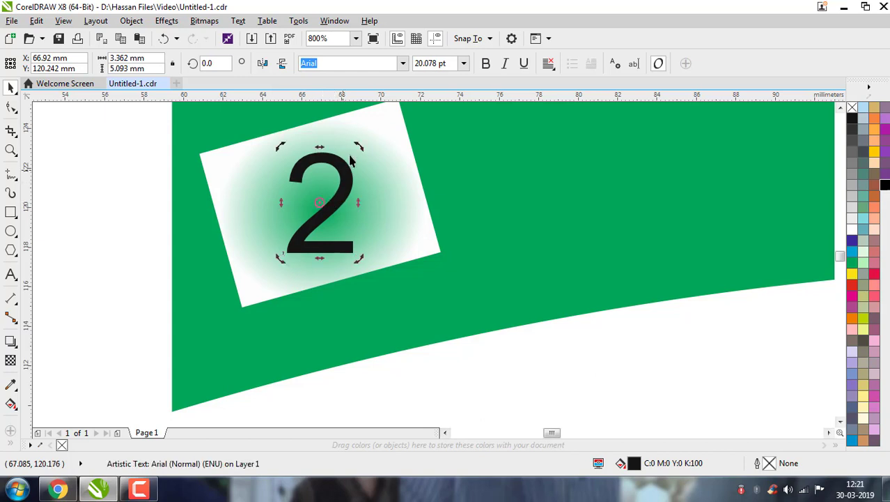
drag(354, 147, 335, 128)
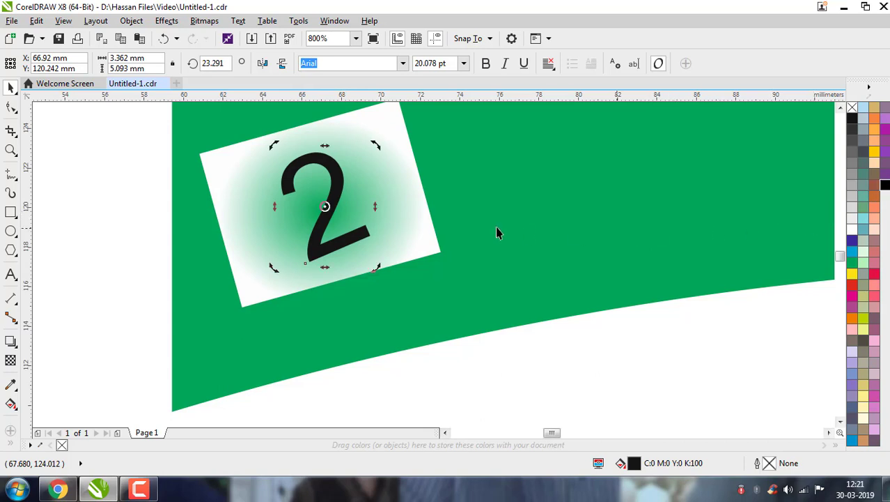
drag(374, 145, 383, 148)
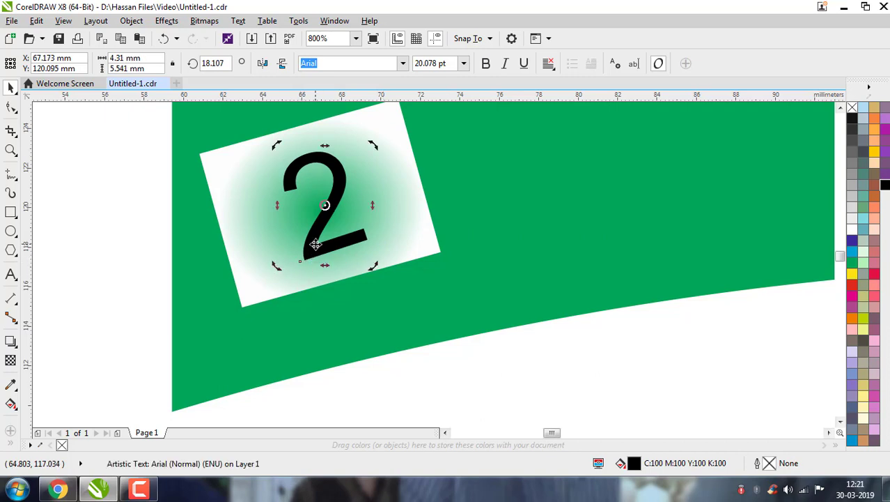
Step: Enlarge the digit 2 within the green banner's rectangle to about 23.9 pt and deselect it
drag(278, 274, 268, 279)
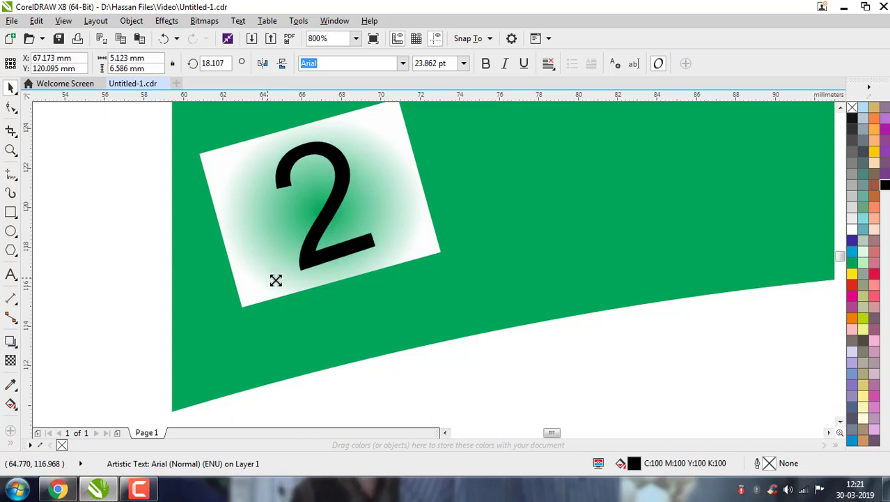
scroll(140, 271, down, 5)
click(141, 264)
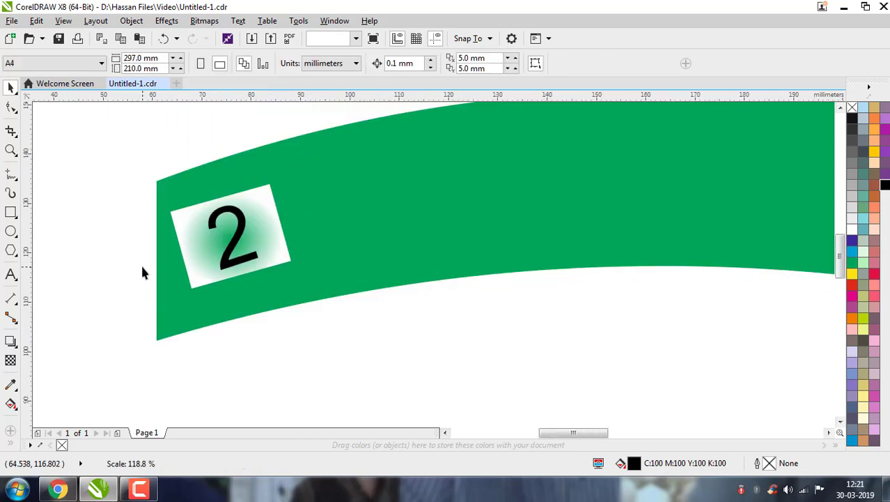
Step: Bring the grouped lorem ipsum text block from beside the page onto the red banner and shrink it to about 39.5 × 14.4 mm
scroll(272, 199, down, 3)
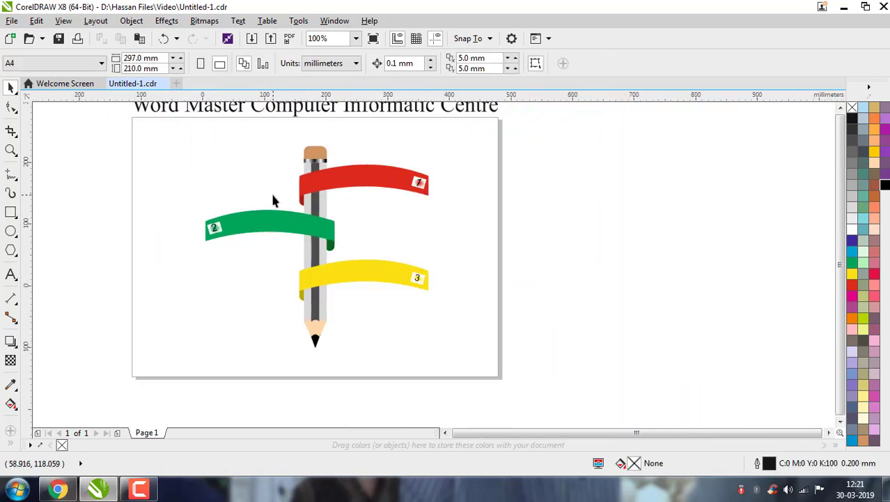
click(568, 169)
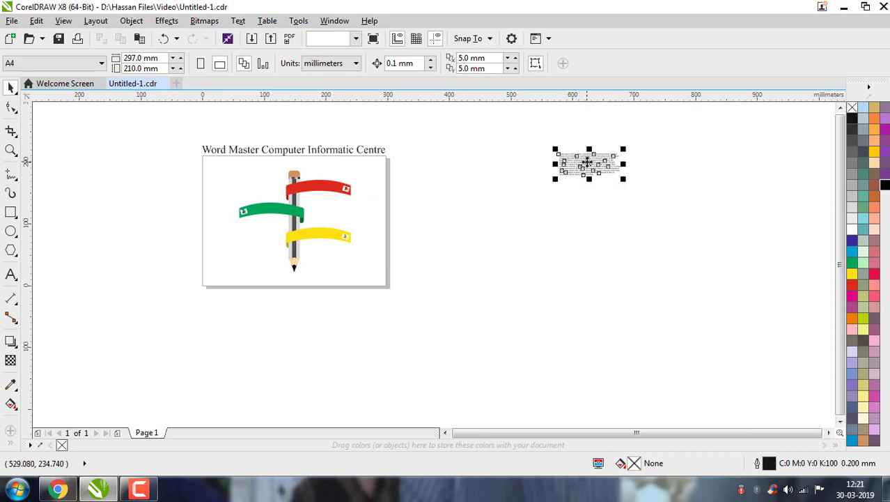
mouse_move(569, 168)
mouse_down()
mouse_move(313, 191)
mouse_move(301, 183)
mouse_up()
scroll(301, 184, up, 2)
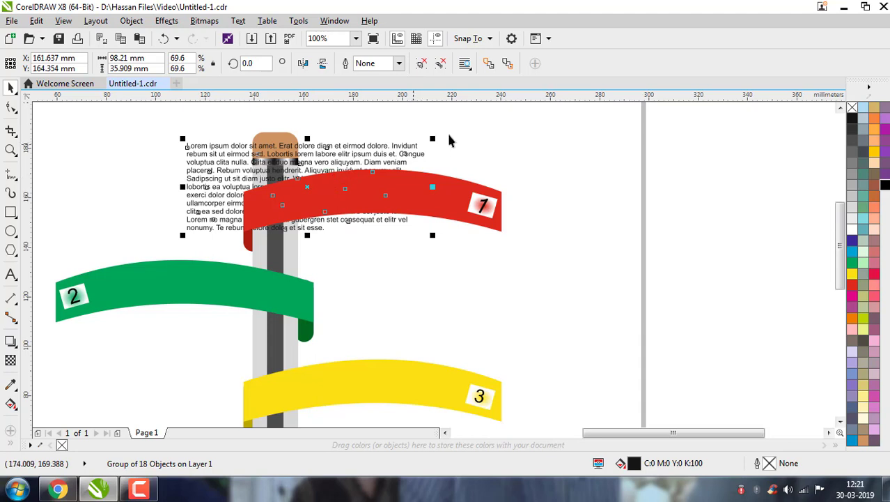
drag(433, 138, 362, 165)
drag(310, 189, 360, 200)
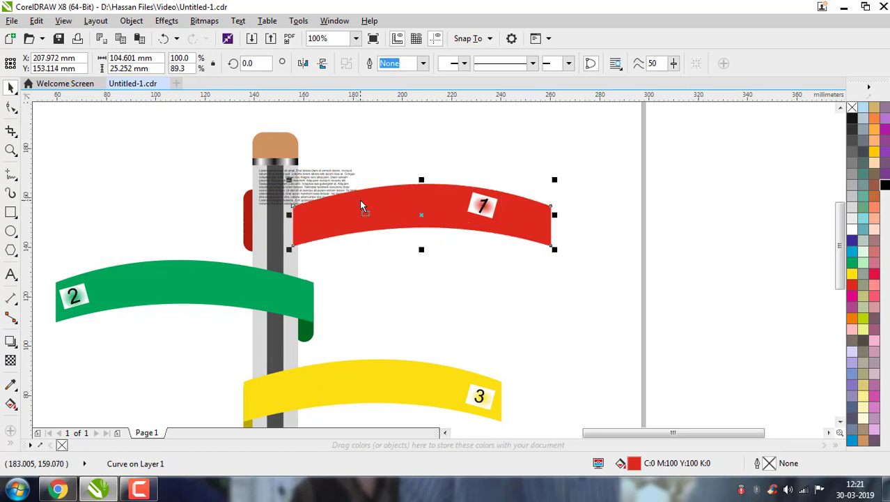
key(ctrl+z)
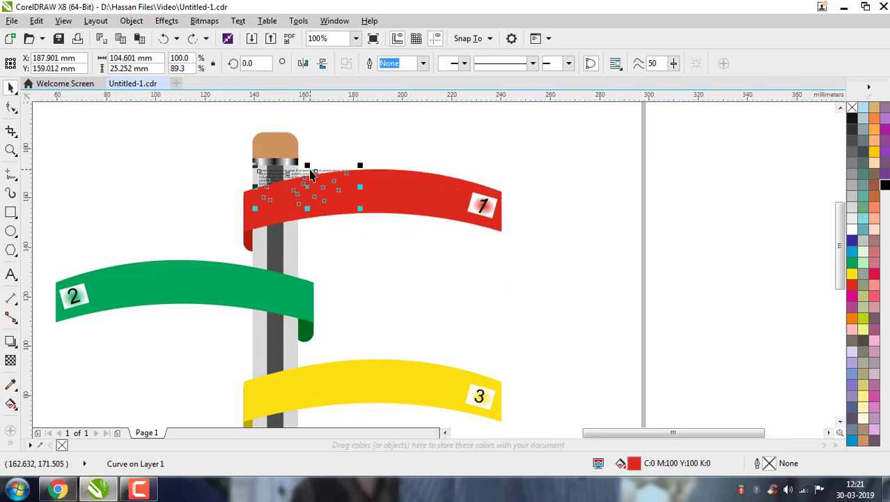
Step: Move the lorem ipsum text block to the middle of the red banner, just under its curved upper edge
click(311, 175)
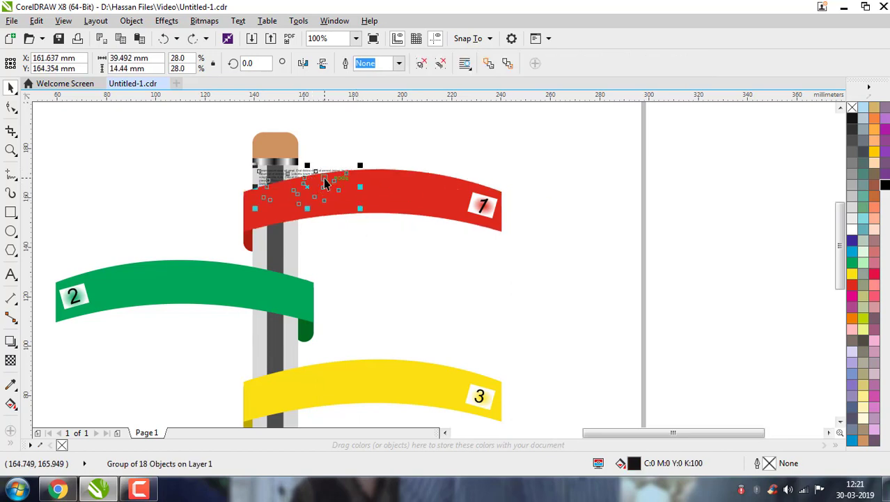
scroll(333, 190, up, 2)
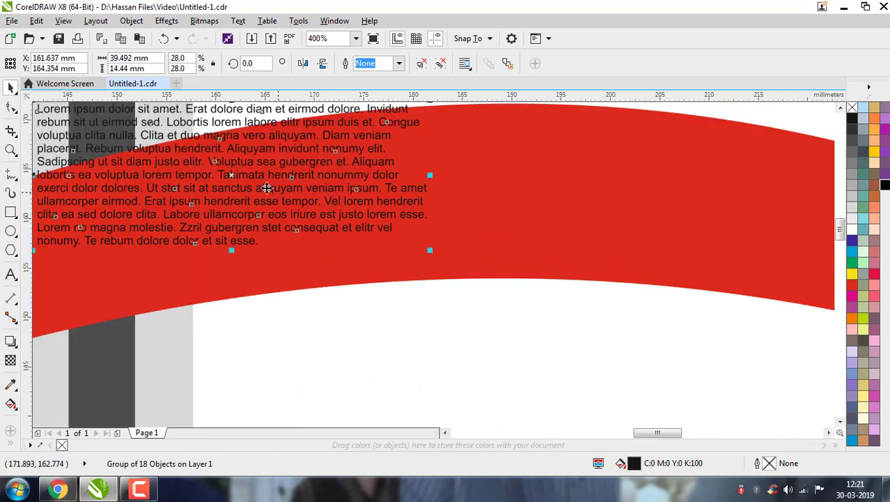
drag(539, 201, 538, 201)
scroll(540, 205, down, 1)
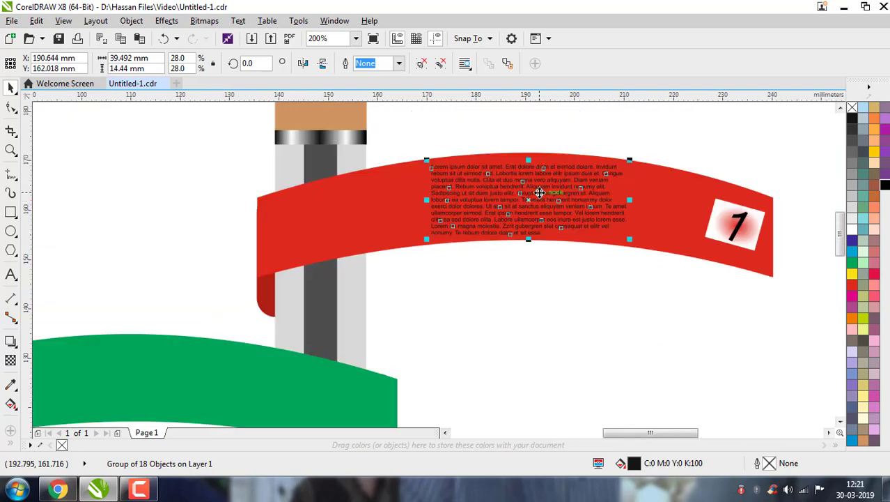
Step: Widen the text block on the red banner to about 45.8 mm
scroll(445, 188, up, 1)
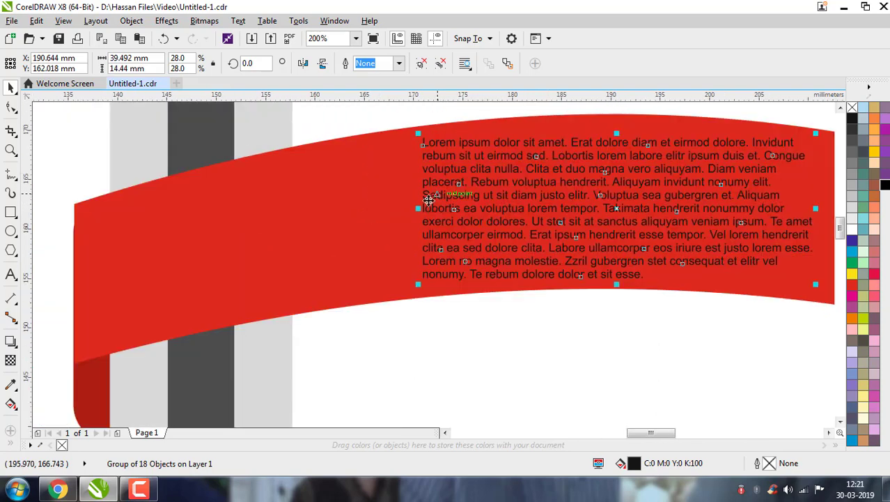
drag(388, 221, 388, 221)
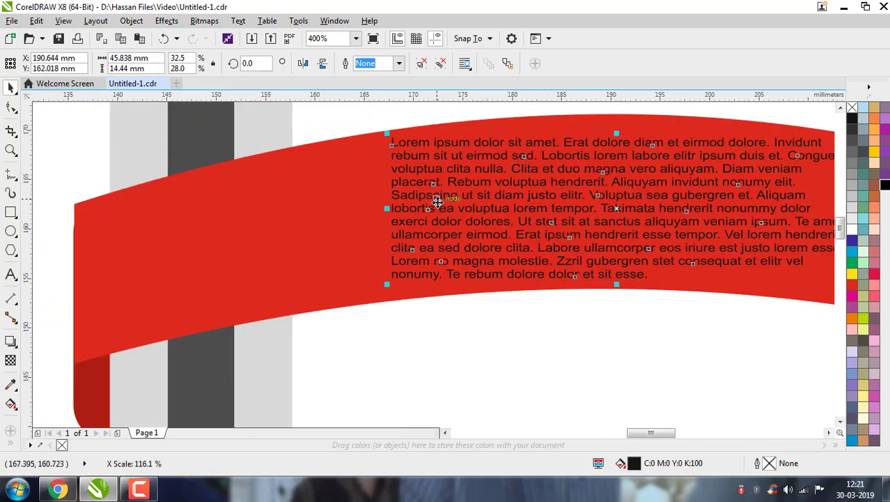
scroll(438, 202, down, 1)
scroll(523, 207, down, 1)
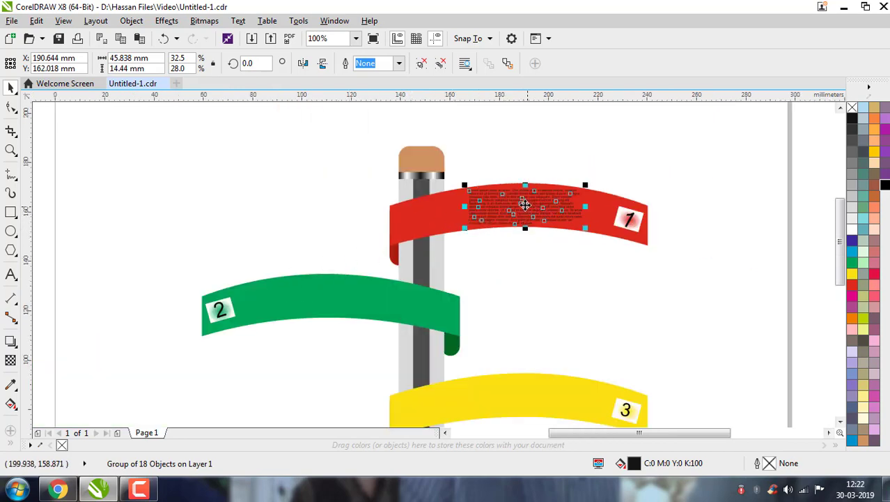
drag(521, 209, 337, 300)
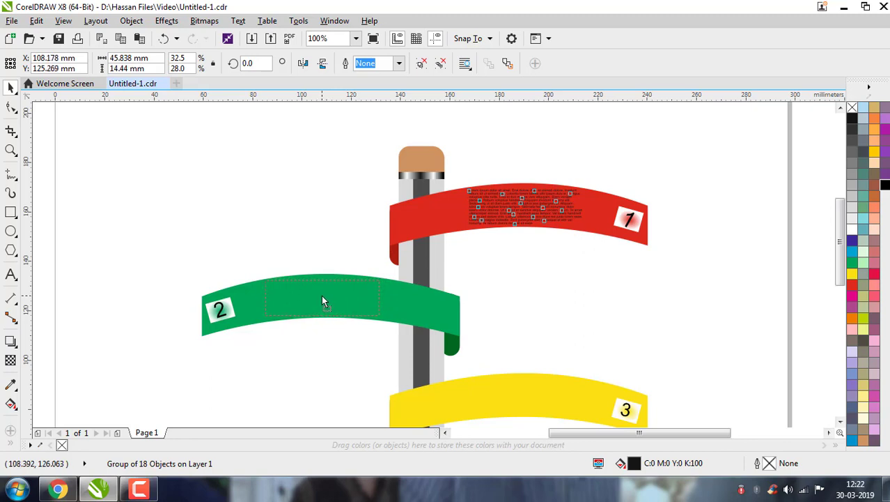
drag(323, 301, 512, 396)
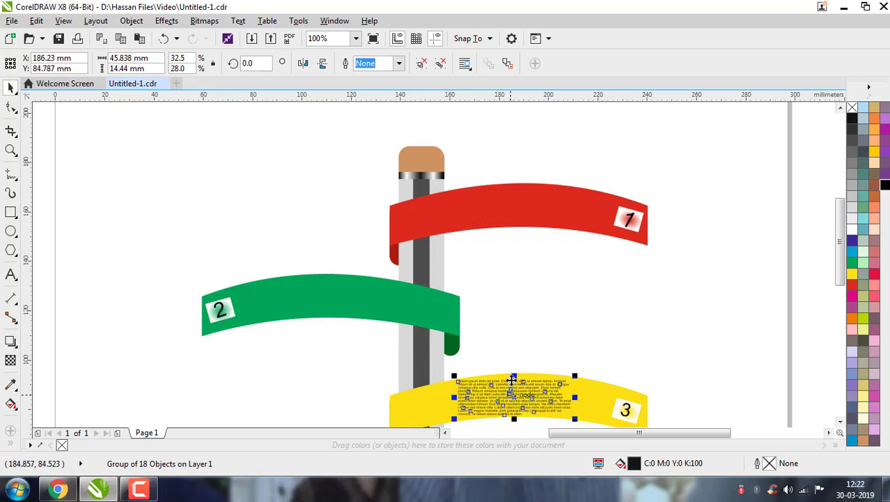
key(ctrl+z)
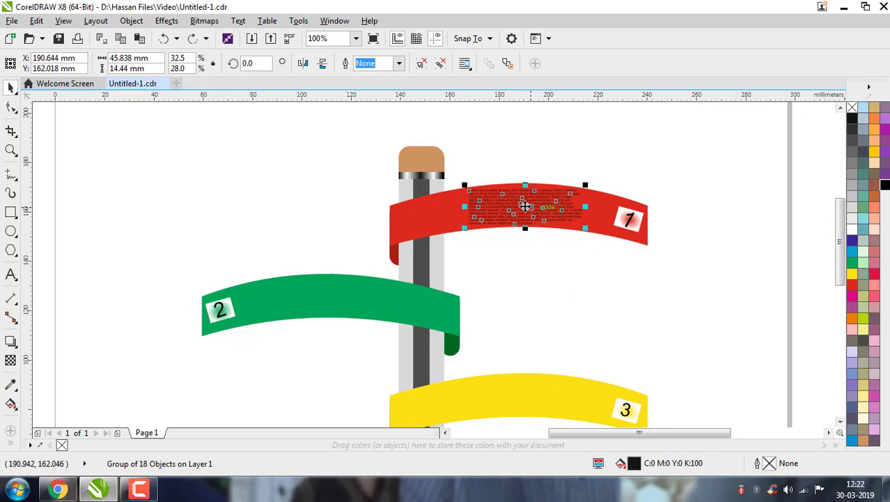
Step: Place copies of the red banner's text block on the middle of the green and yellow banners and deselect them
drag(526, 206, 321, 296)
click(316, 221)
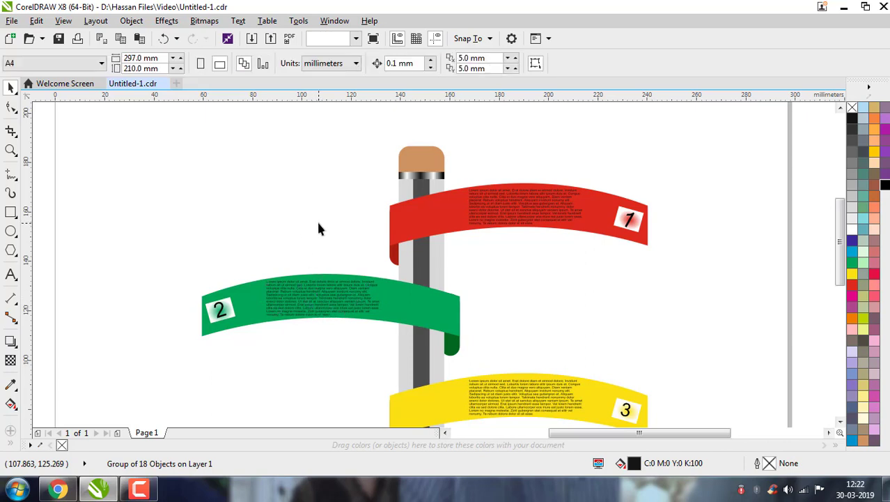
drag(844, 261, 843, 270)
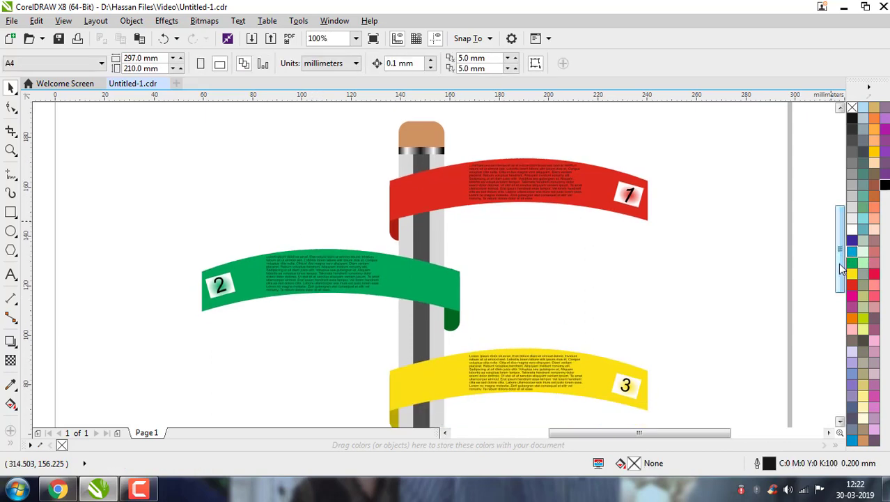
key(shift+F4)
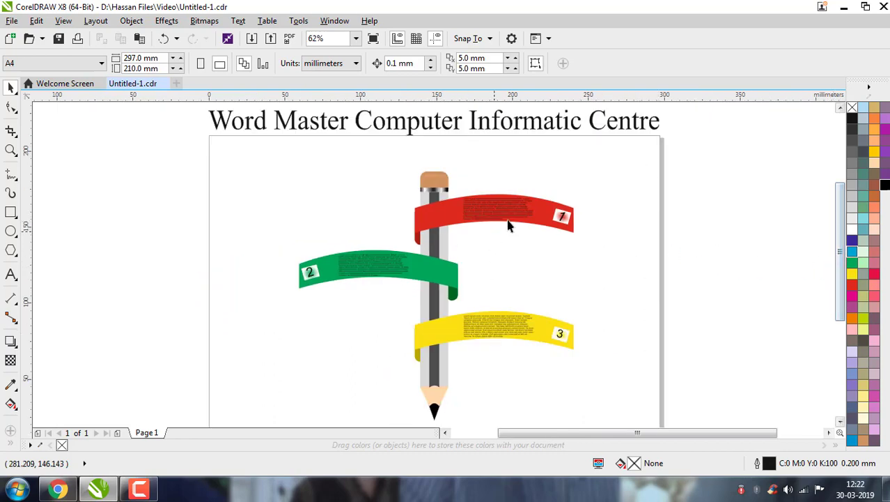